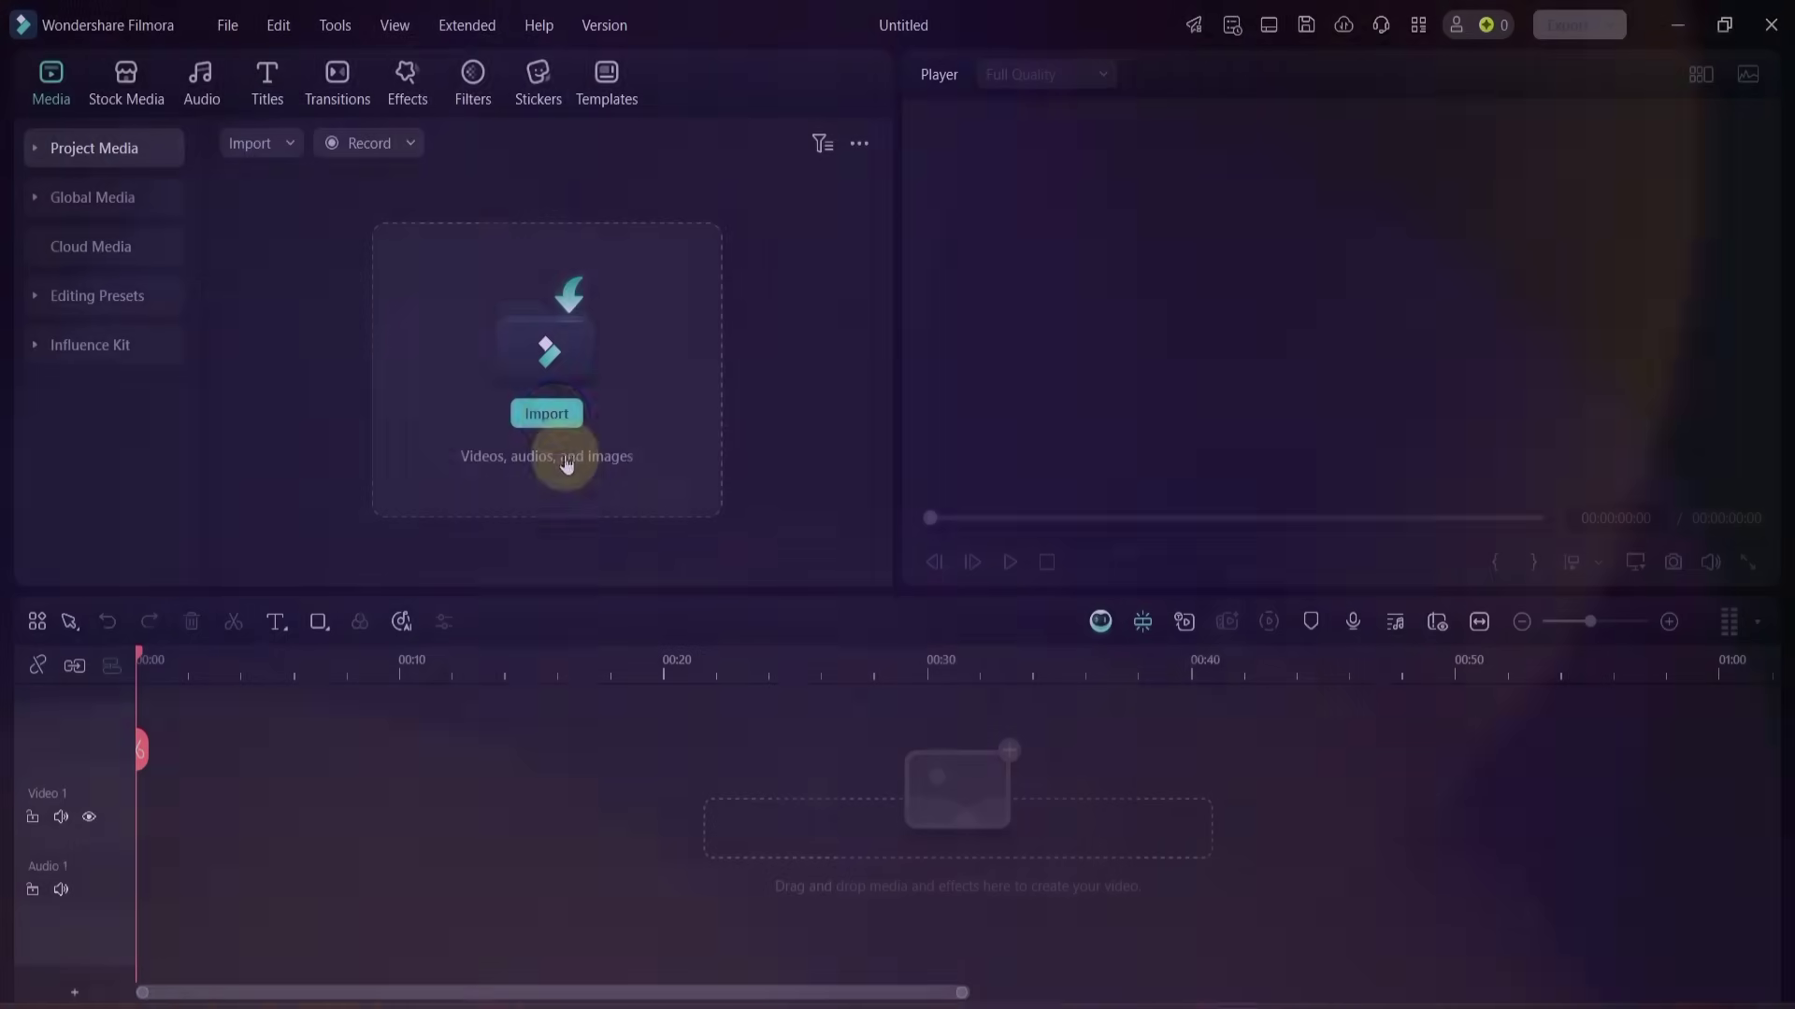
Step: Import the video of the woman and place it on the Video 1 track
left_click(547, 413)
left_click(263, 250)
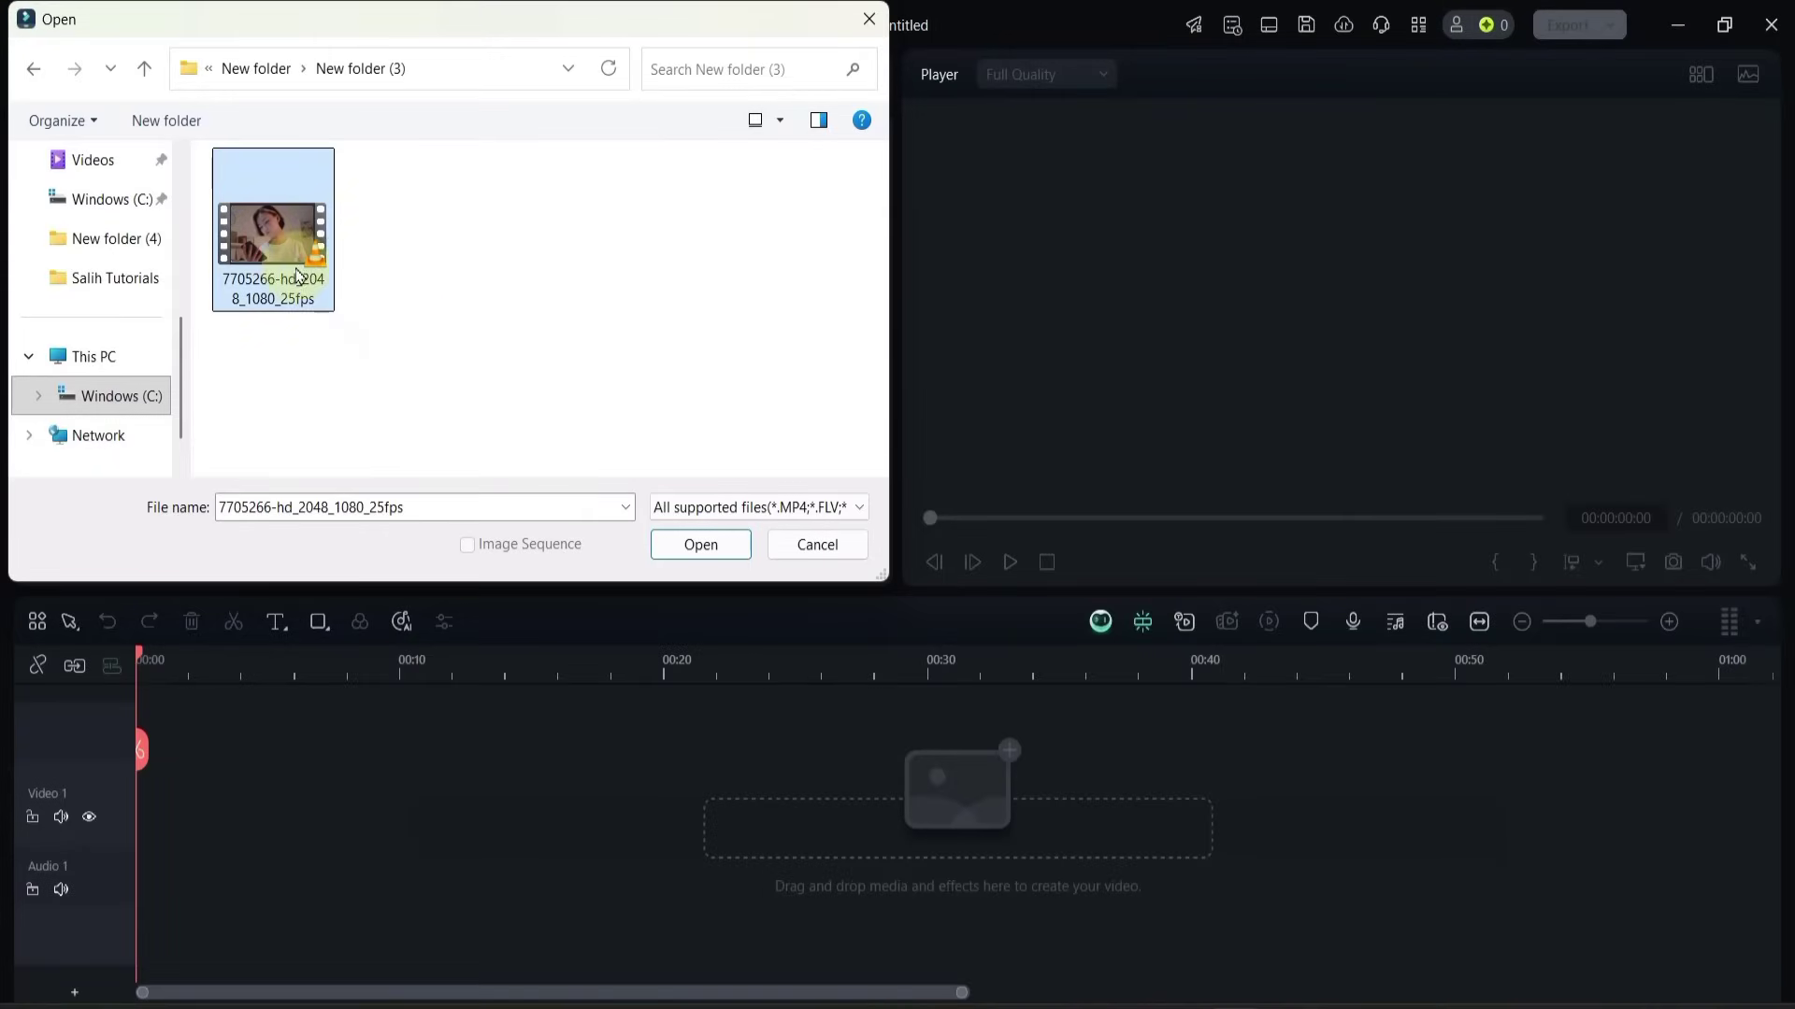
left_click(699, 544)
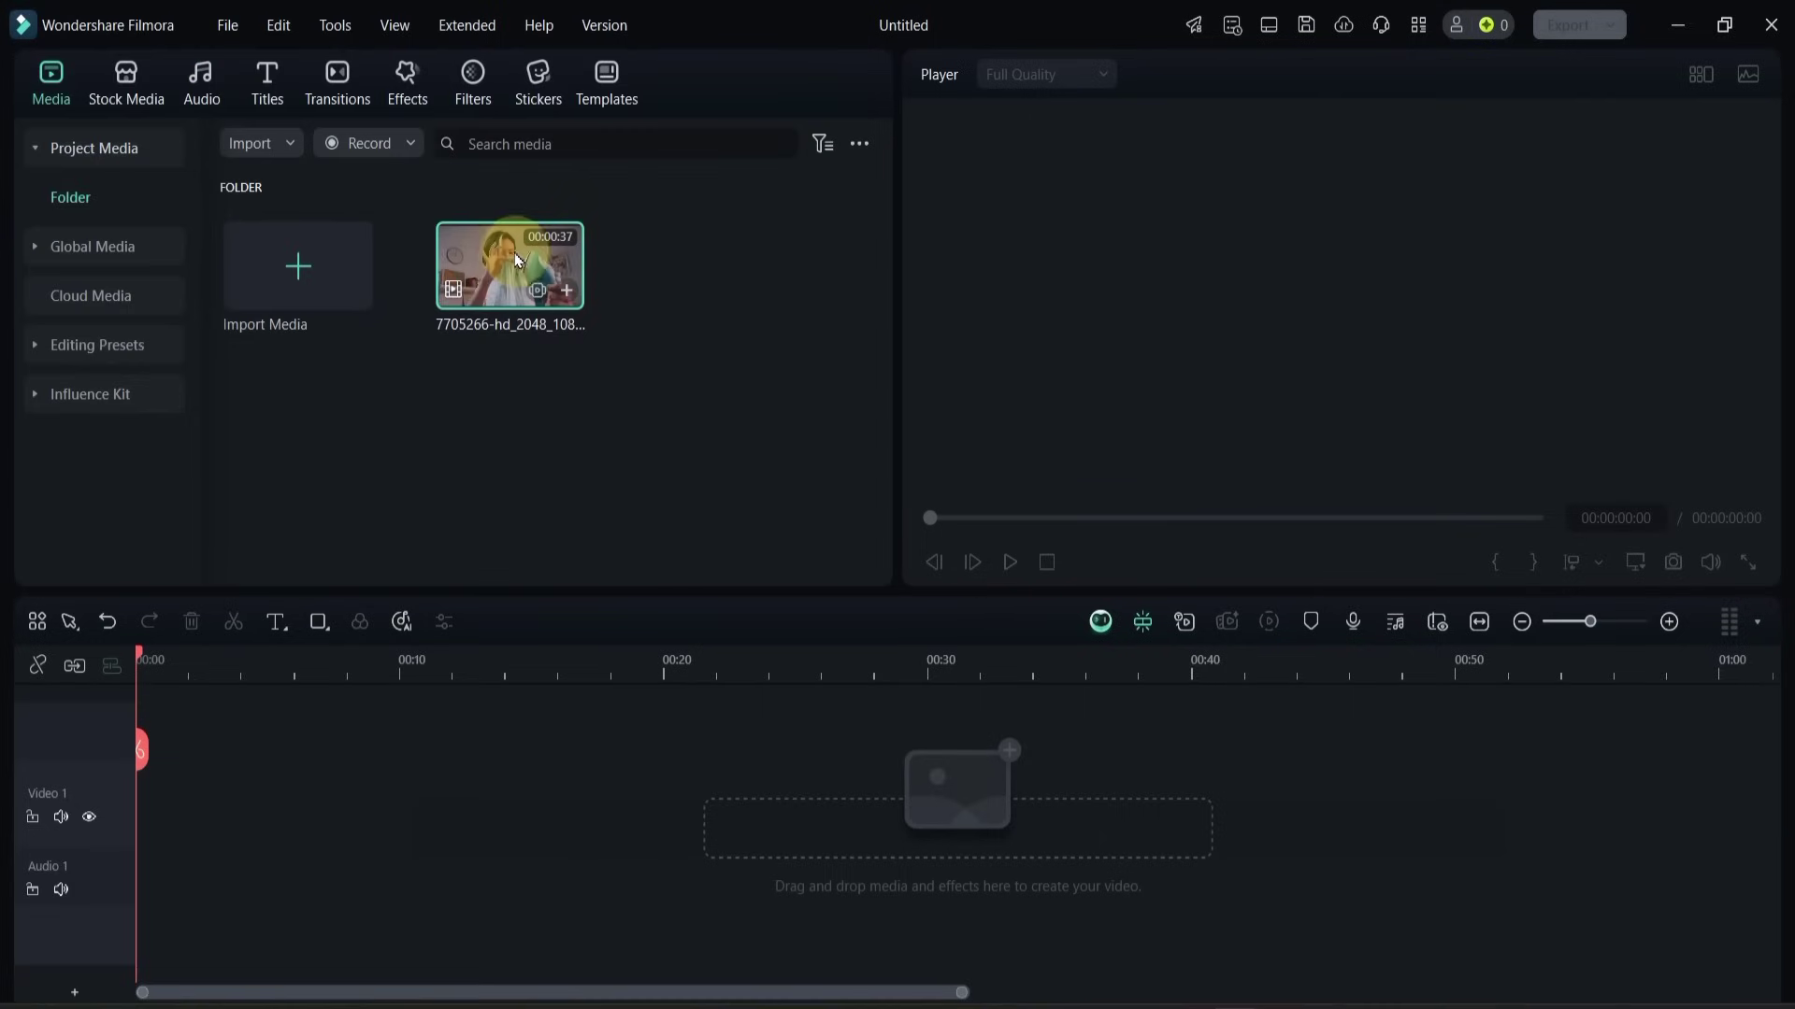
left_click_drag(519, 261, 212, 801)
Step: Split the clip at 00:00:07:22, delete the later part, and play the trimmed clip
left_click(354, 660)
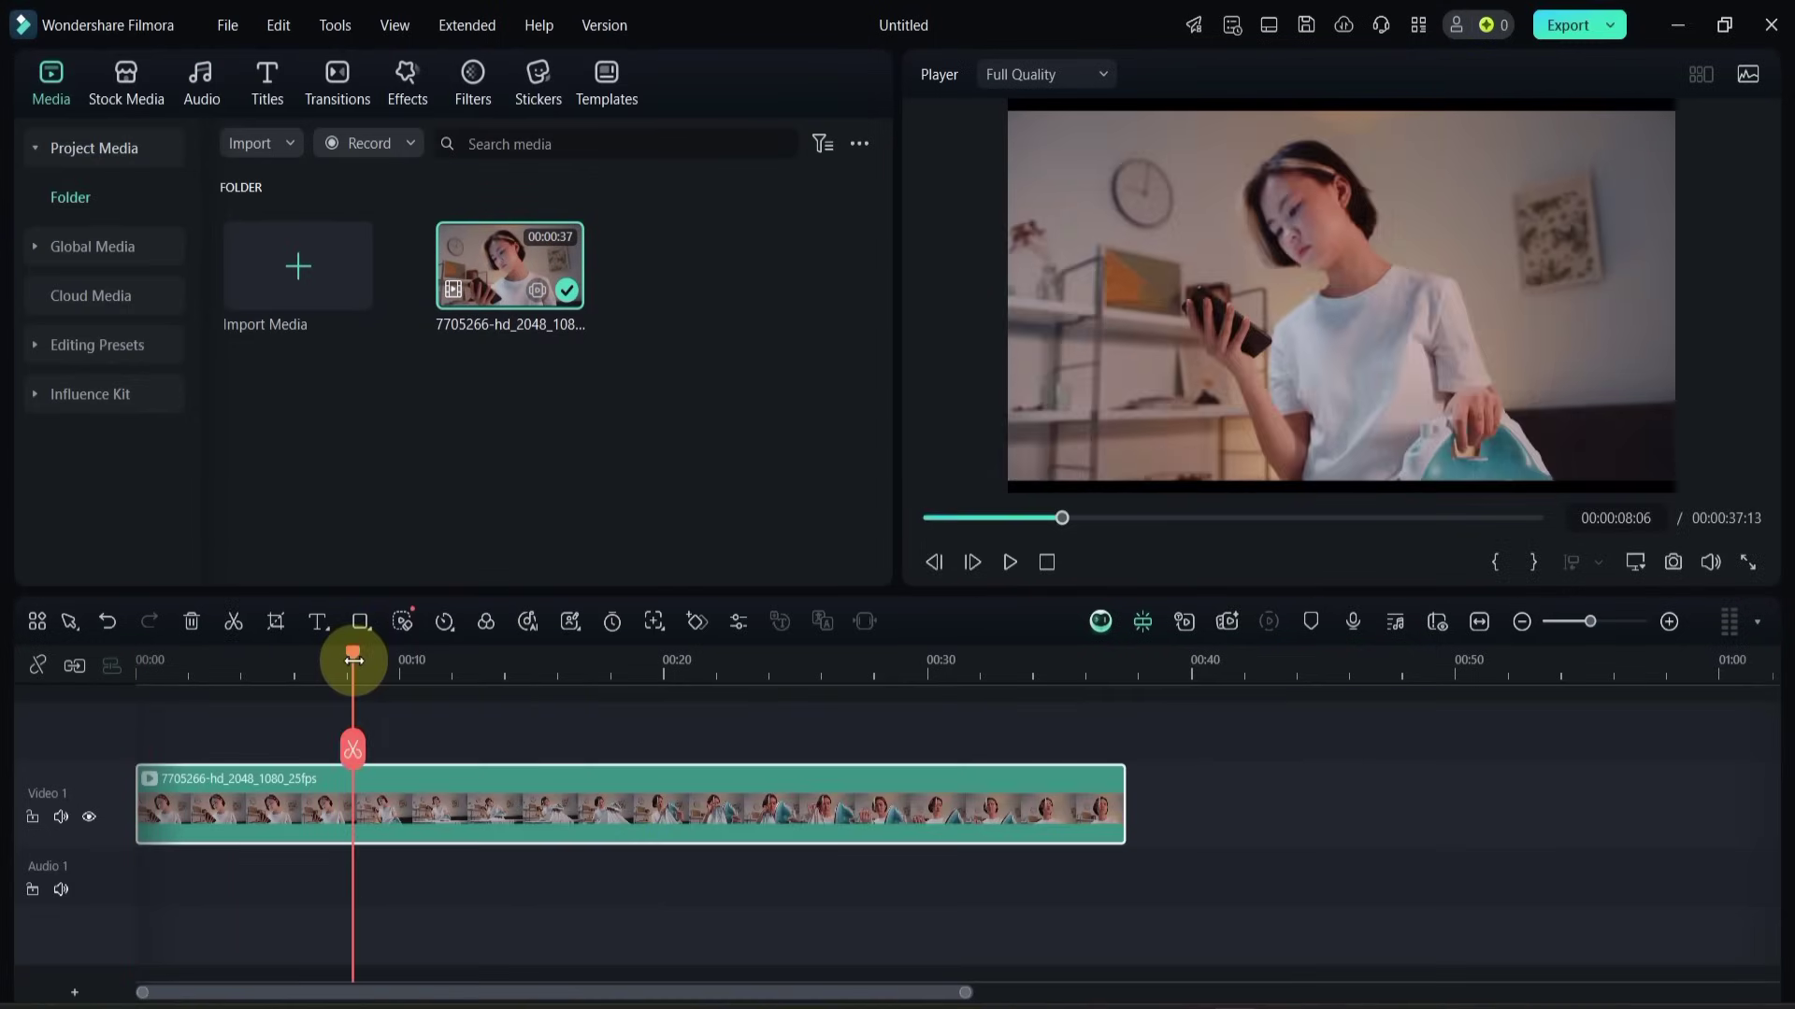
mouse_move(353, 658)
left_mouse_down()
mouse_move(152, 659)
mouse_move(344, 659)
left_mouse_up()
left_click(344, 752)
left_click(402, 810)
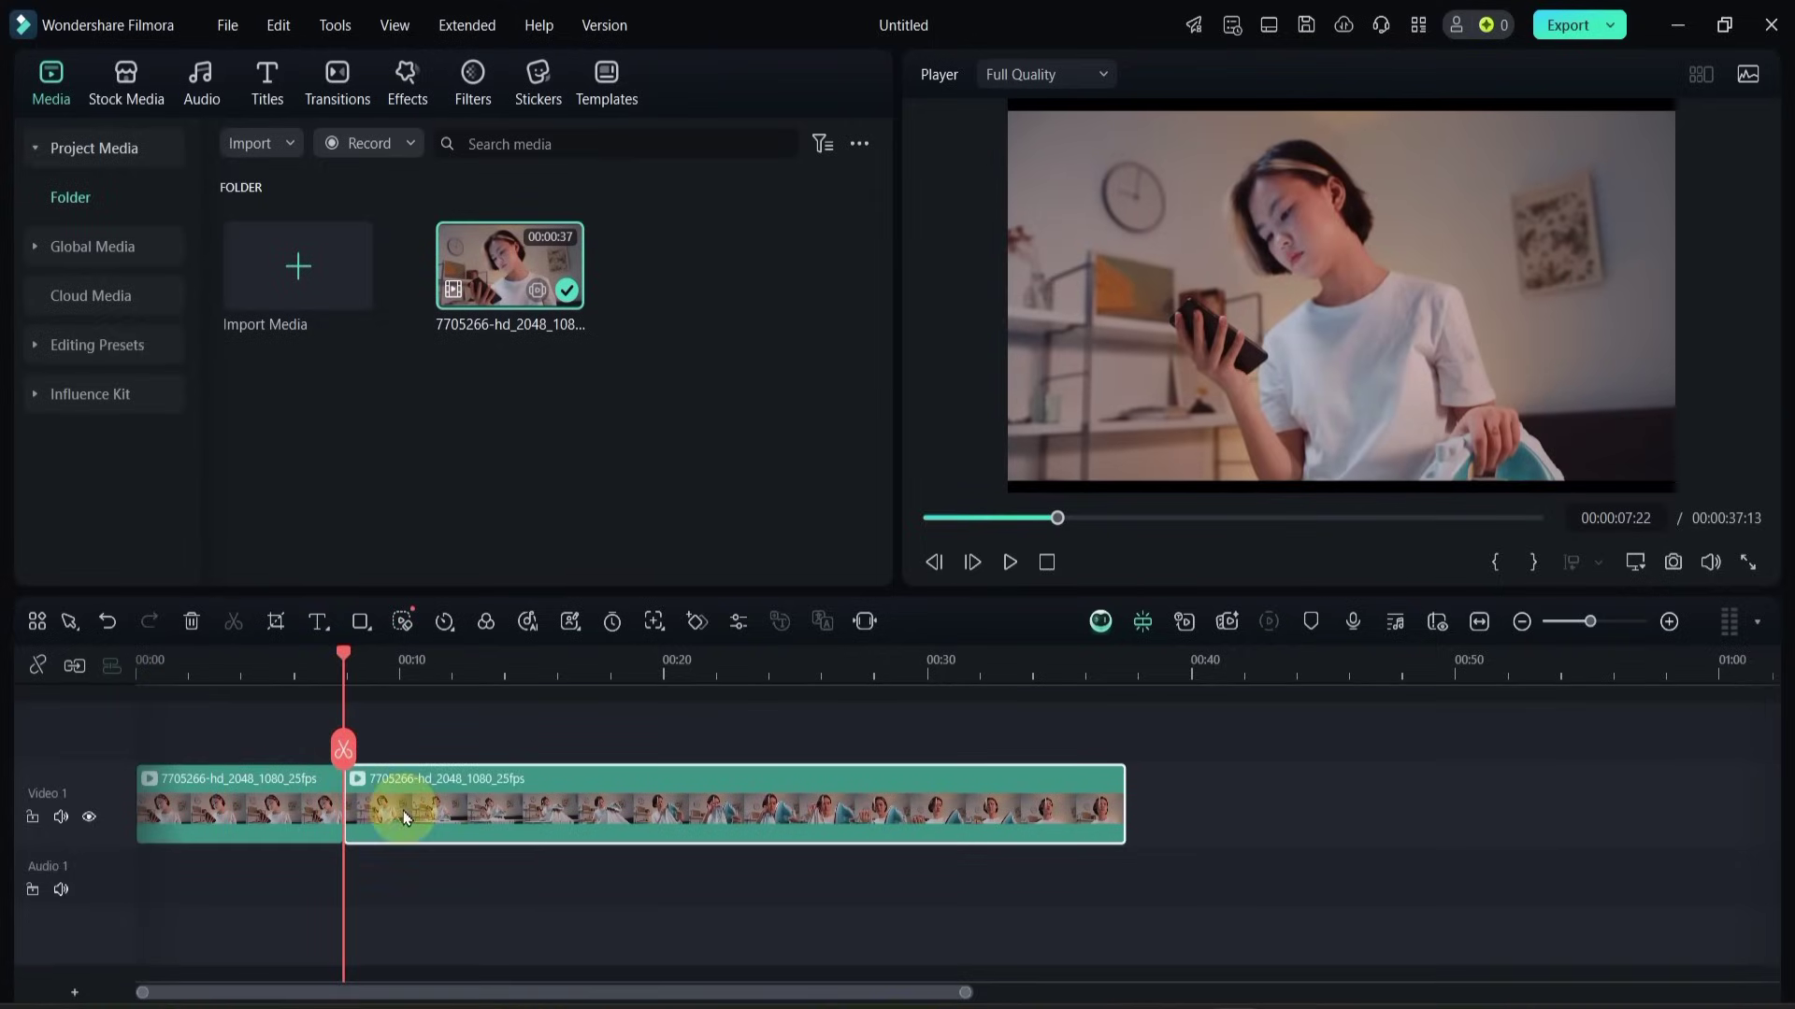
key("Delete")
key("Home")
left_click(1009, 562)
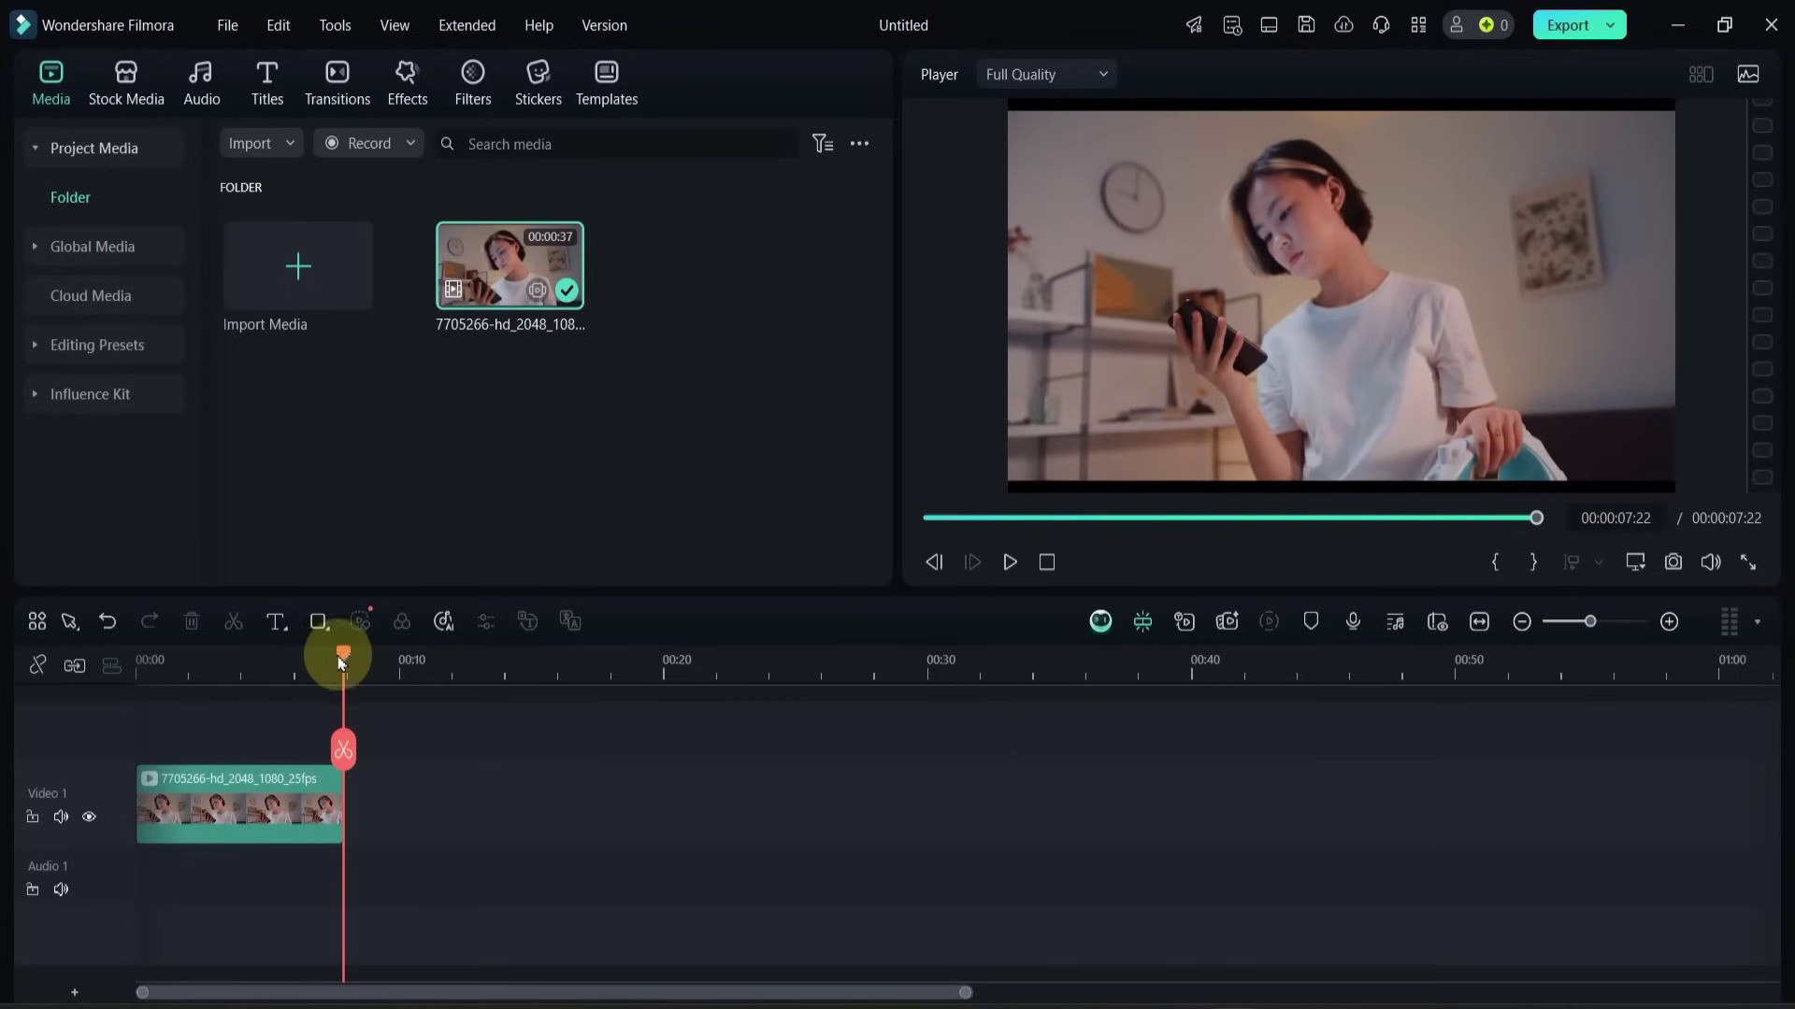
Step: Duplicate the clip onto a new Video 2 track above the original
left_click_drag(347, 664, 136, 668)
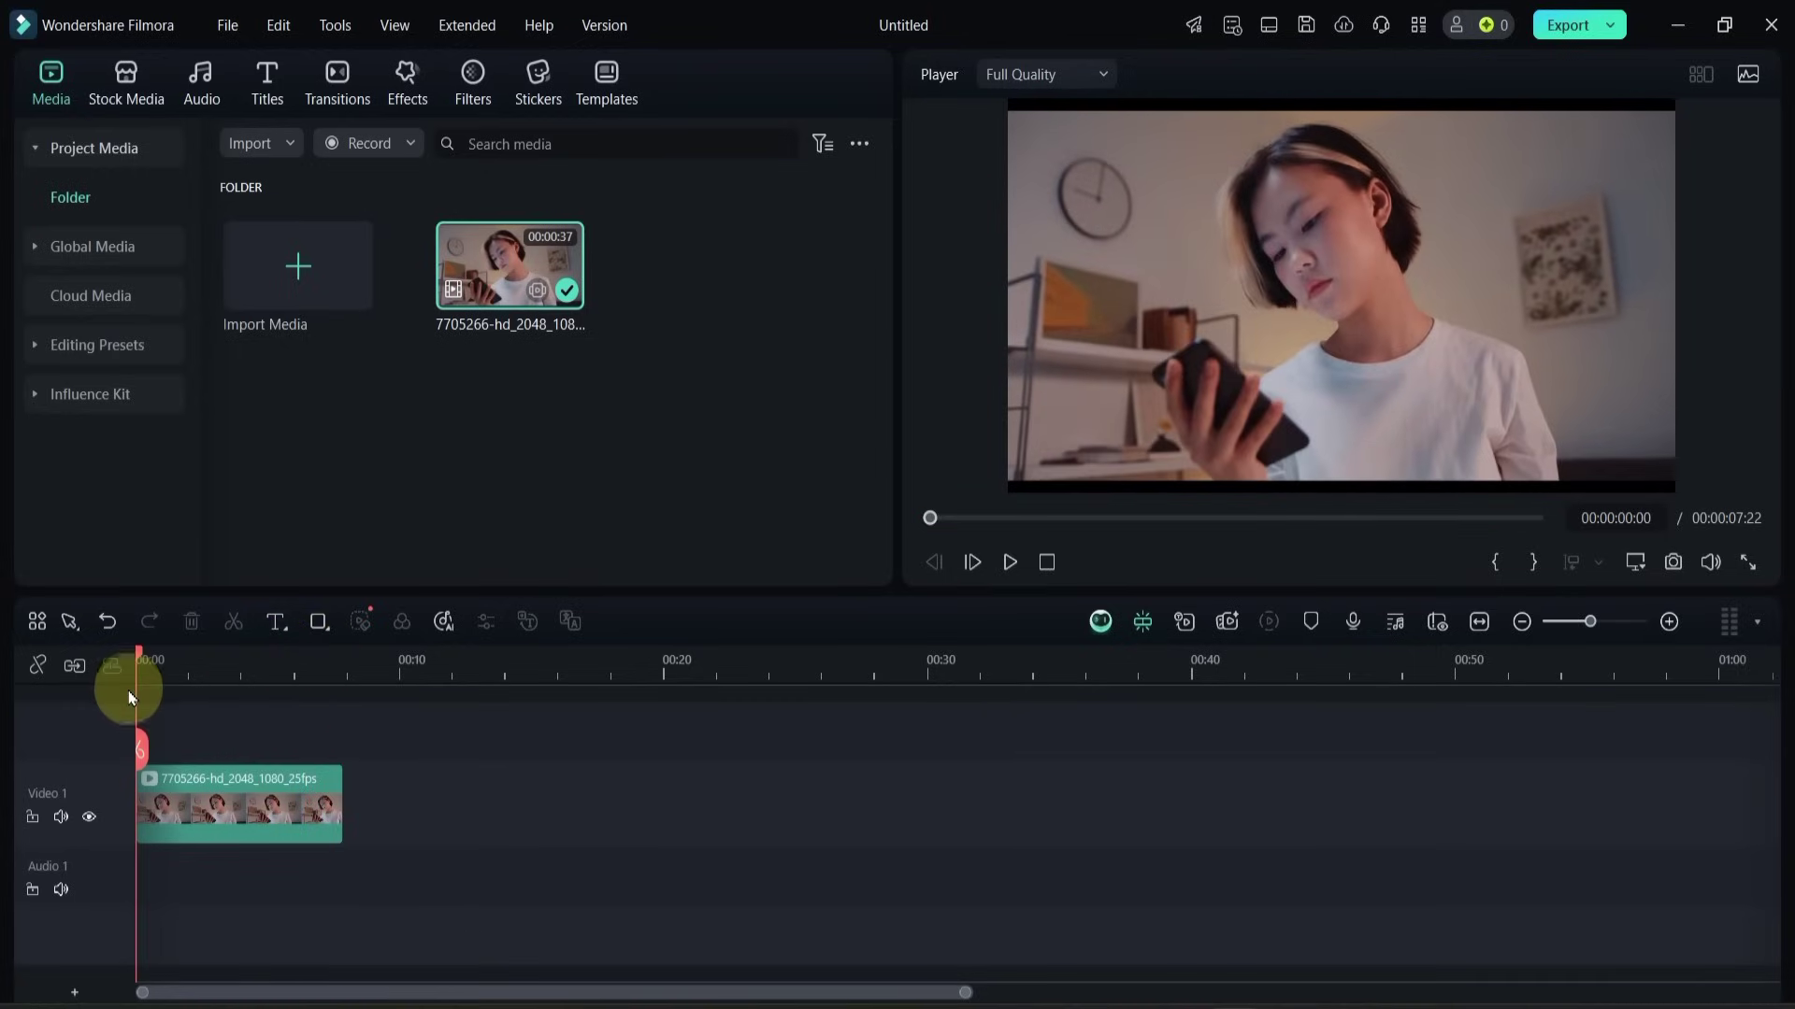
left_click(212, 807)
left_click_drag(212, 813, 186, 752)
Step: Disable the original clip on Video 1 with E
left_click(206, 667)
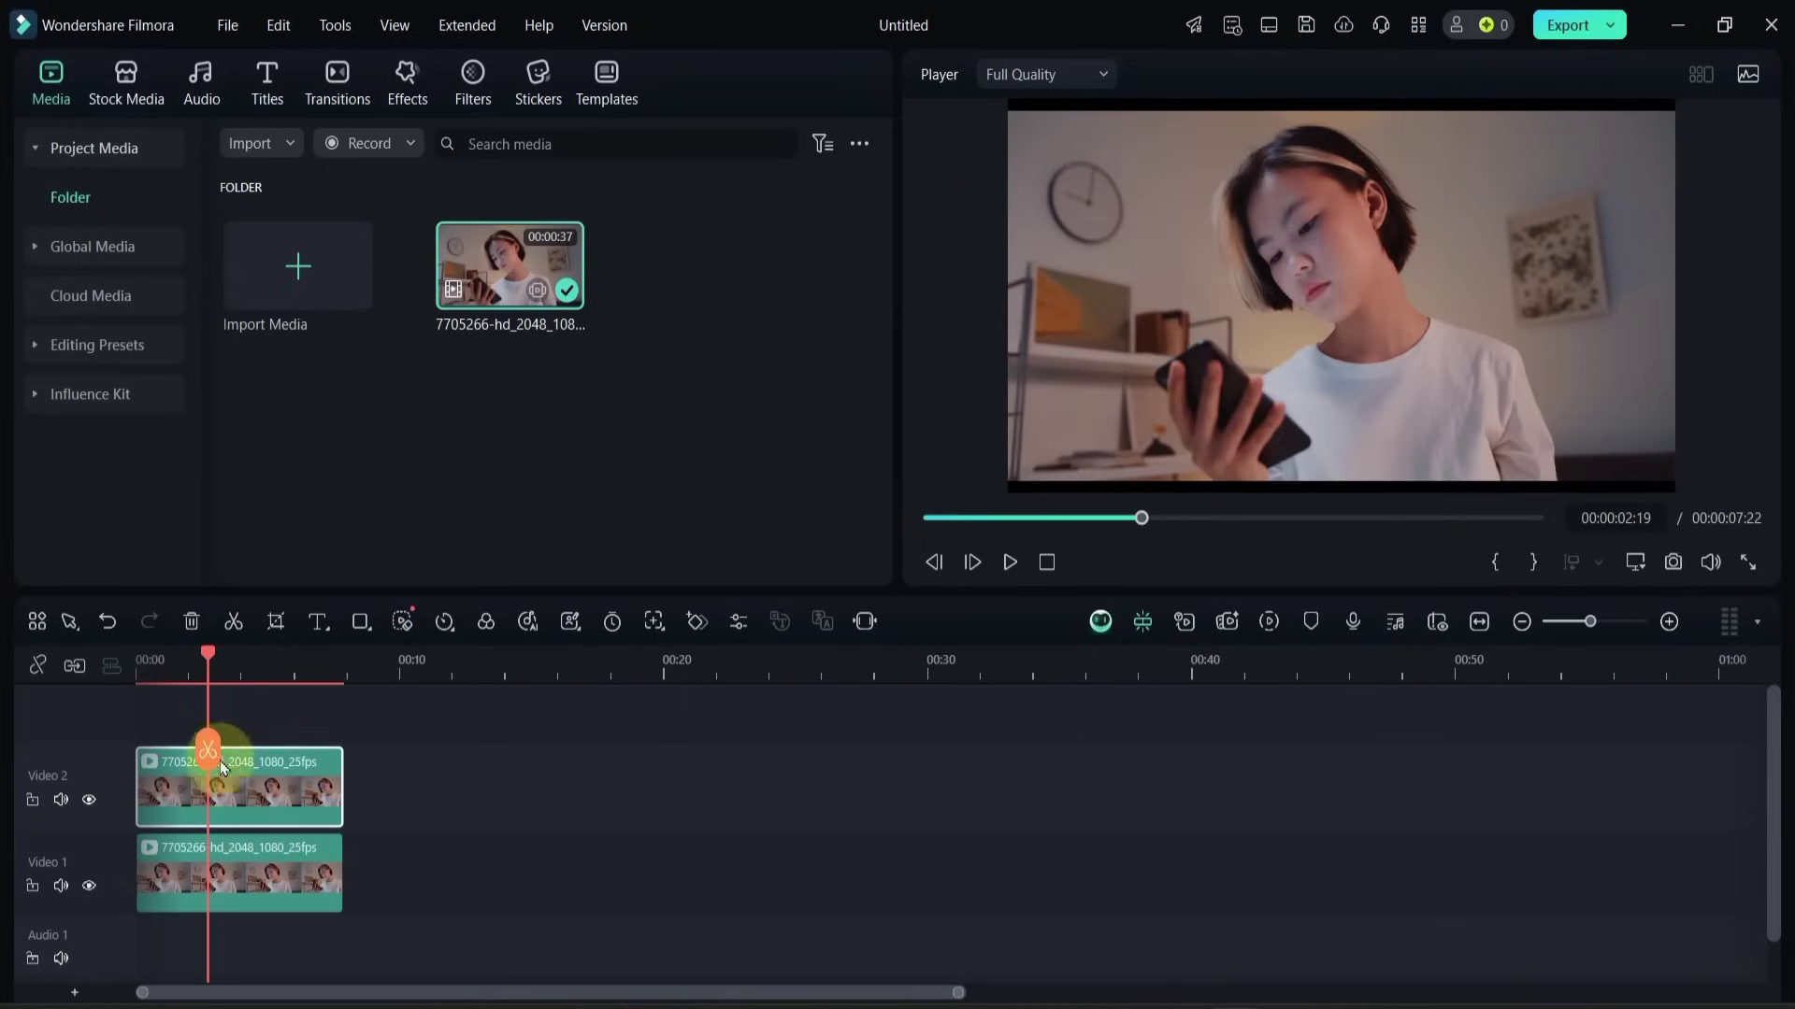
left_click(218, 874)
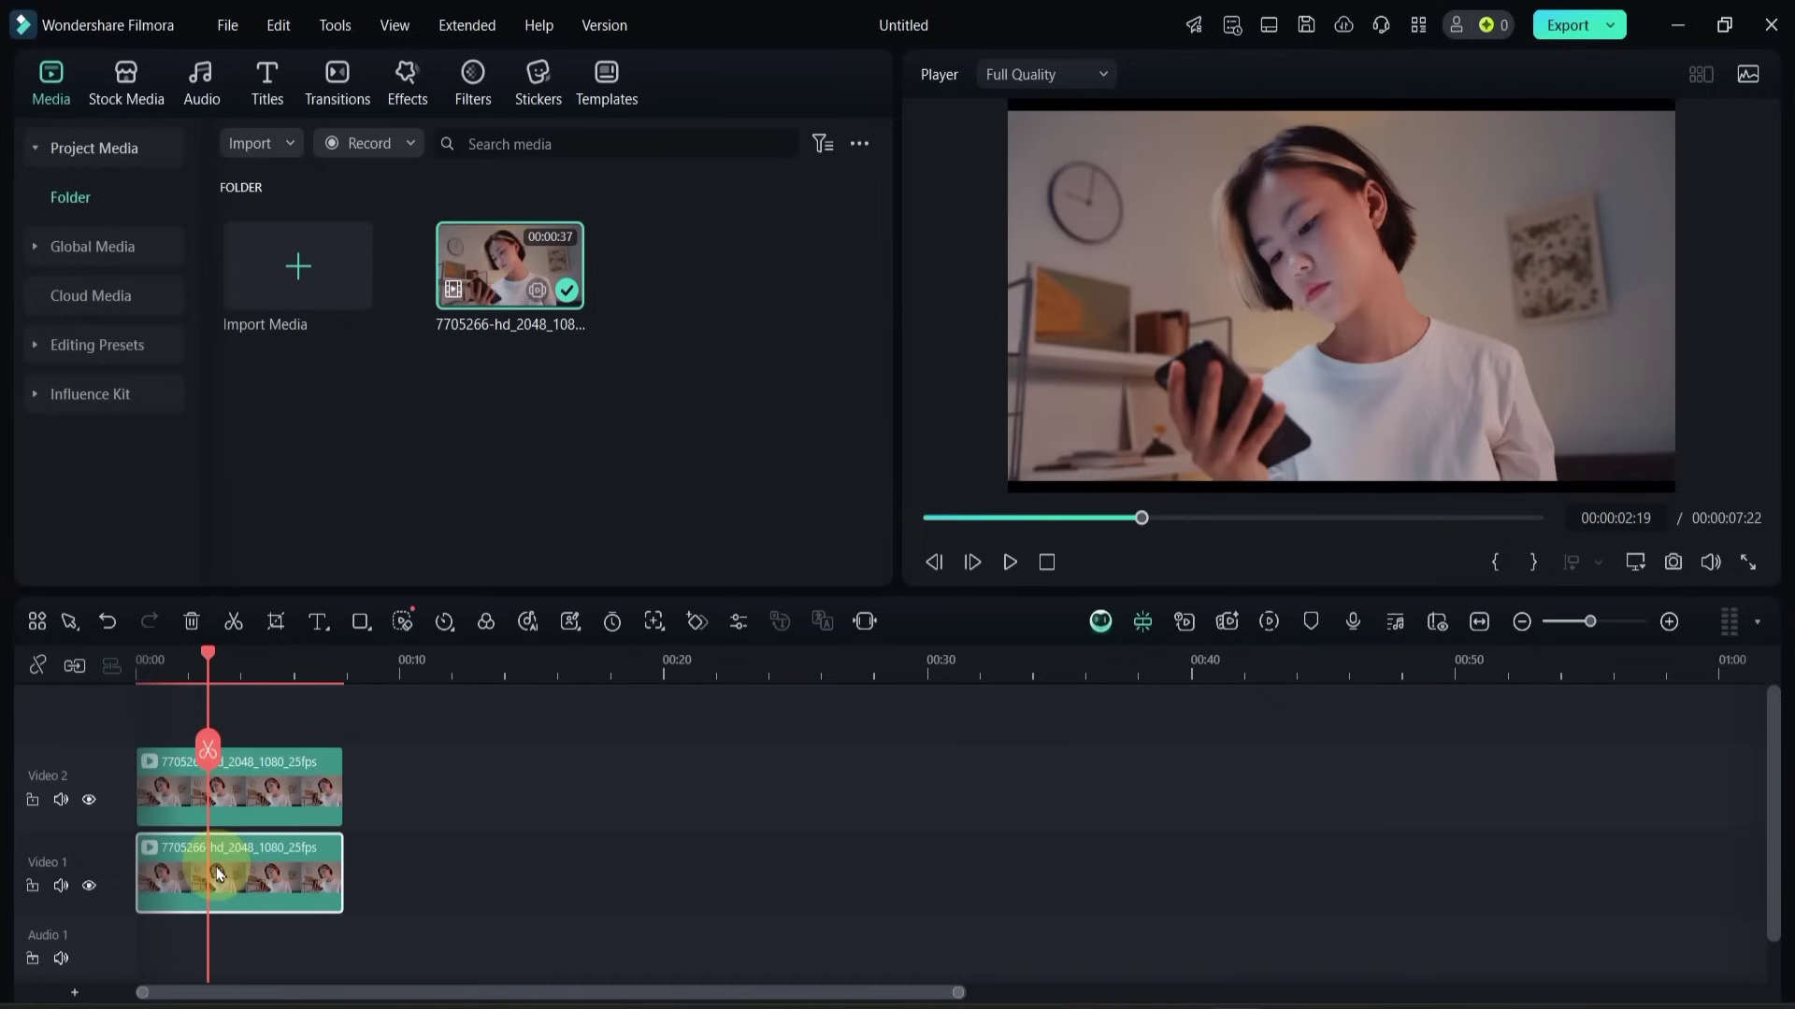
key("e")
left_click_drag(209, 654, 141, 666)
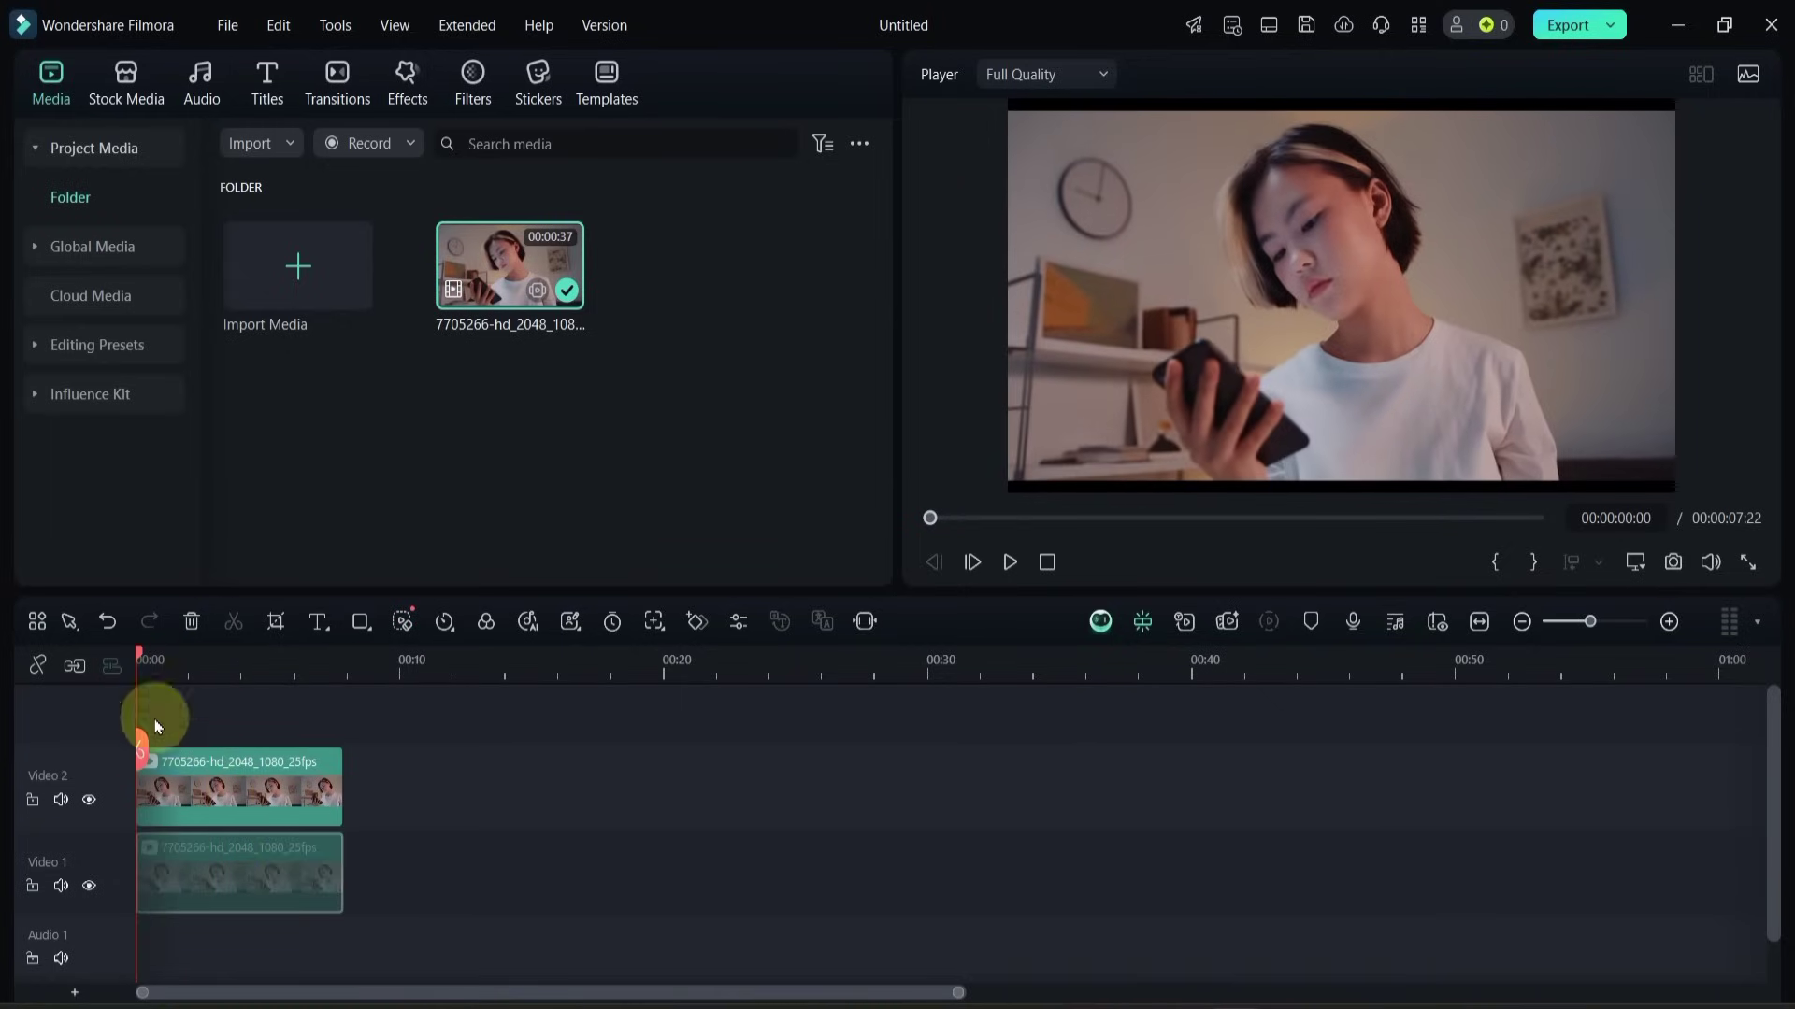
Step: Apply the SLog 709 Style LUT preset to the Video 2 clip at 100 strength
double_click(219, 794)
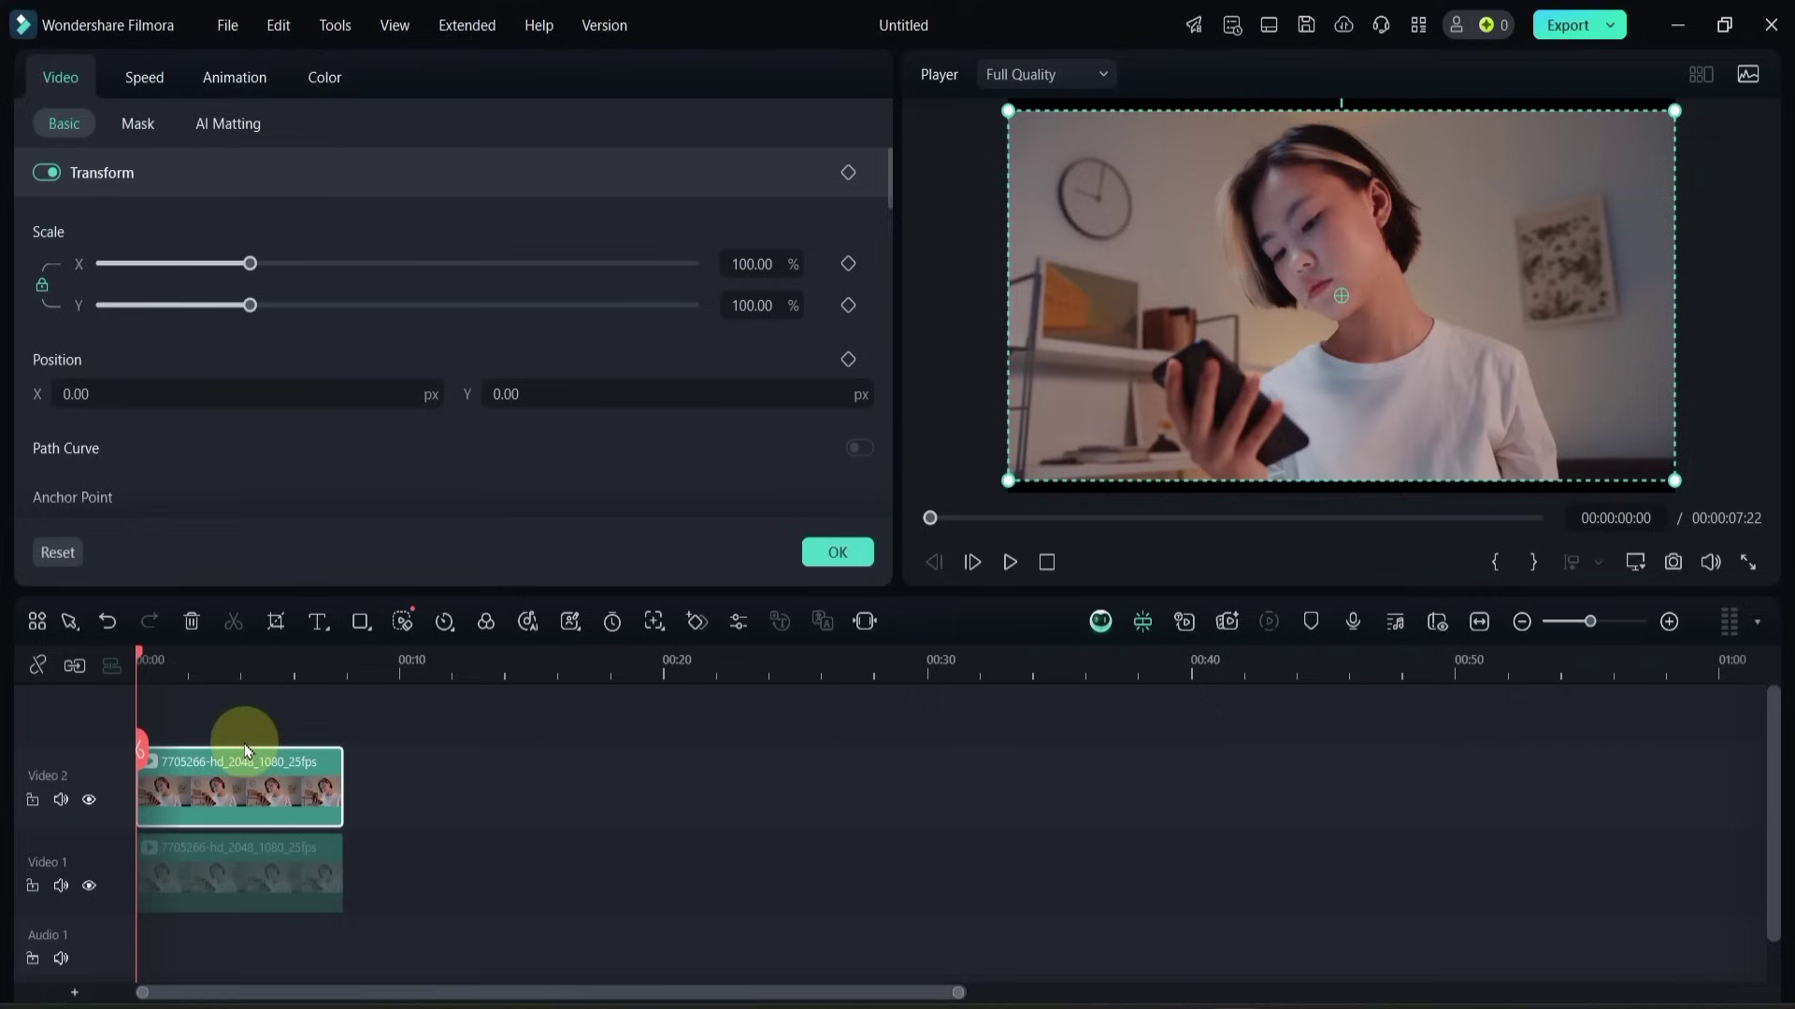
left_click(327, 78)
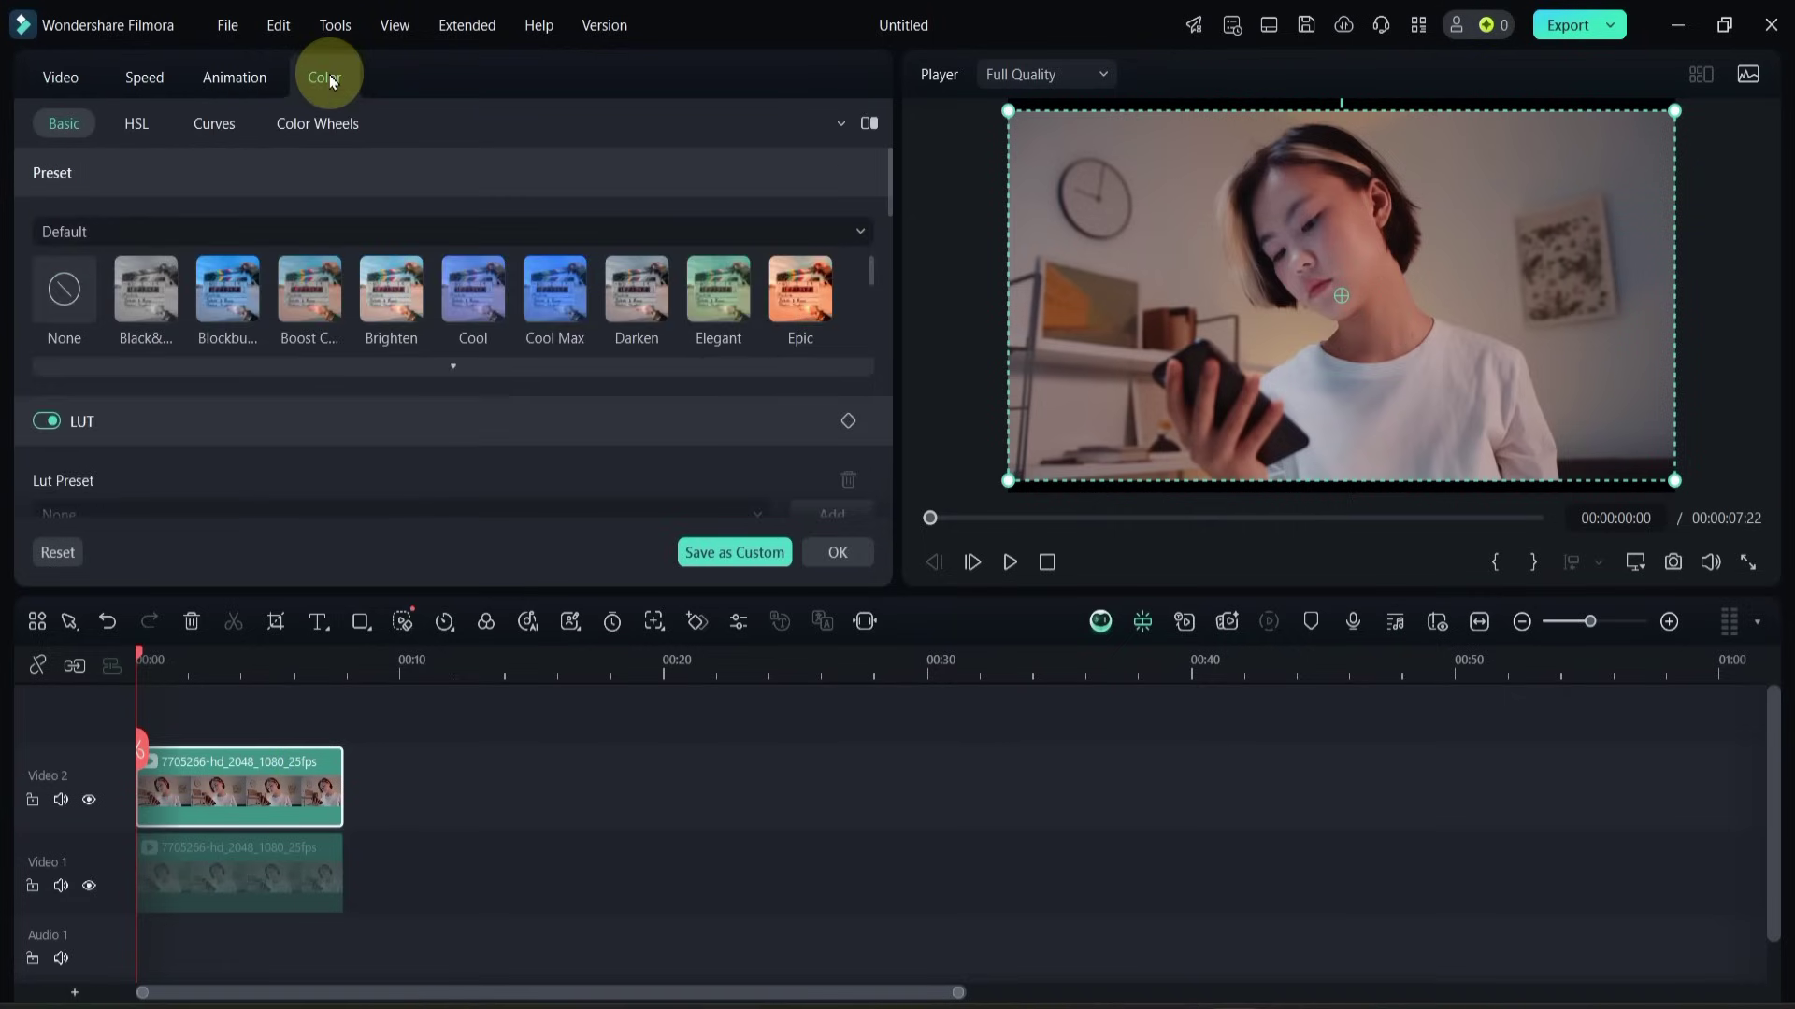
left_click_drag(889, 167, 888, 209)
left_click(493, 290)
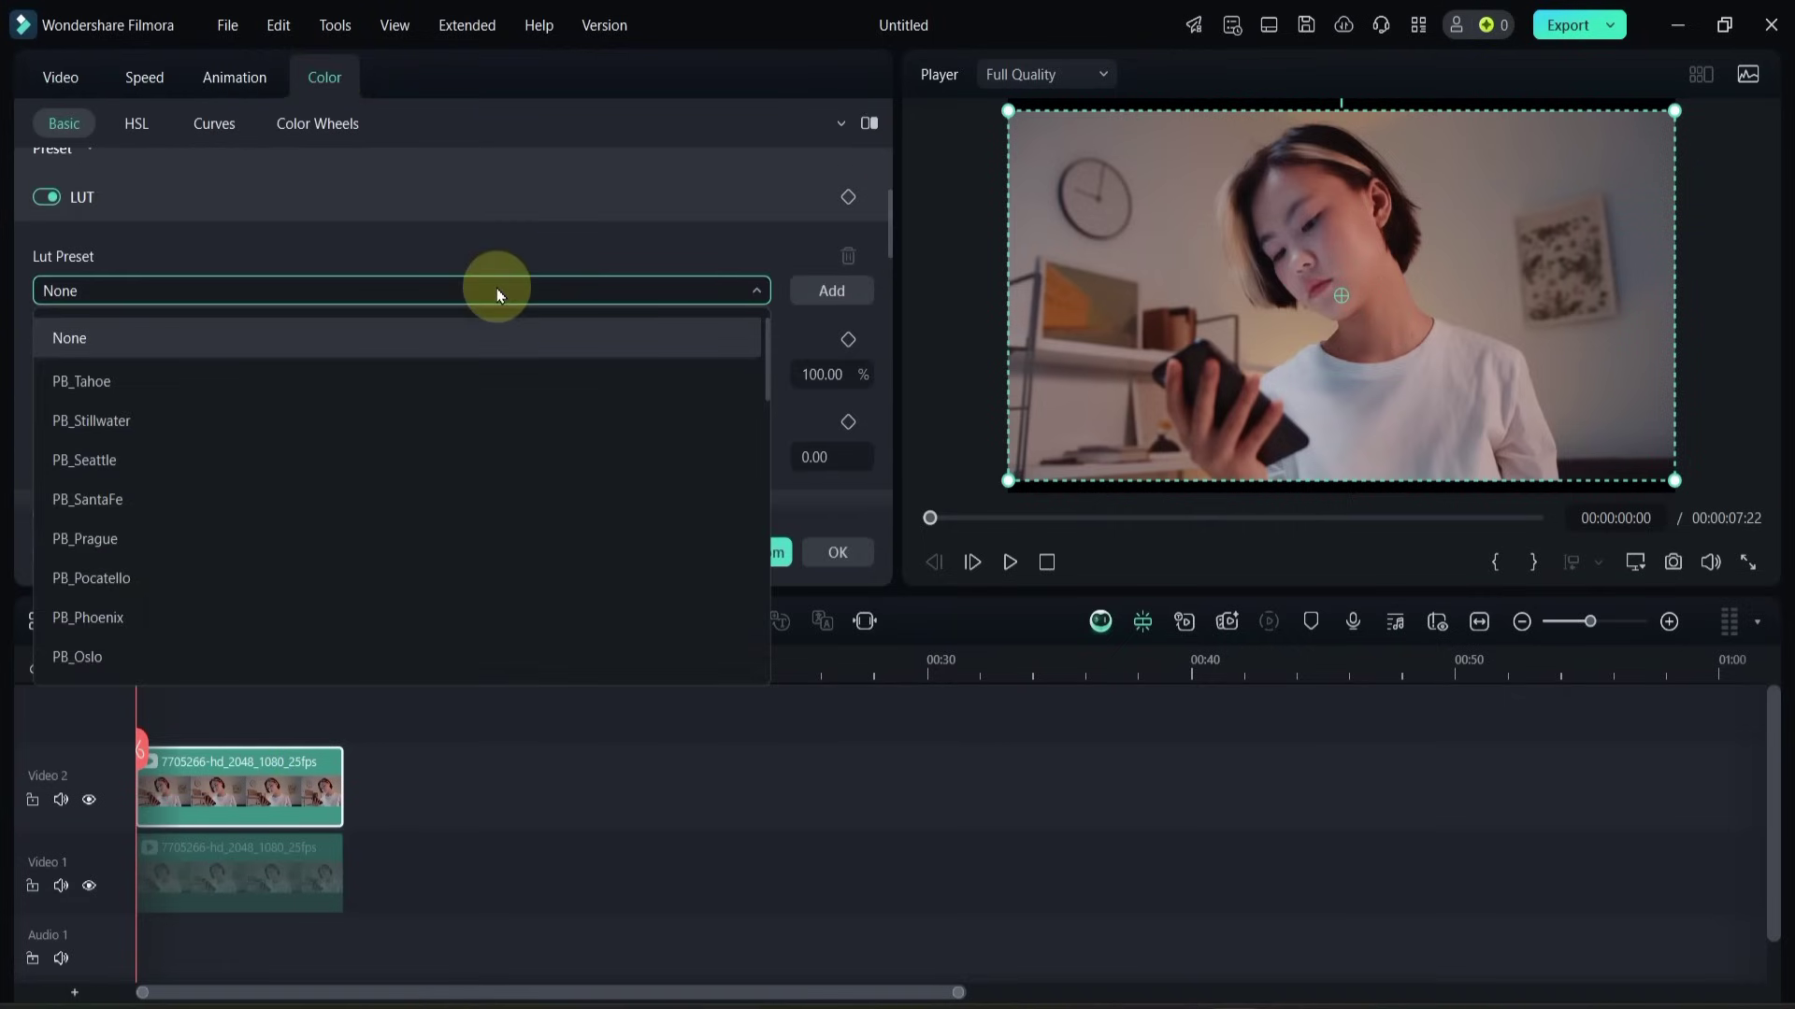
scroll(468, 493, "down", 6)
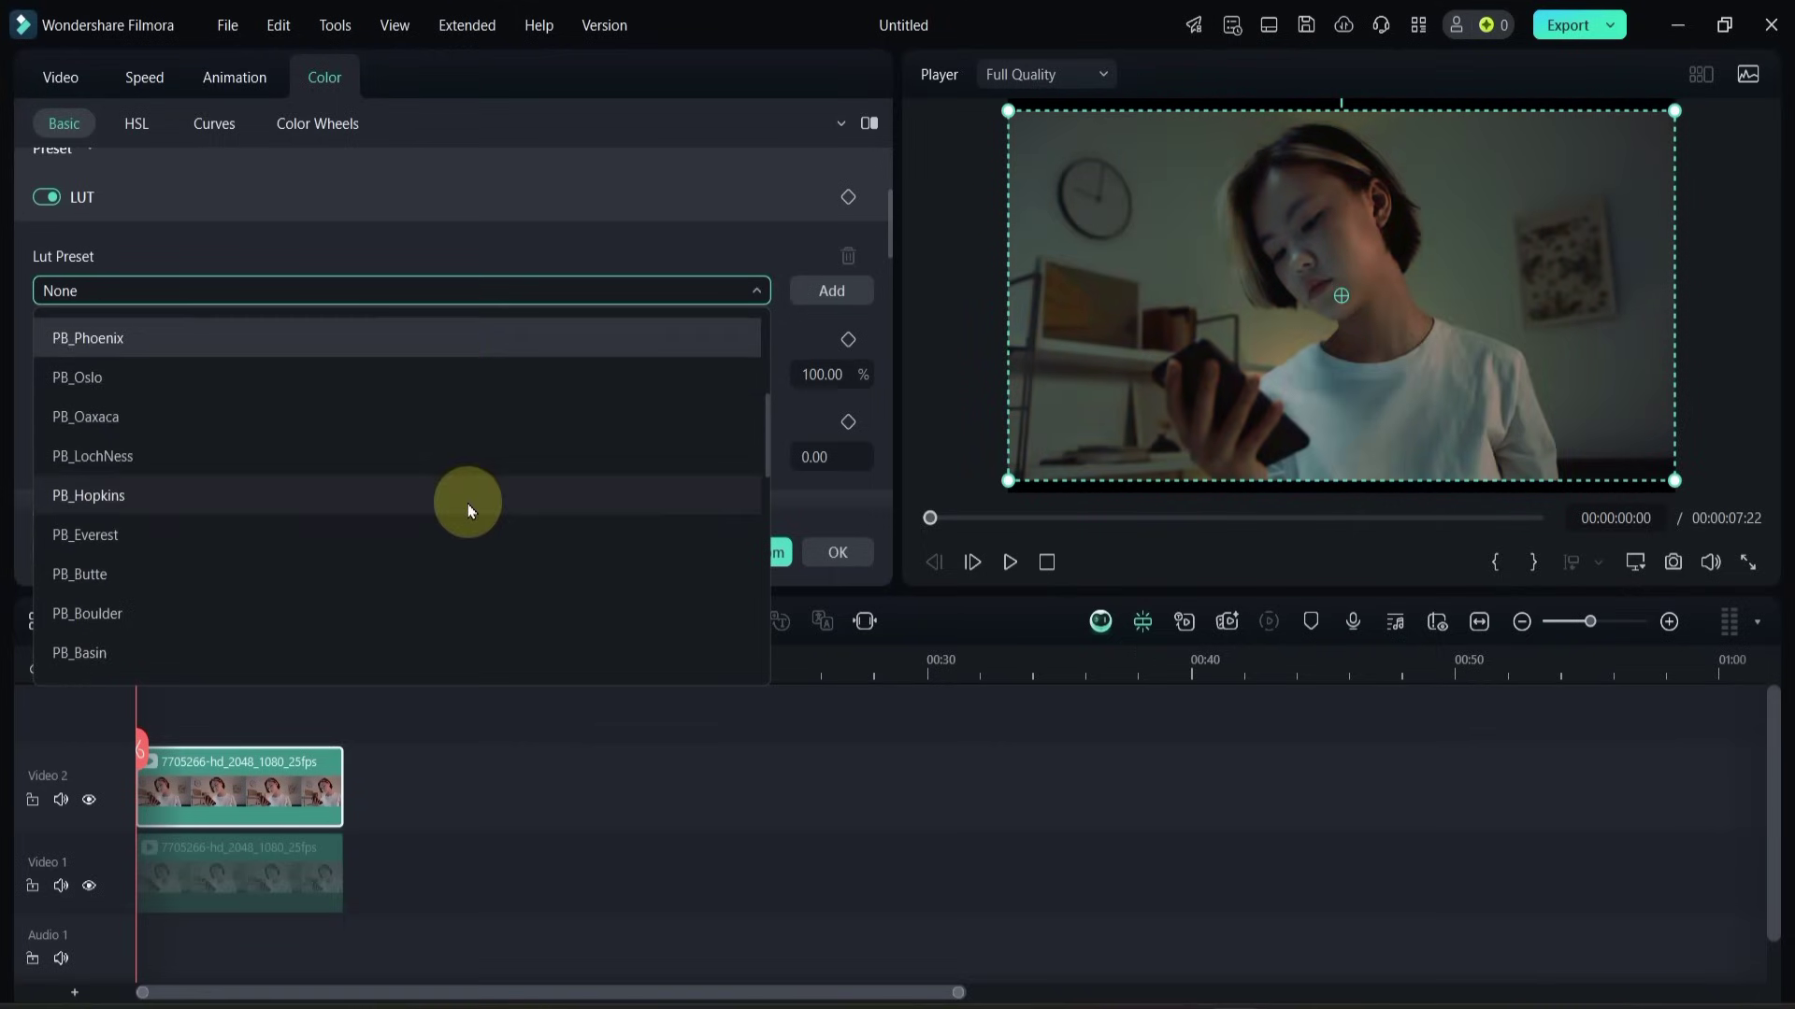
scroll(469, 514, "down", 4)
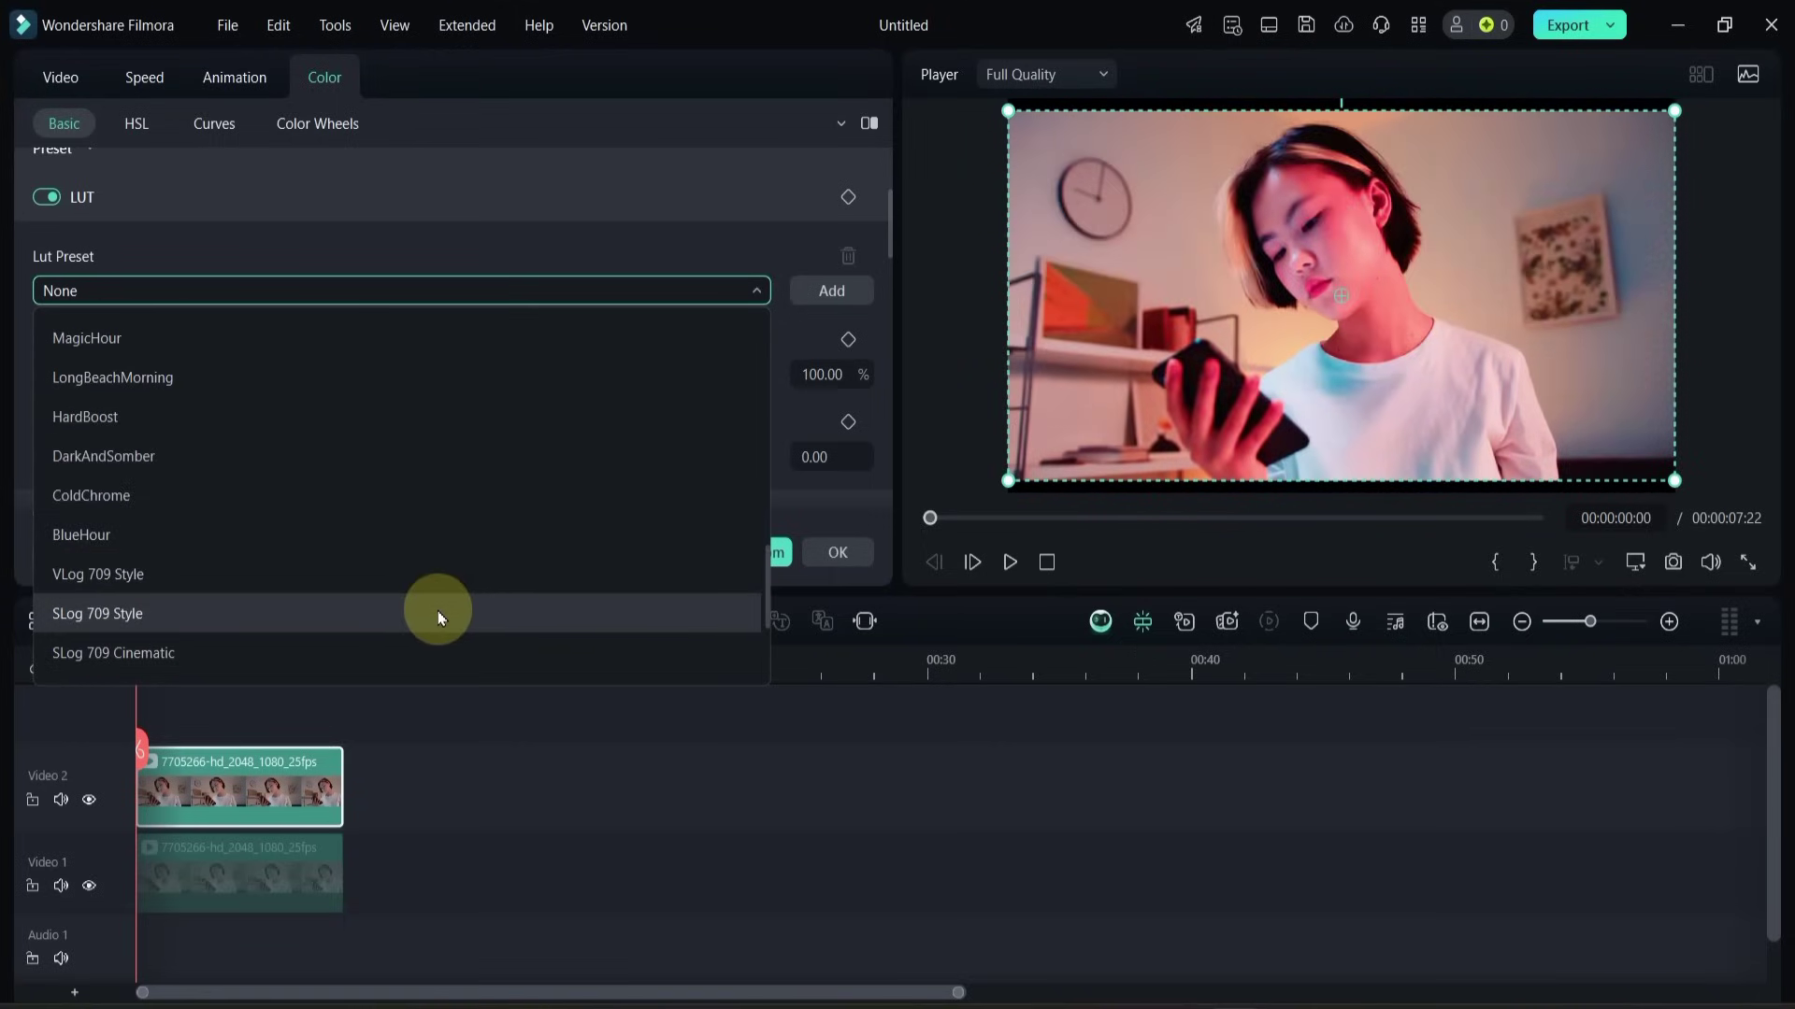
left_click(185, 613)
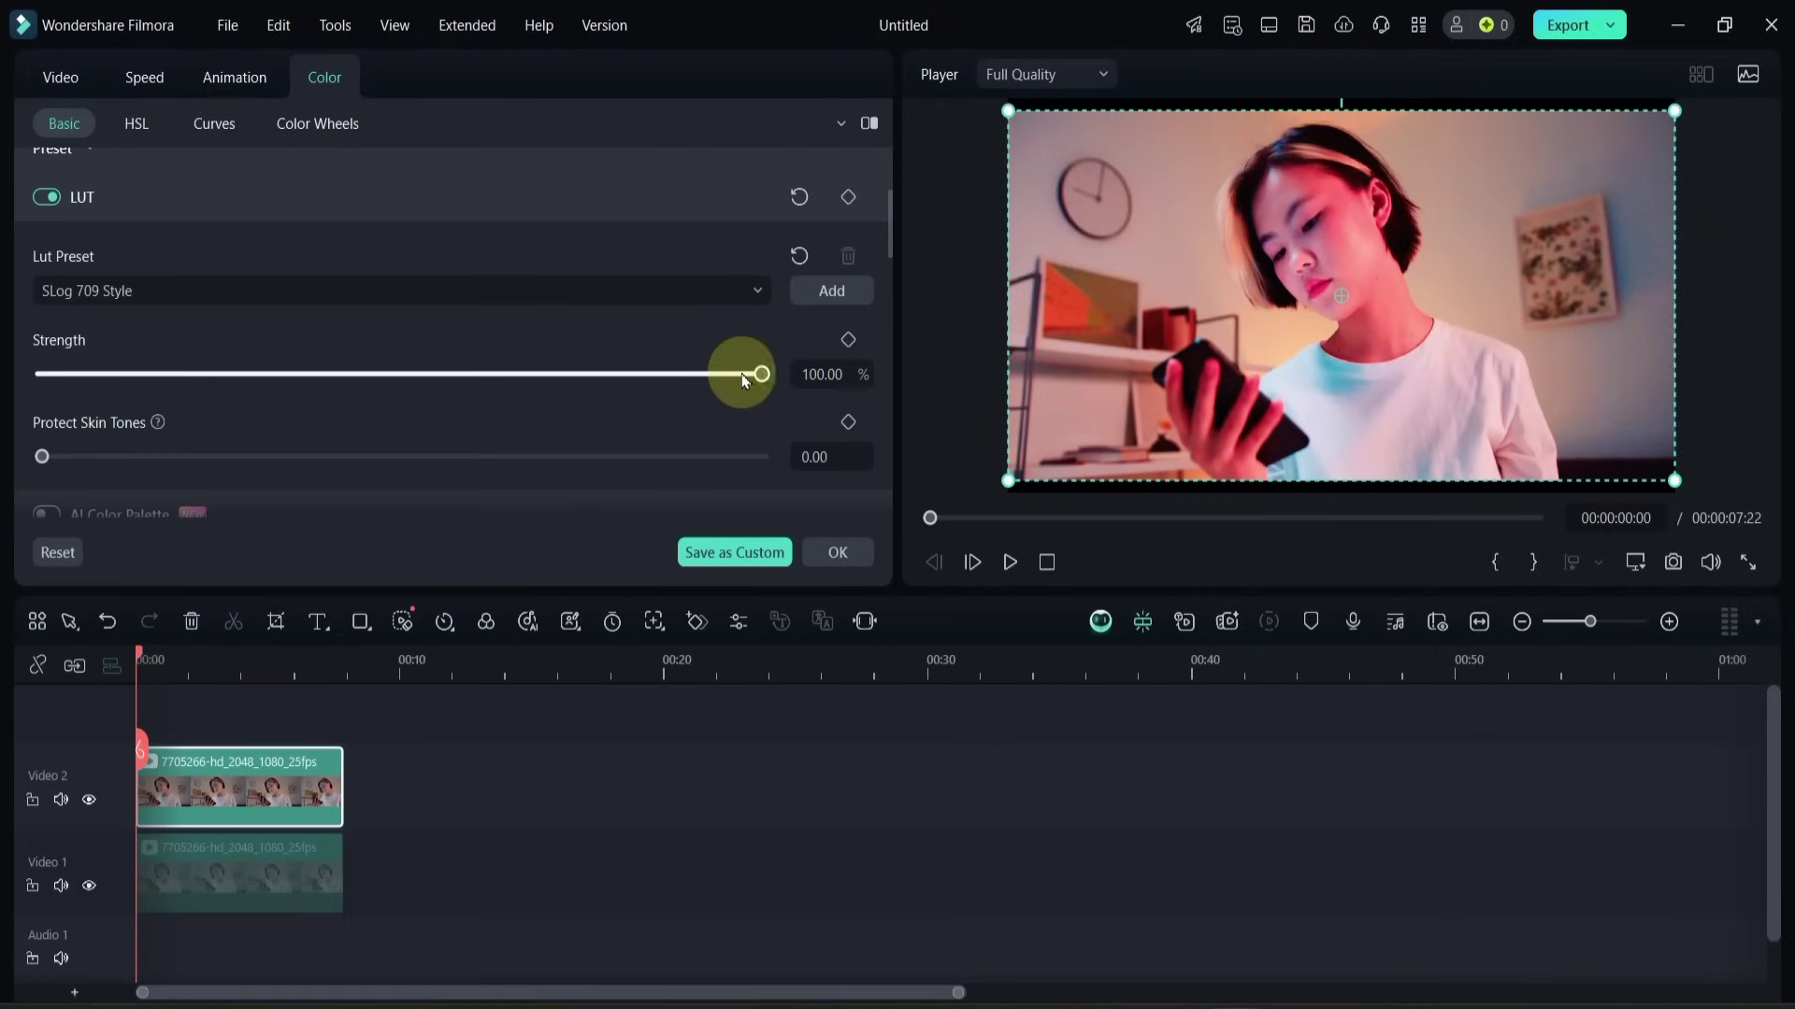
left_click_drag(753, 377, 459, 374)
left_click_drag(559, 428, 821, 448)
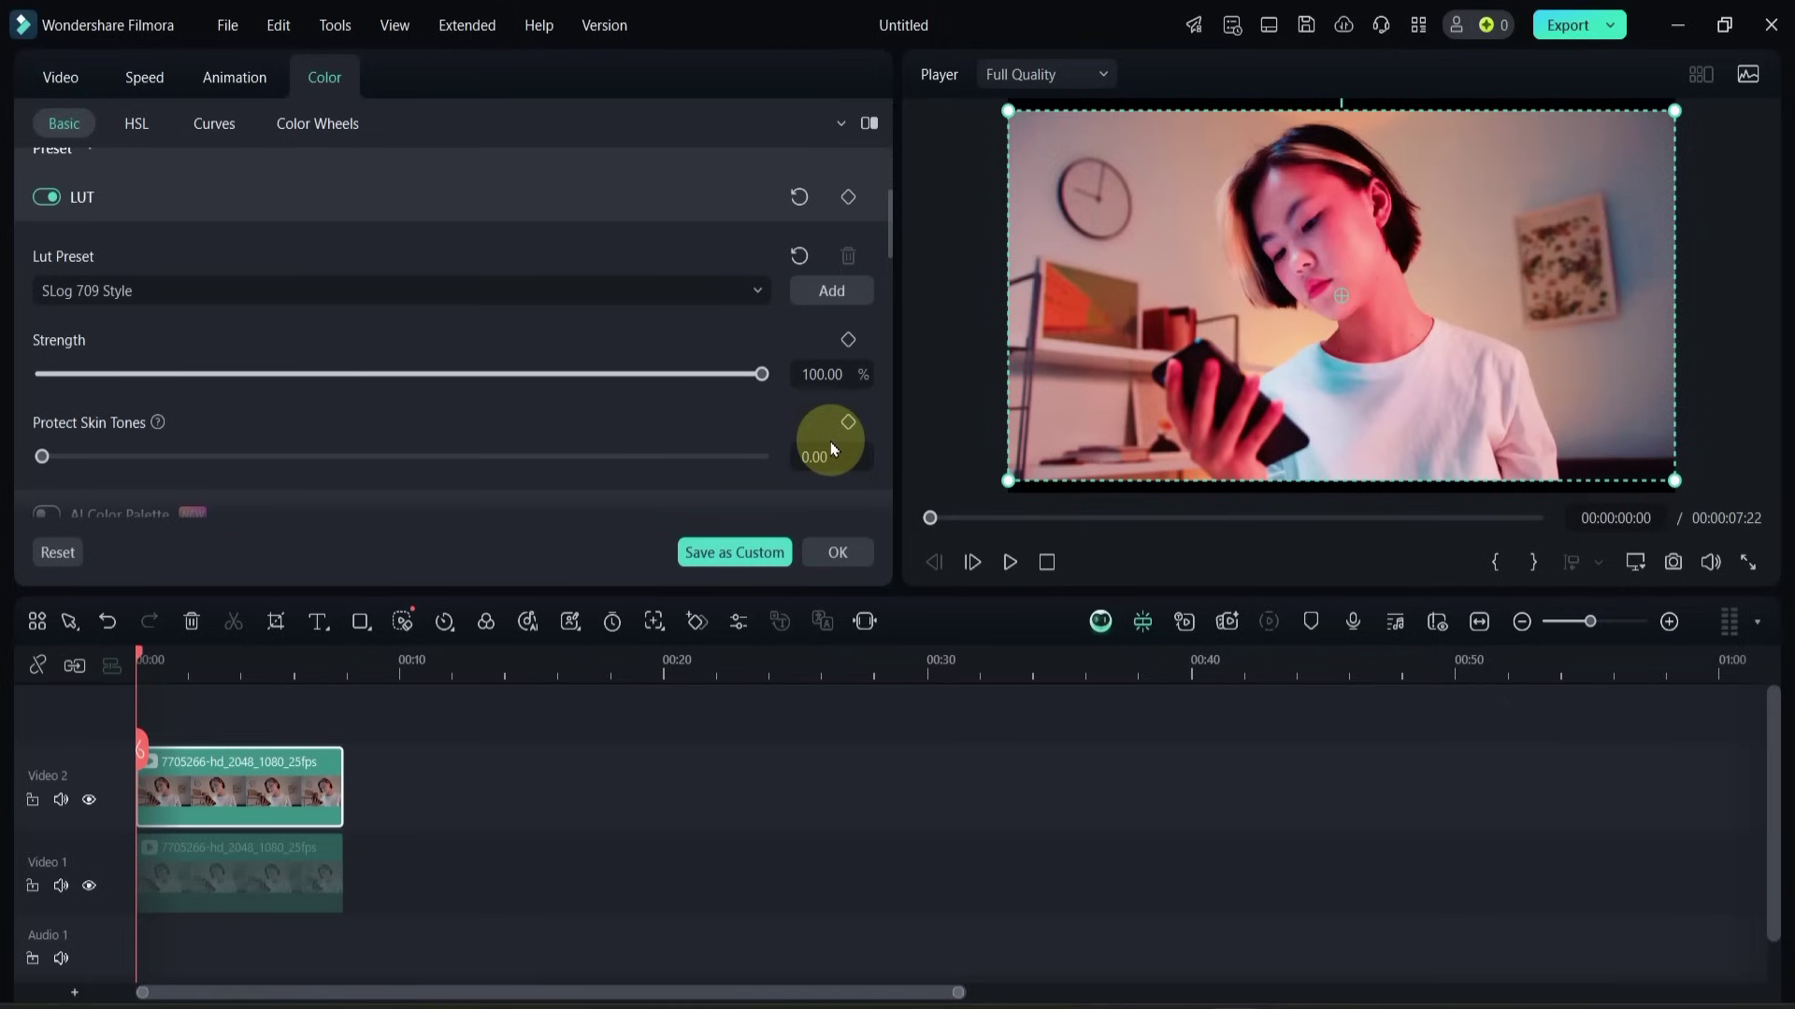
left_click(841, 553)
Step: Search the effects for 'glow' and drop Glow onto the Video 2 clip
left_click(405, 77)
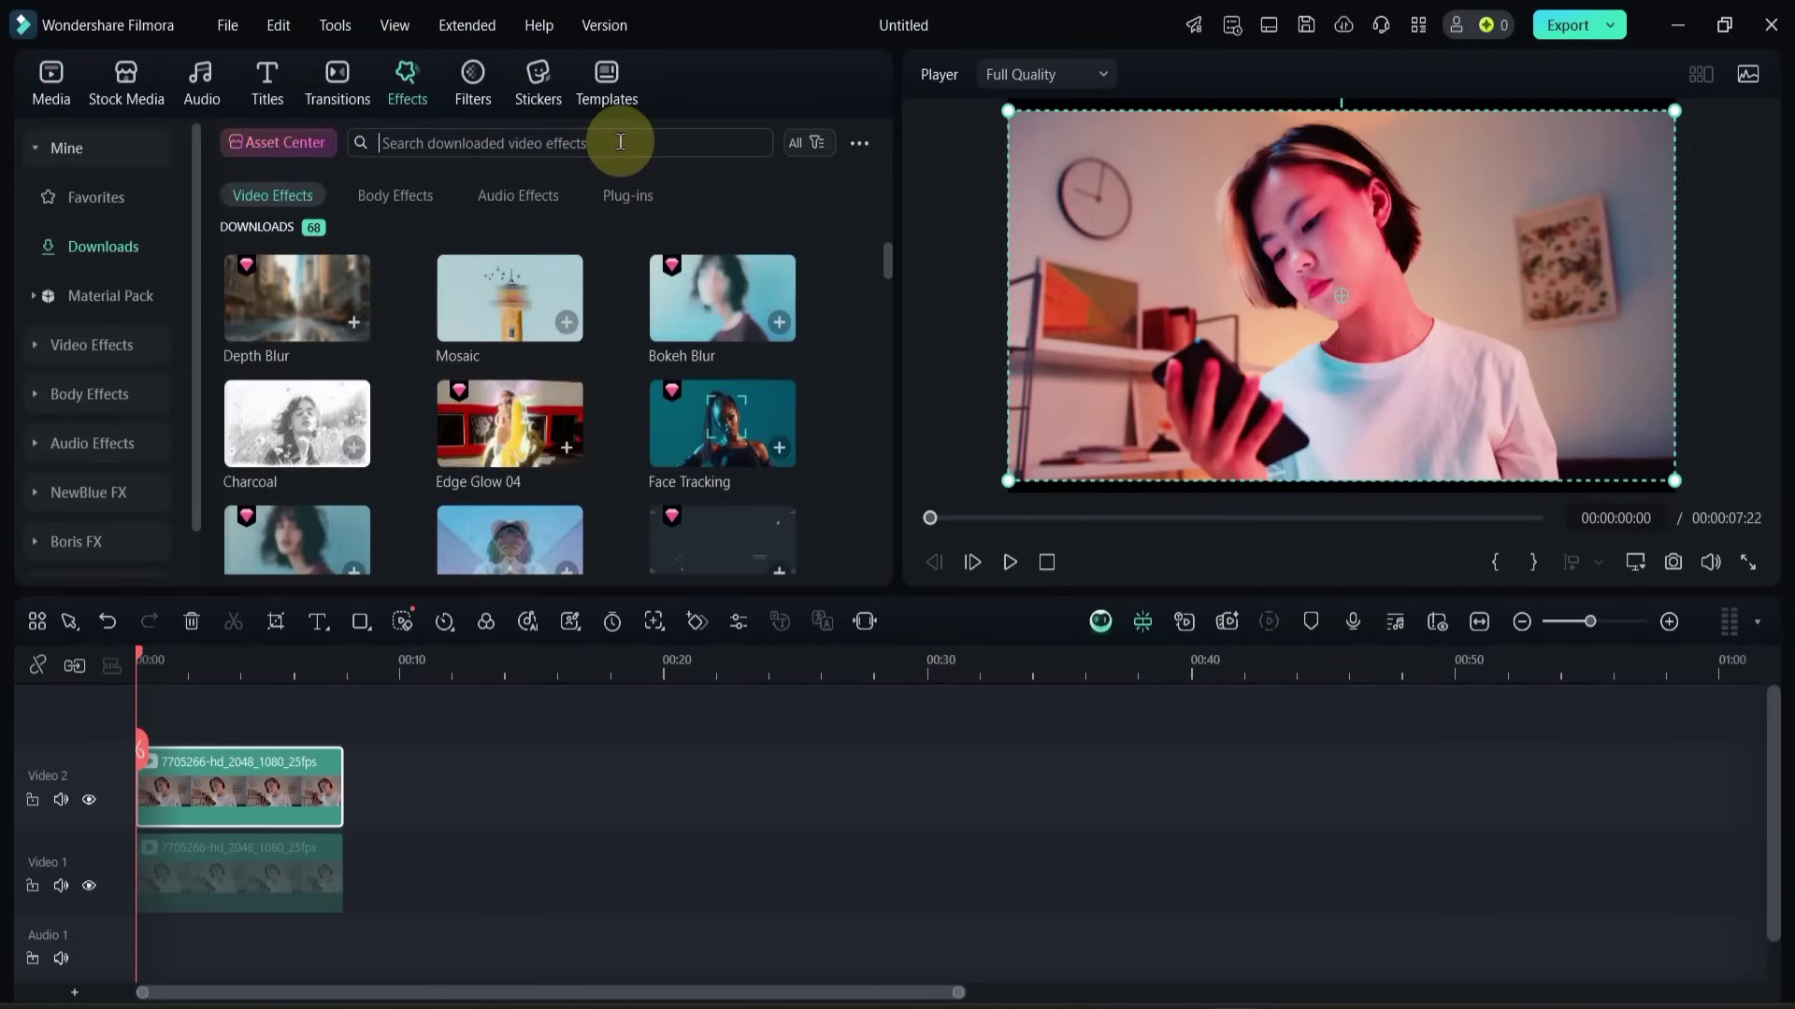
left_click(621, 141)
type("glow")
key("Return")
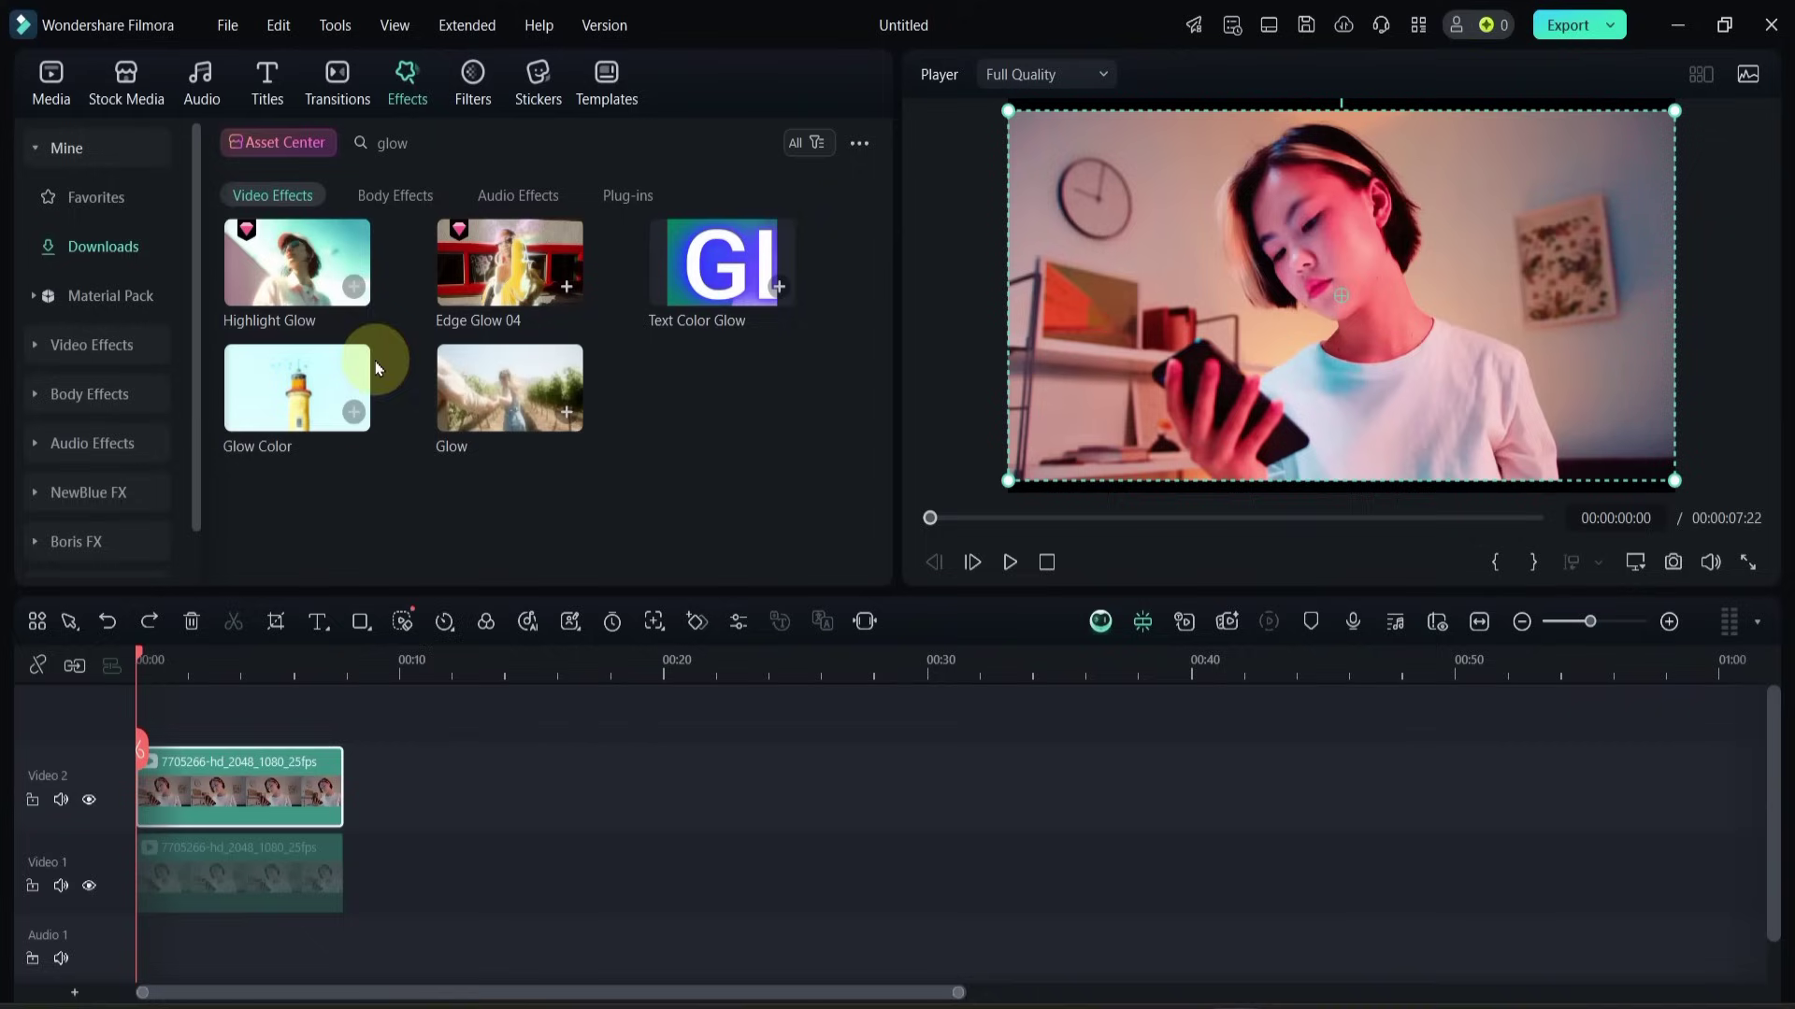
left_click_drag(477, 390, 184, 790)
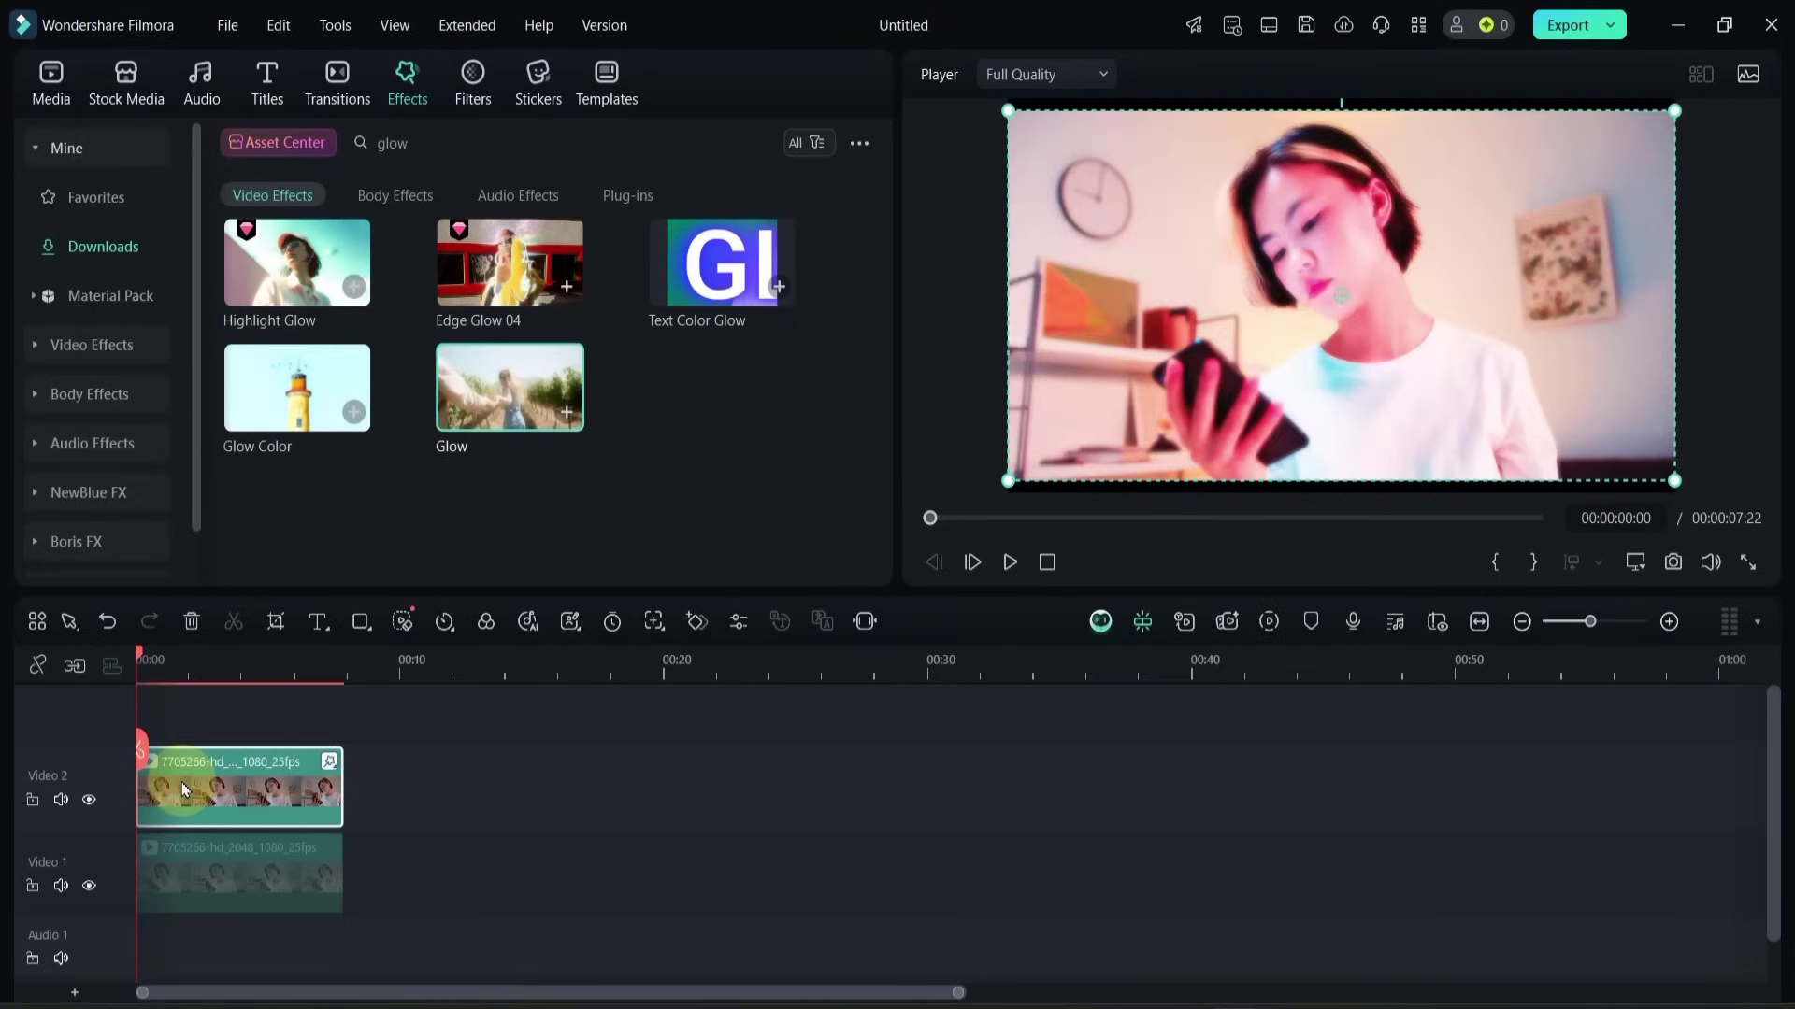
double_click(260, 802)
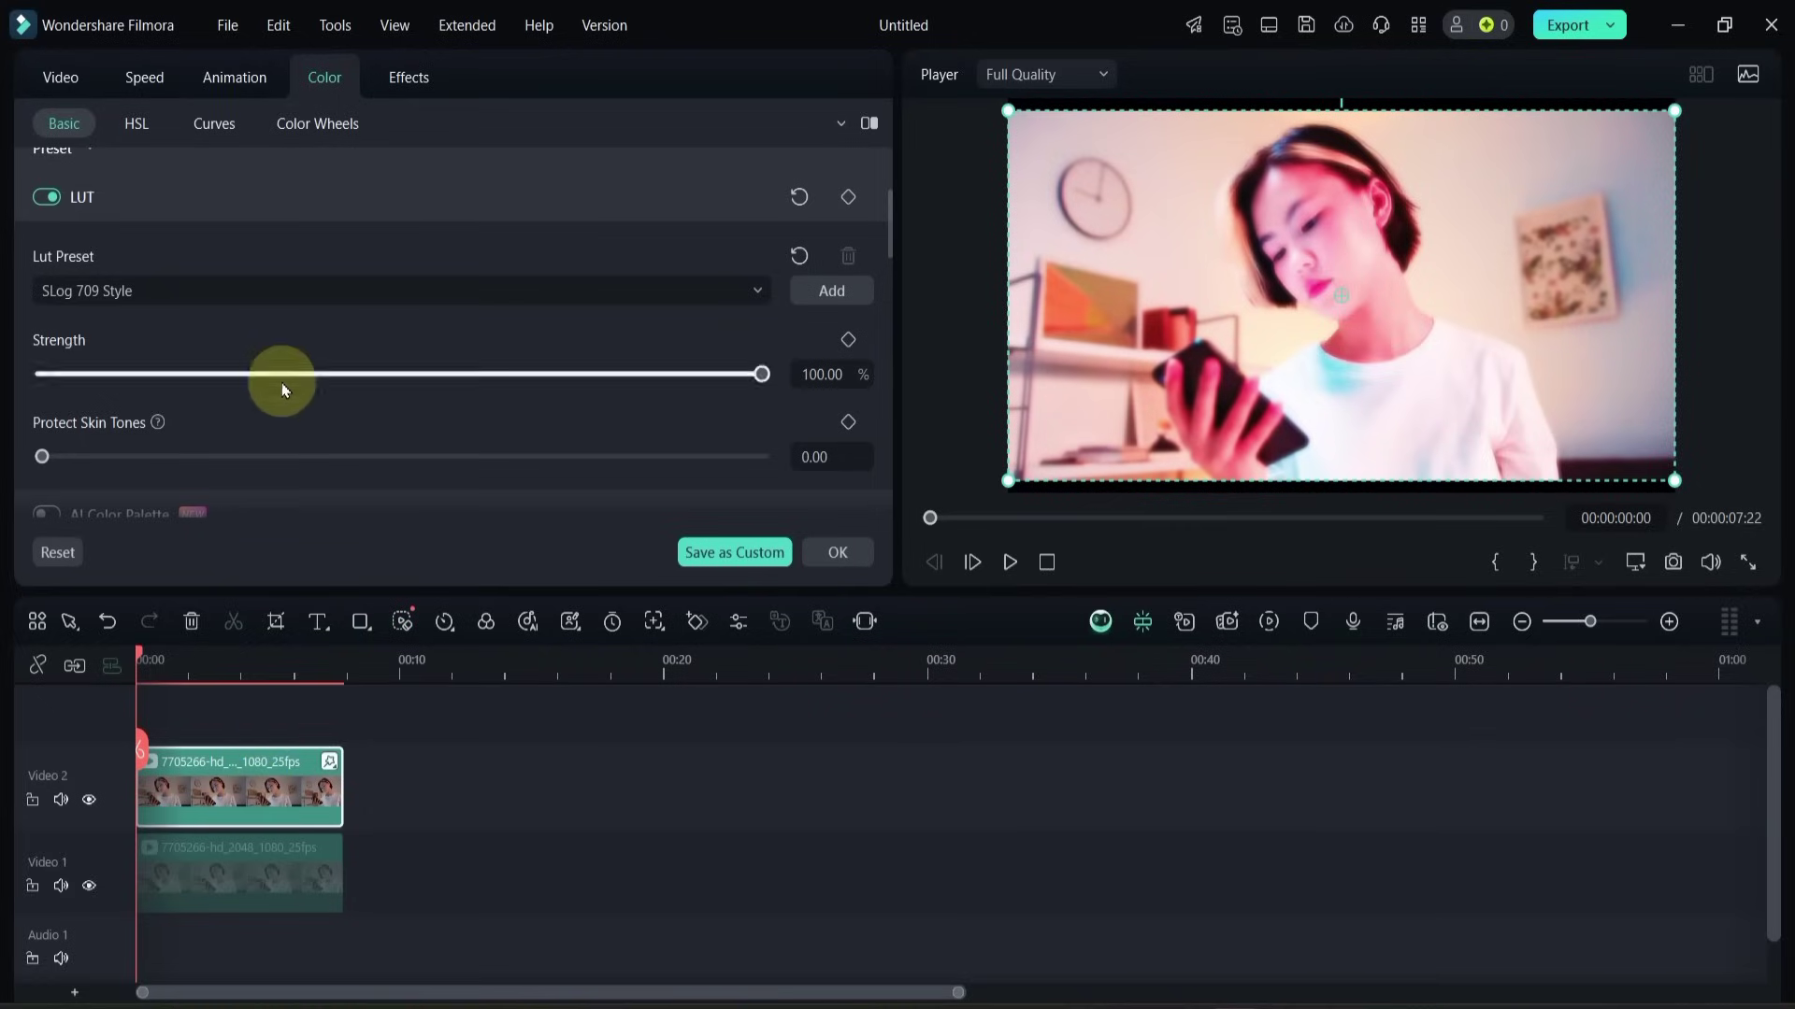
Step: Set Glow Opacity to 50 and Radius to 0, comparing with the effect on and off
left_click(421, 81)
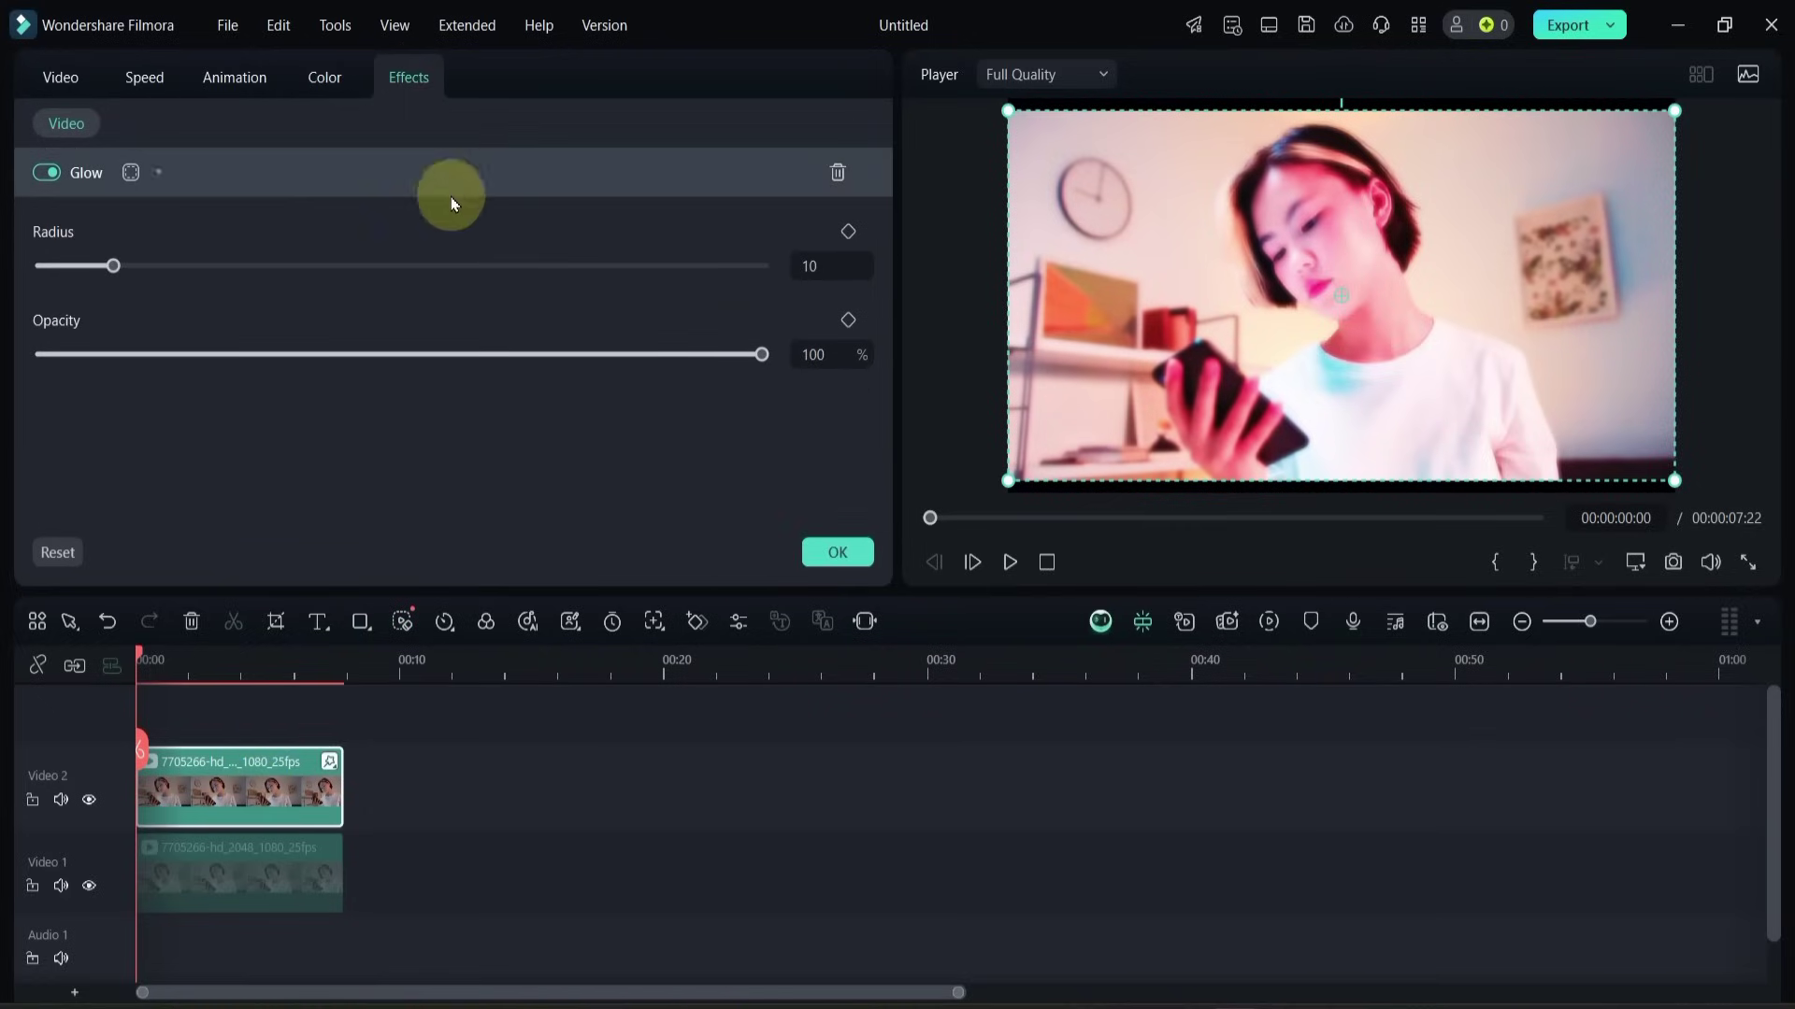
left_click_drag(762, 358, 427, 395)
left_click_drag(112, 266, 40, 301)
left_click(47, 175)
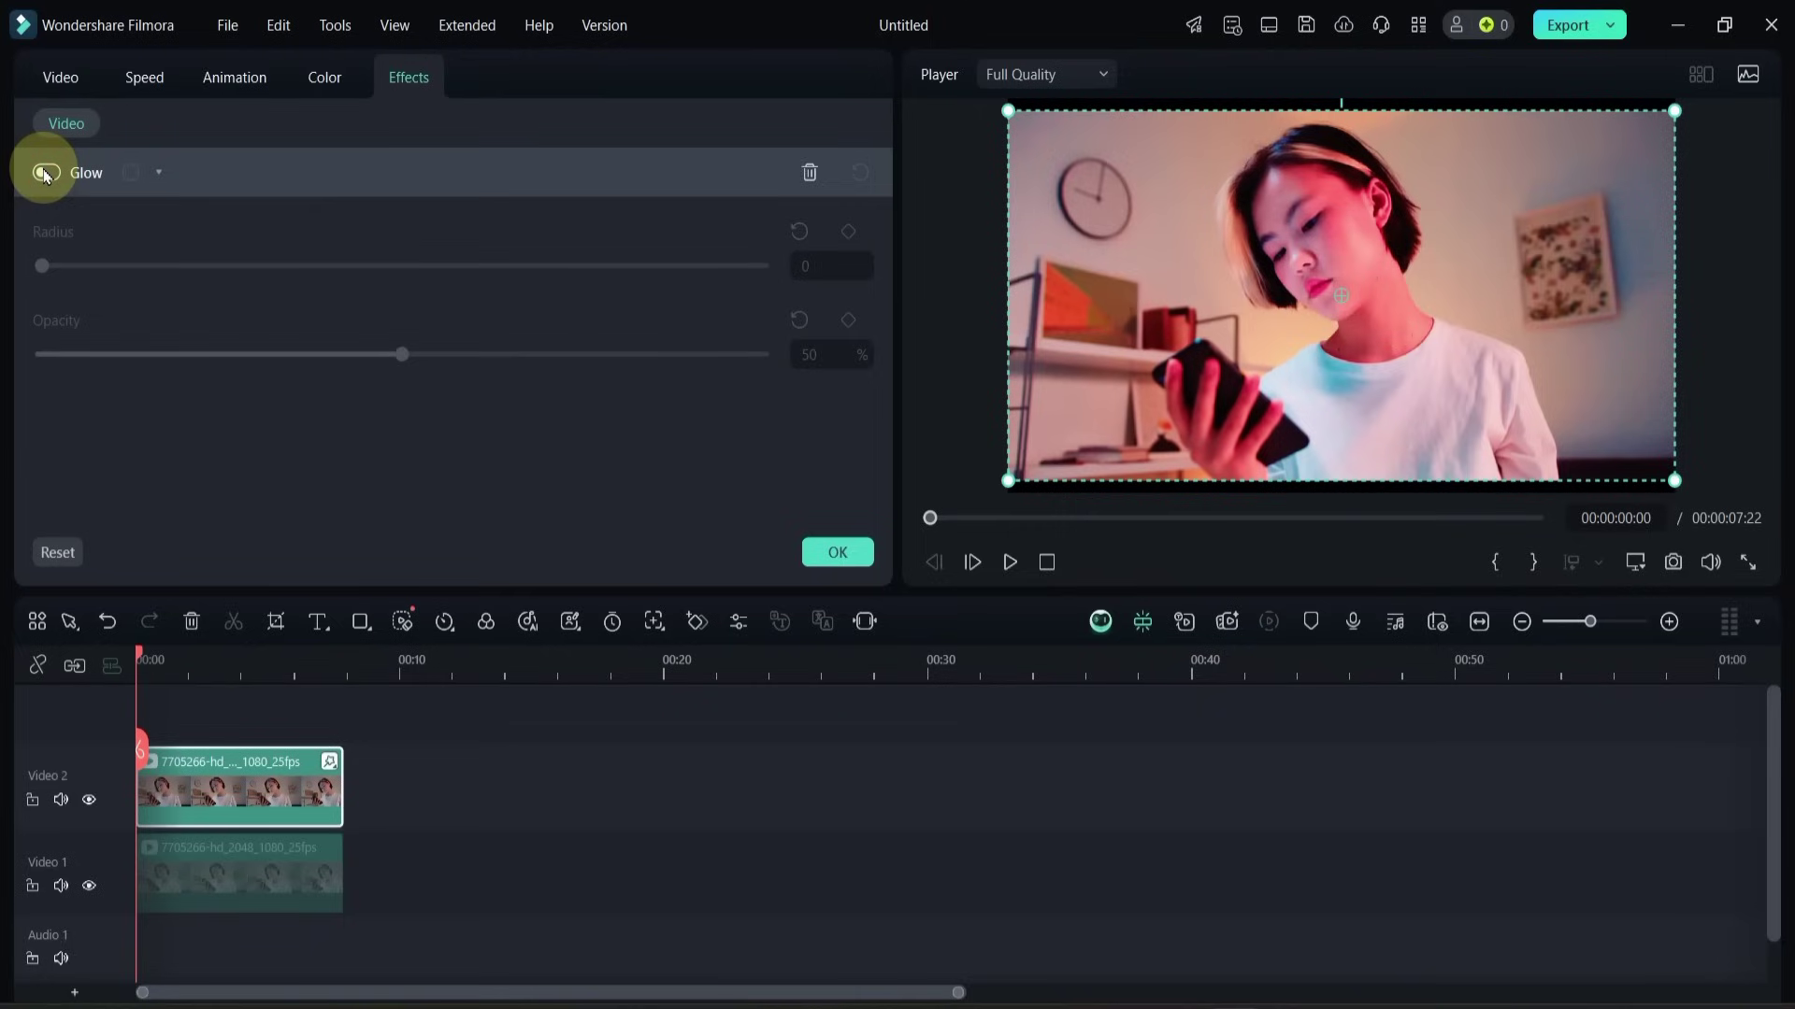
left_click(45, 174)
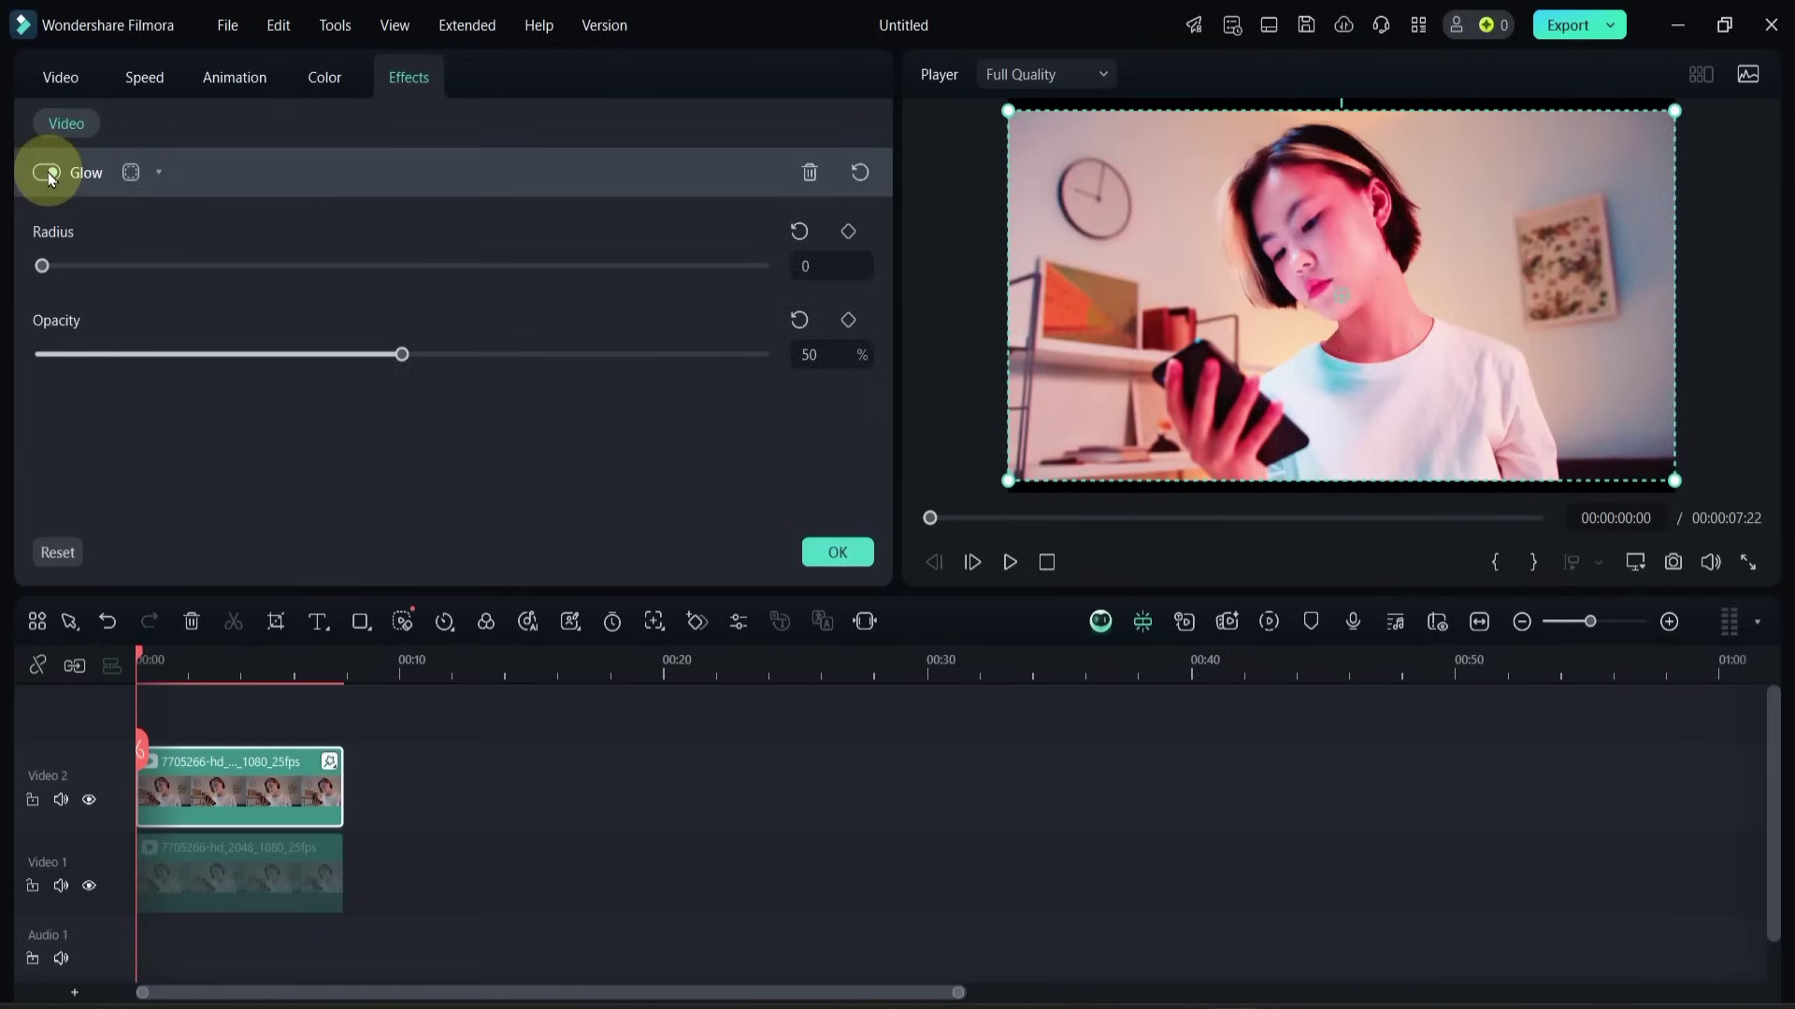
left_click(48, 172)
left_click(47, 172)
left_click(48, 170)
Step: Add an ellipse mask, rotated 52.99° at 36.32% scale, positioned over her face
left_click(54, 79)
left_click(131, 128)
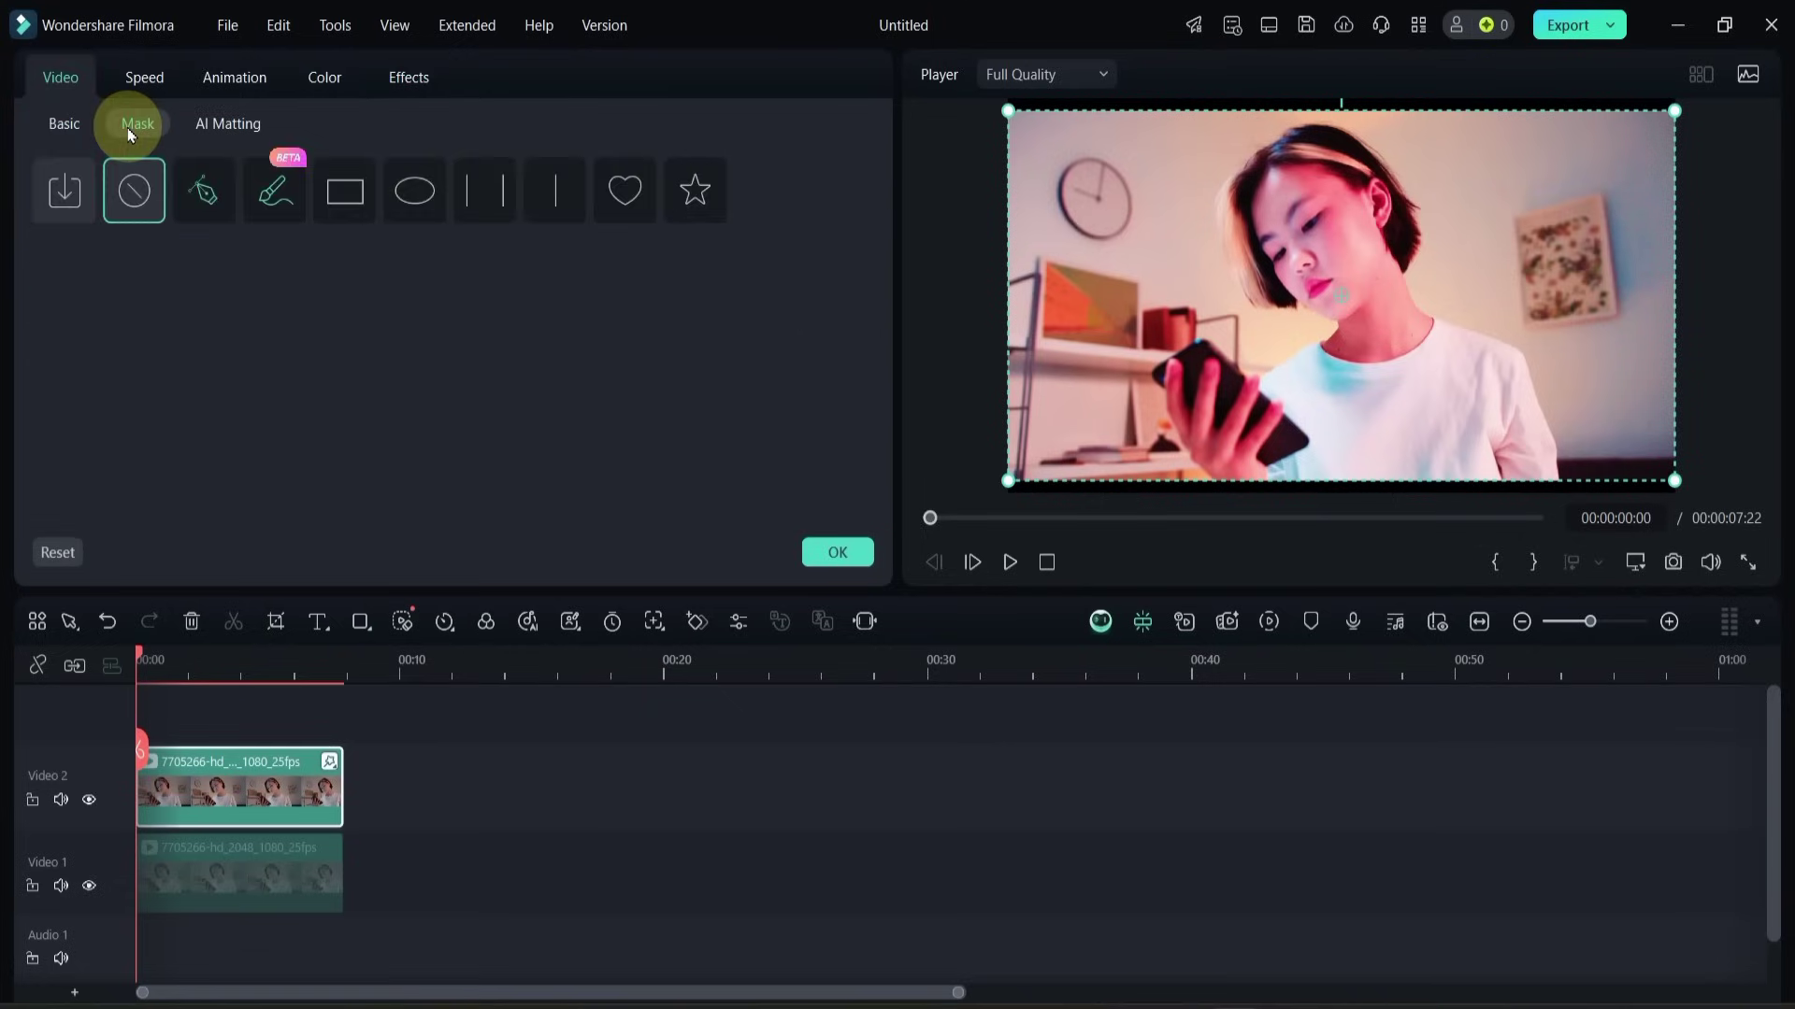
left_click(412, 204)
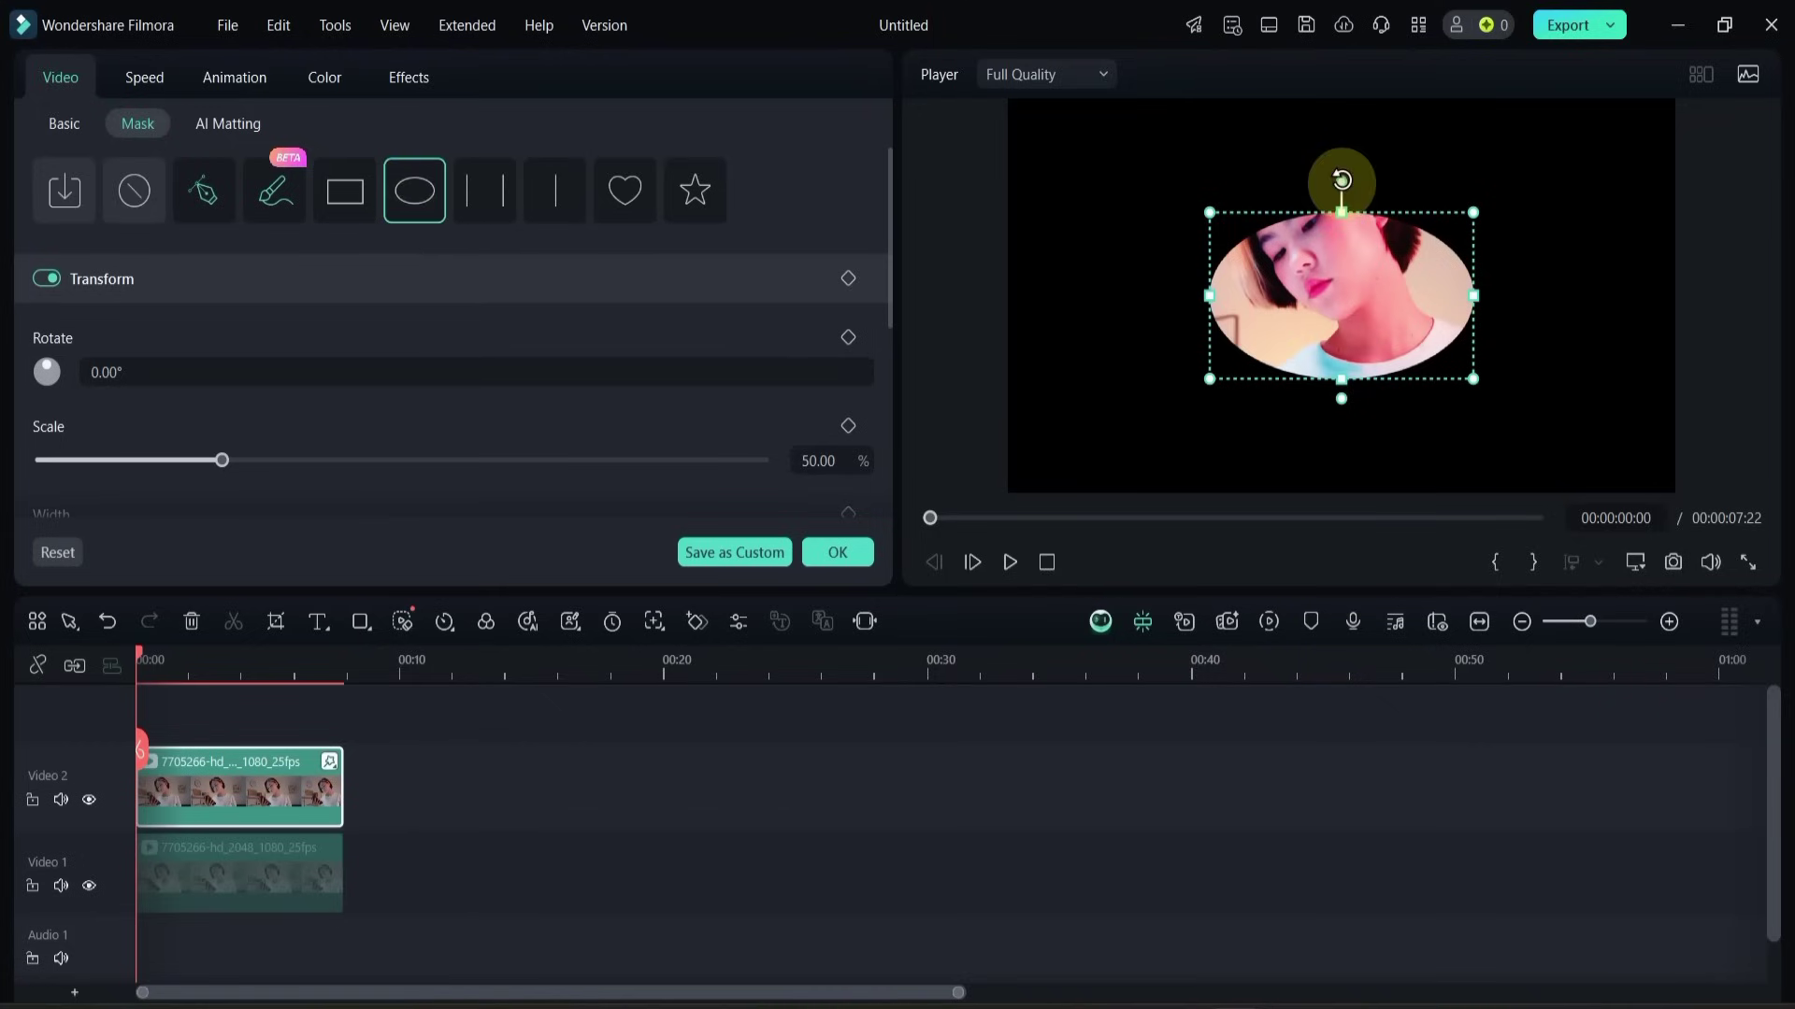
left_click_drag(1341, 180, 1400, 213)
mouse_move(1392, 323)
left_mouse_down()
mouse_move(1386, 292)
mouse_move(1474, 317)
mouse_move(1374, 272)
mouse_move(1400, 341)
mouse_move(1394, 320)
left_mouse_up()
left_click(1383, 225)
left_click_drag(1382, 226, 1374, 229)
Step: Check the mask placement with the preview zoomed to 75%, then back to 50%
left_click(1631, 561)
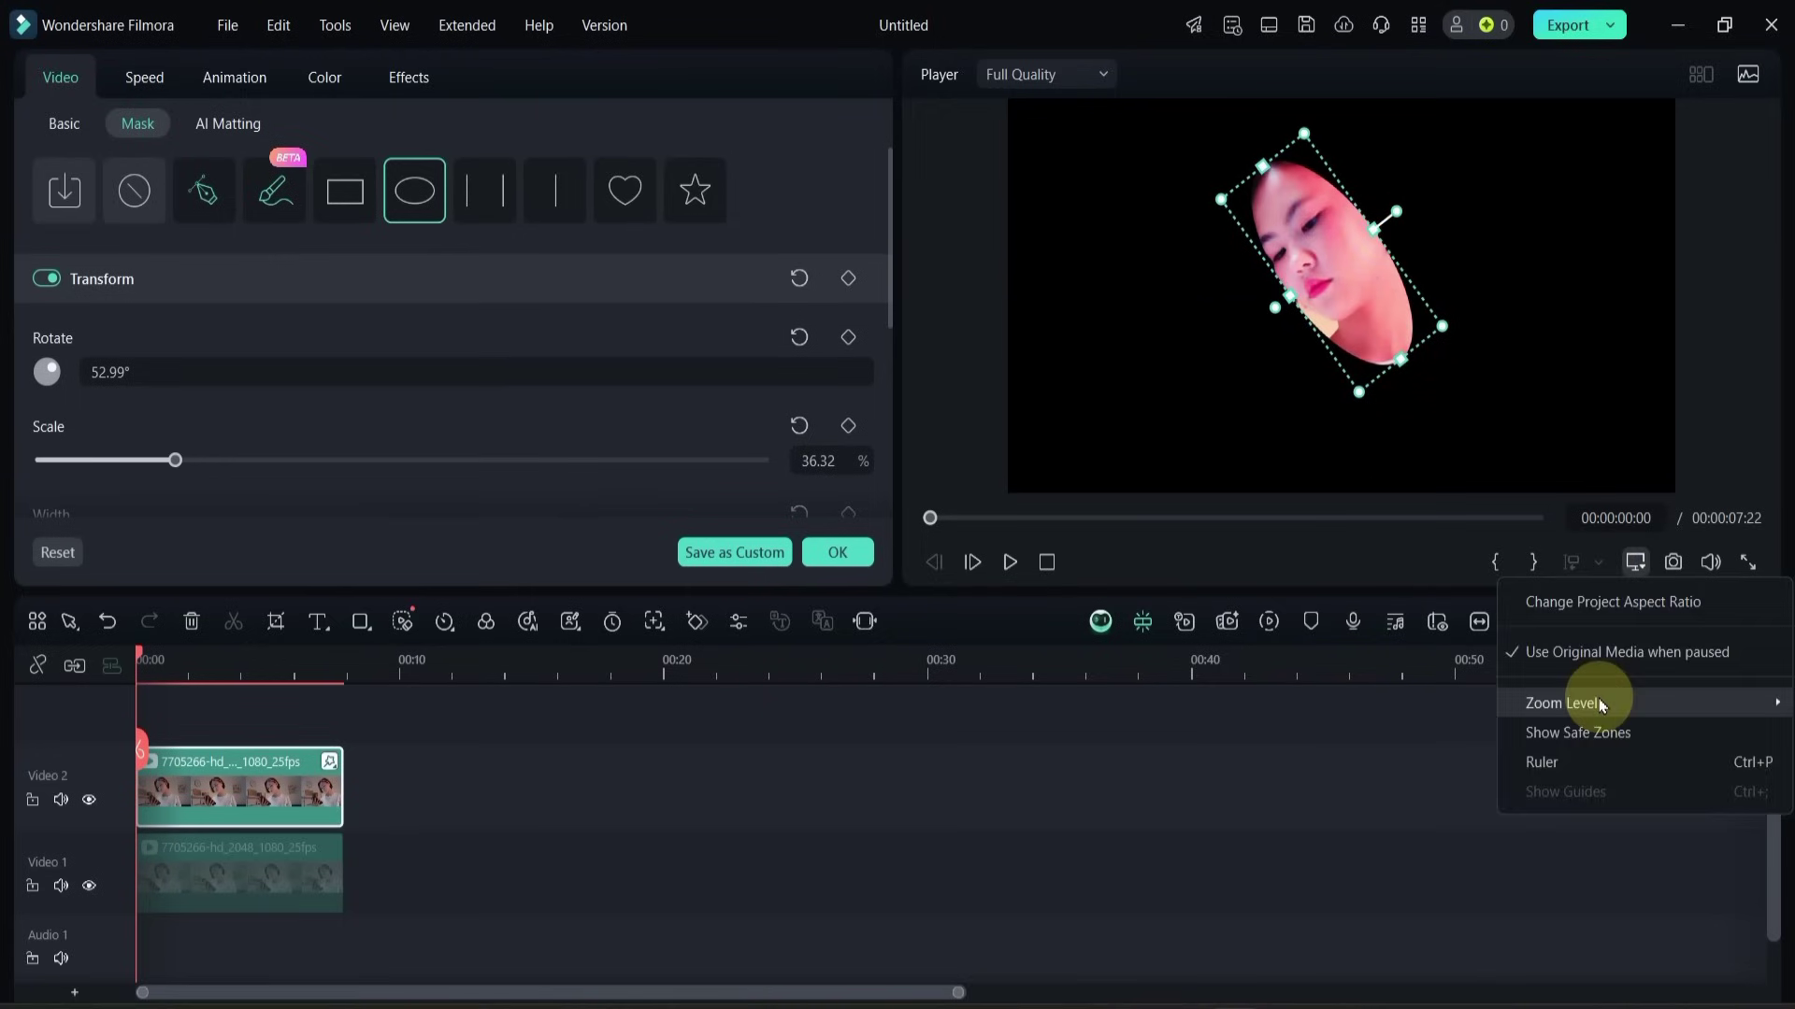
mouse_move(1583, 701)
left_click(1297, 822)
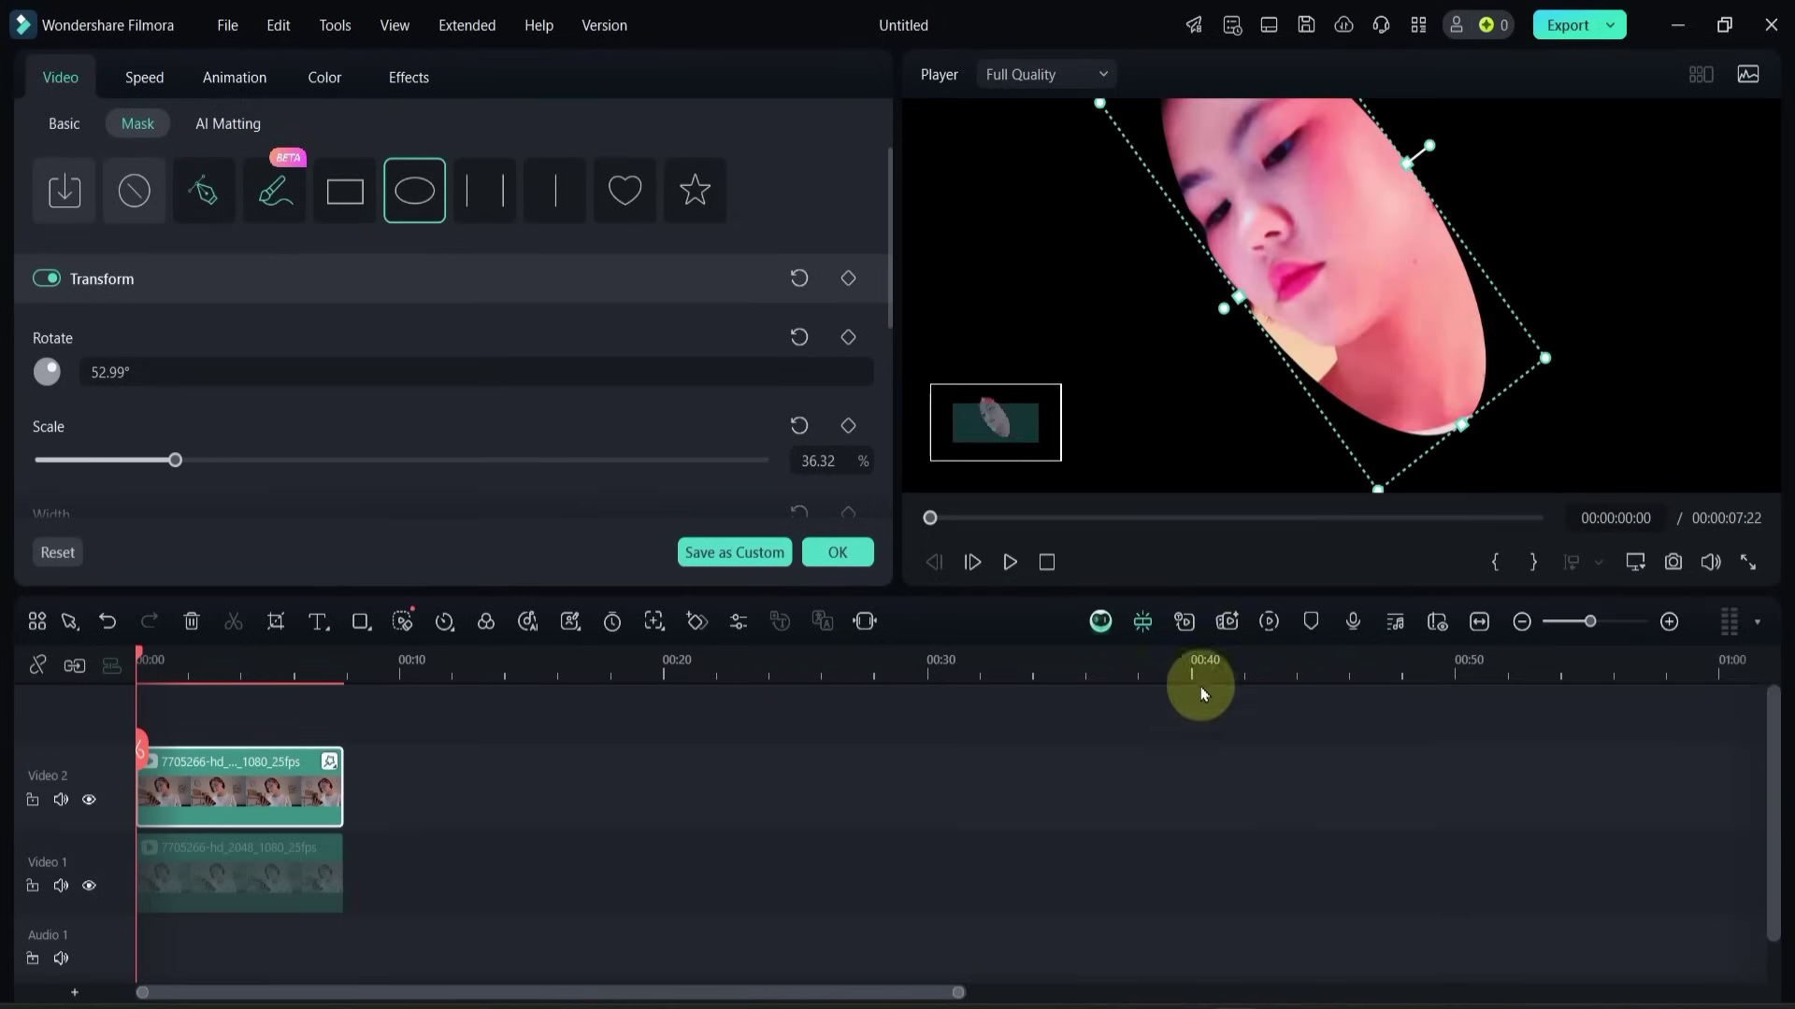
left_click_drag(993, 422, 995, 428)
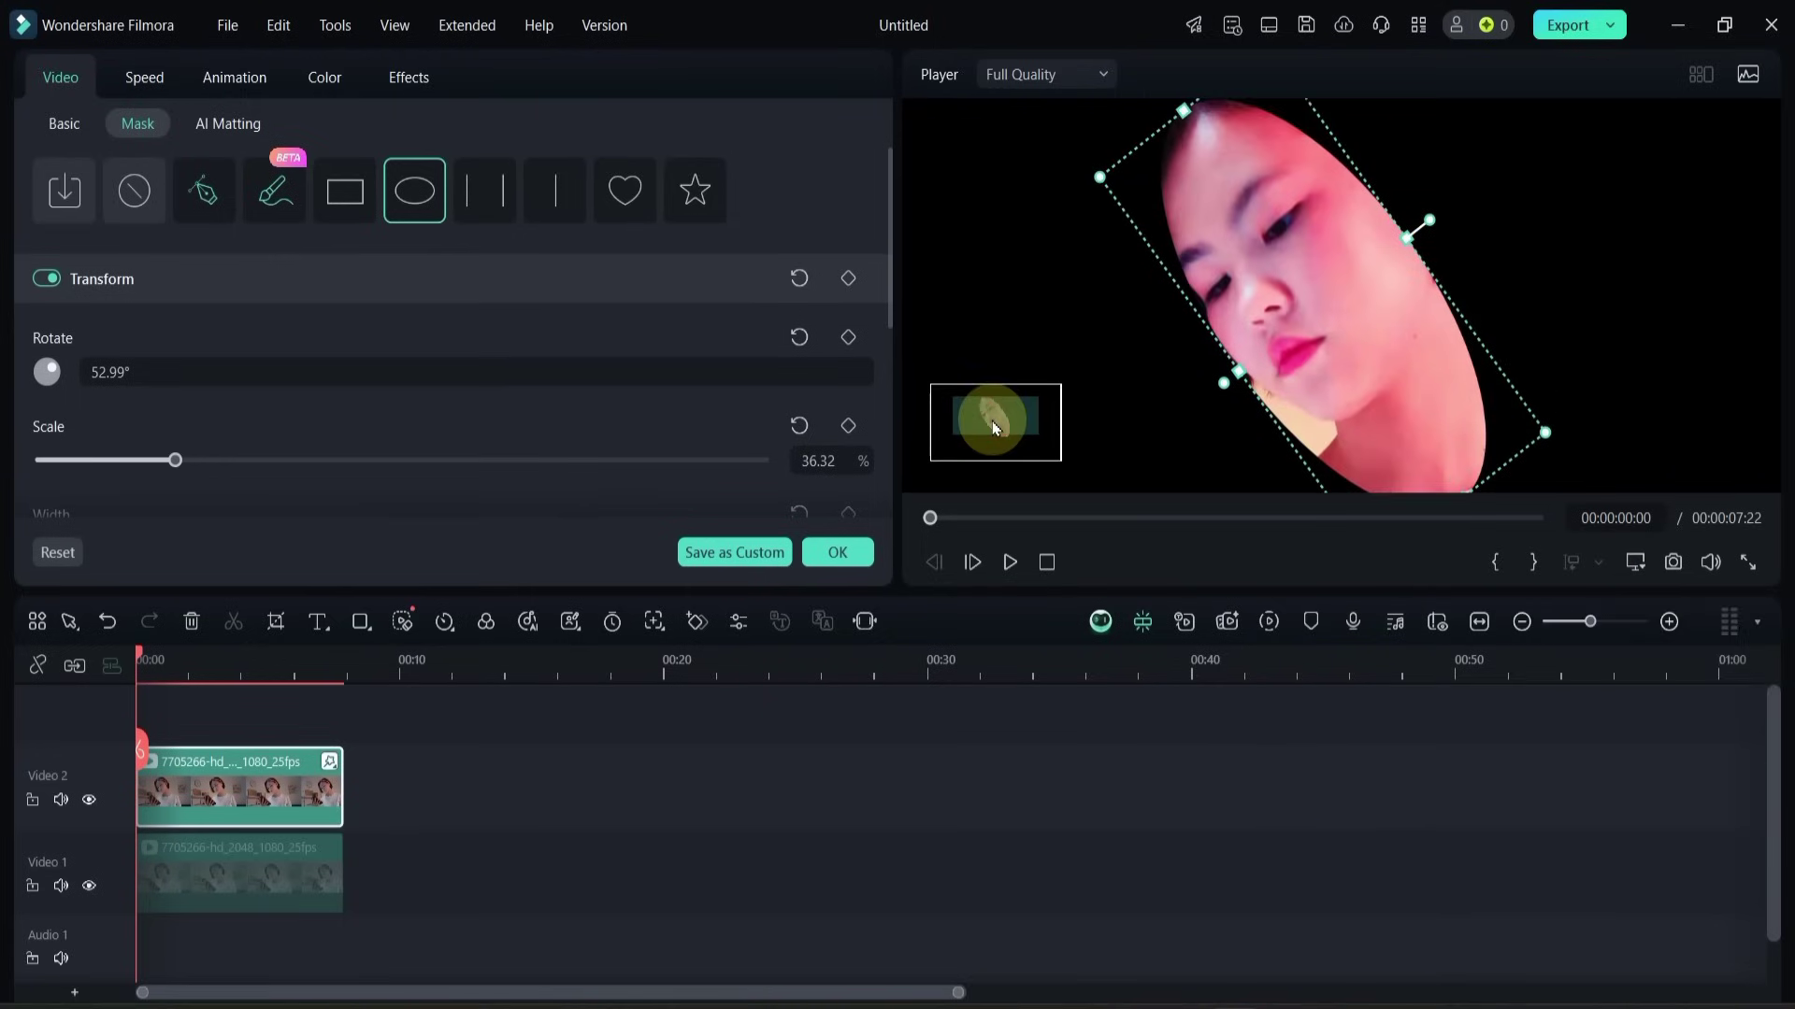
left_click(1629, 562)
mouse_move(1589, 697)
left_click(1354, 798)
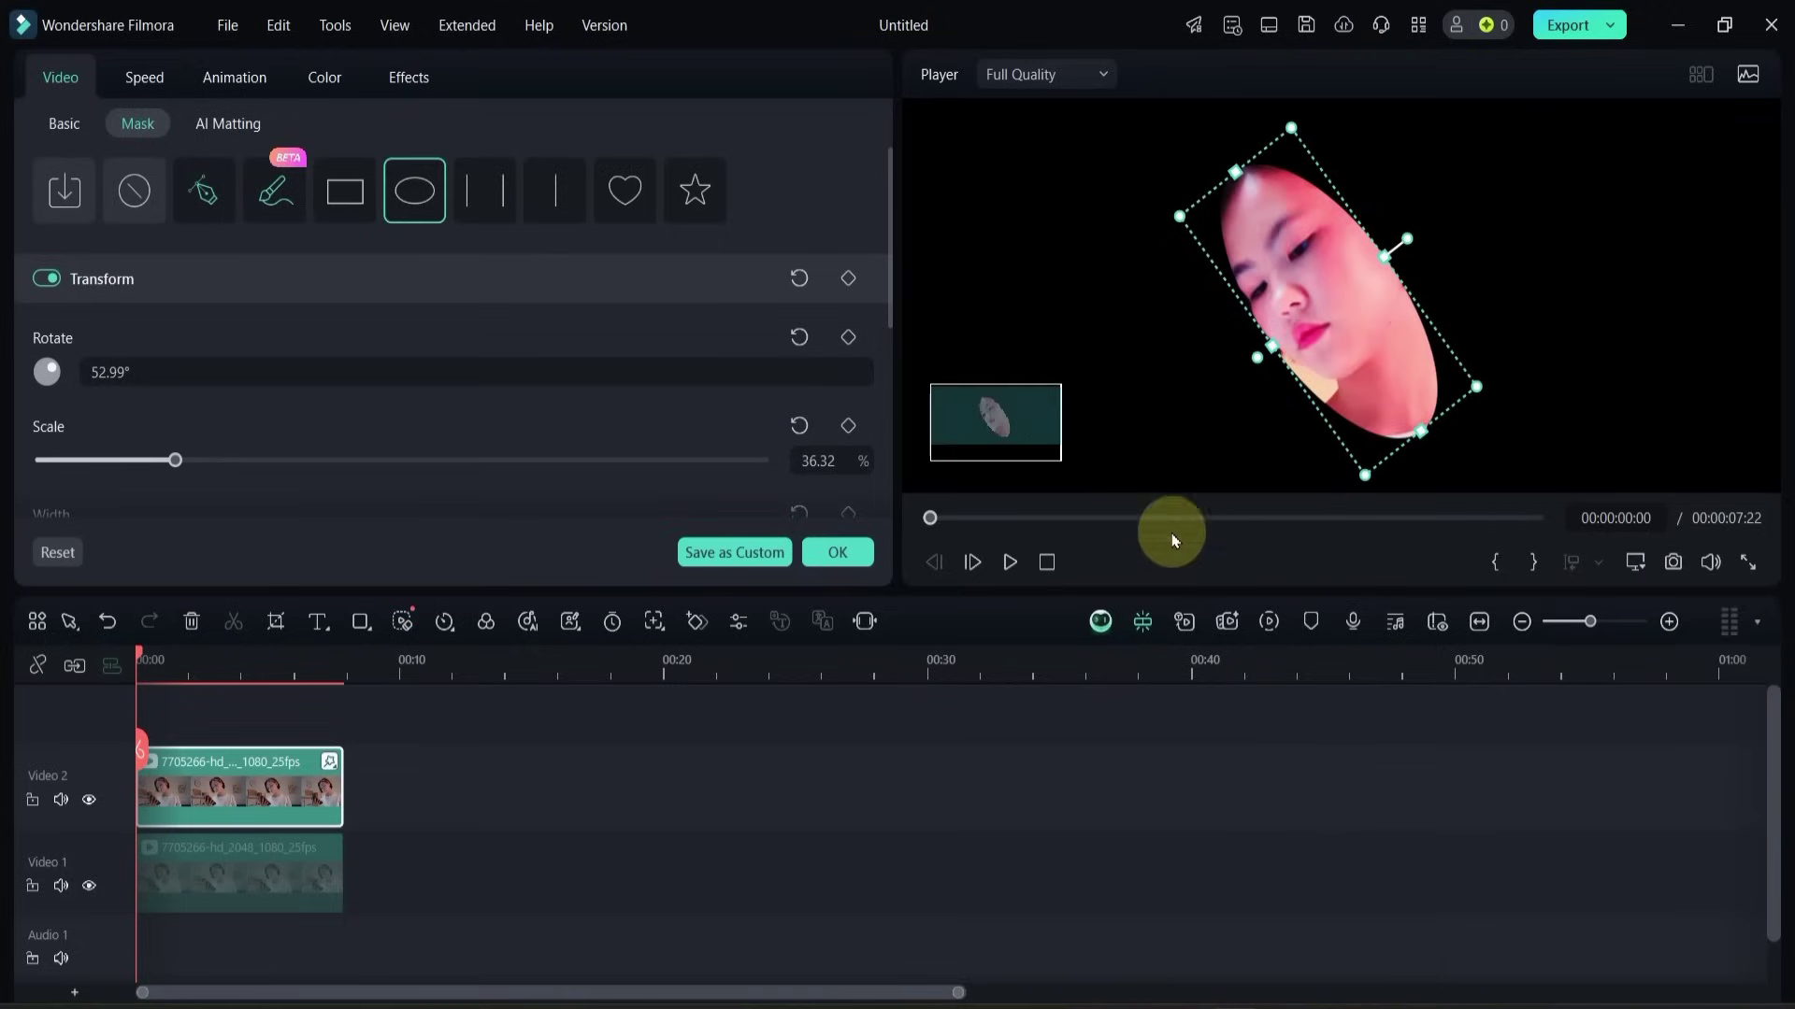
left_click_drag(985, 418, 985, 423)
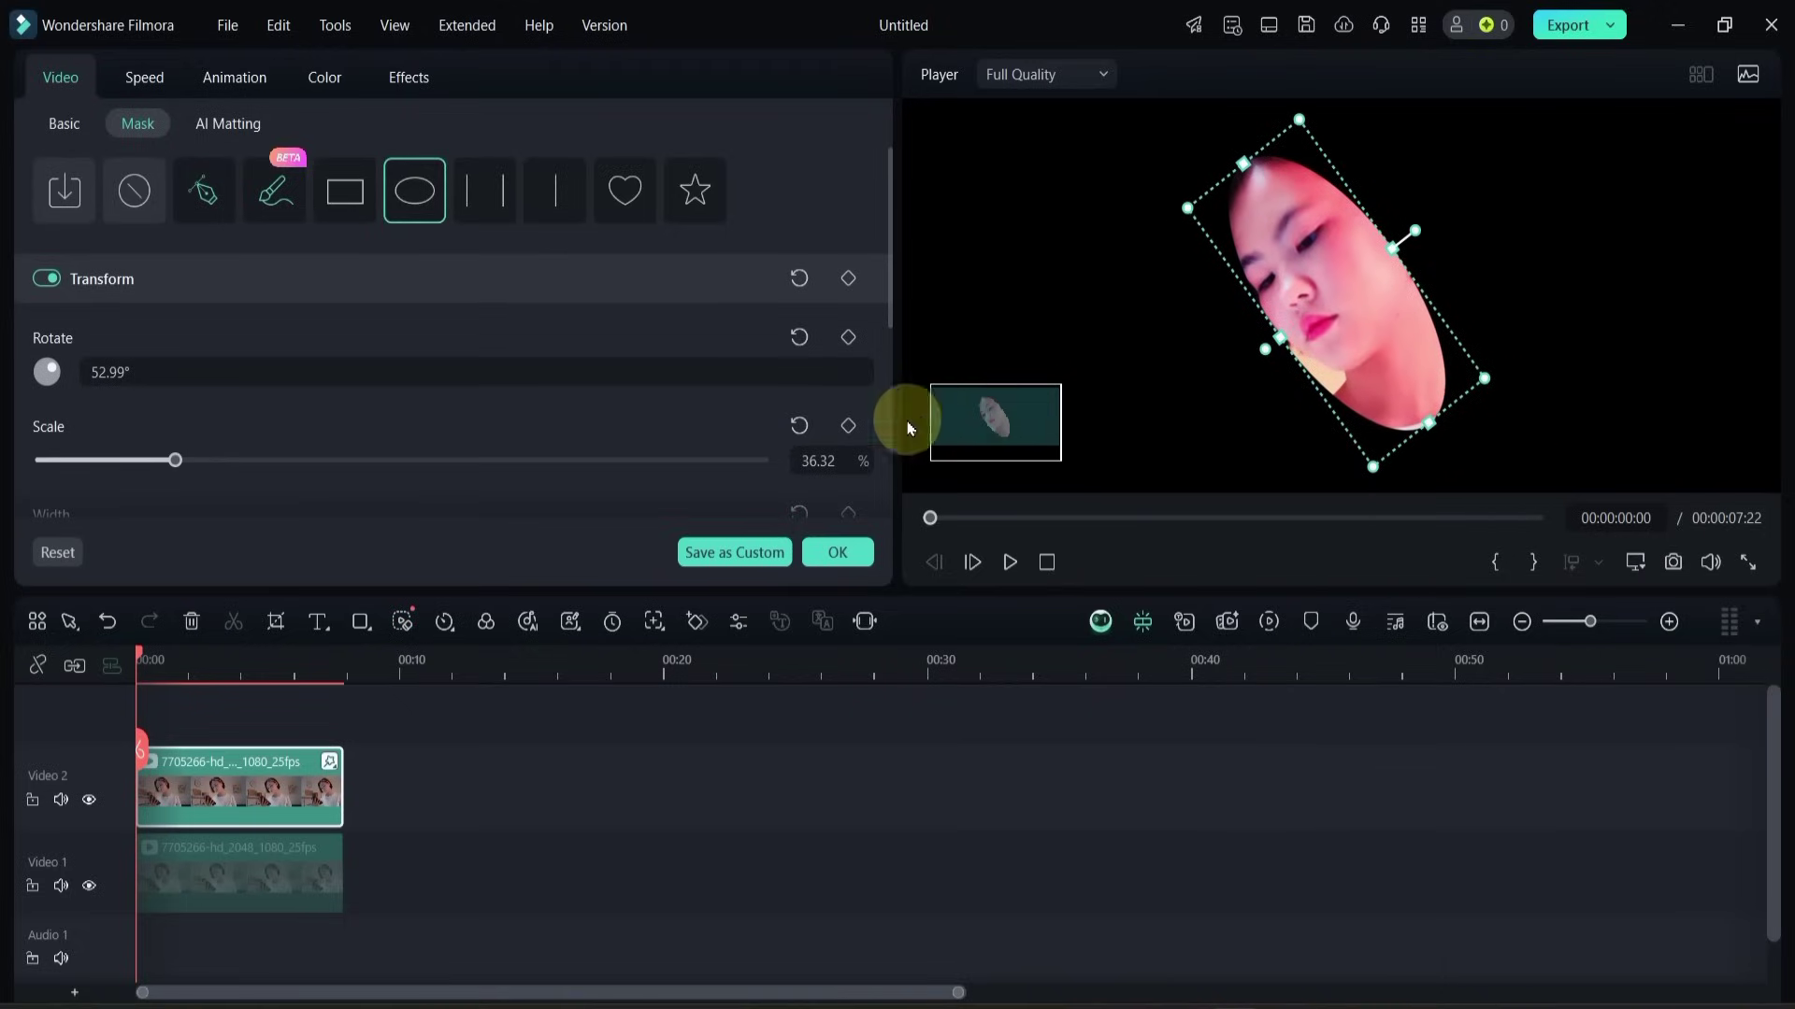
scroll(506, 402, "down", 3)
Step: Feather the oval mask edge to about 13.33% Blur Strength
scroll(507, 410, "down", 3)
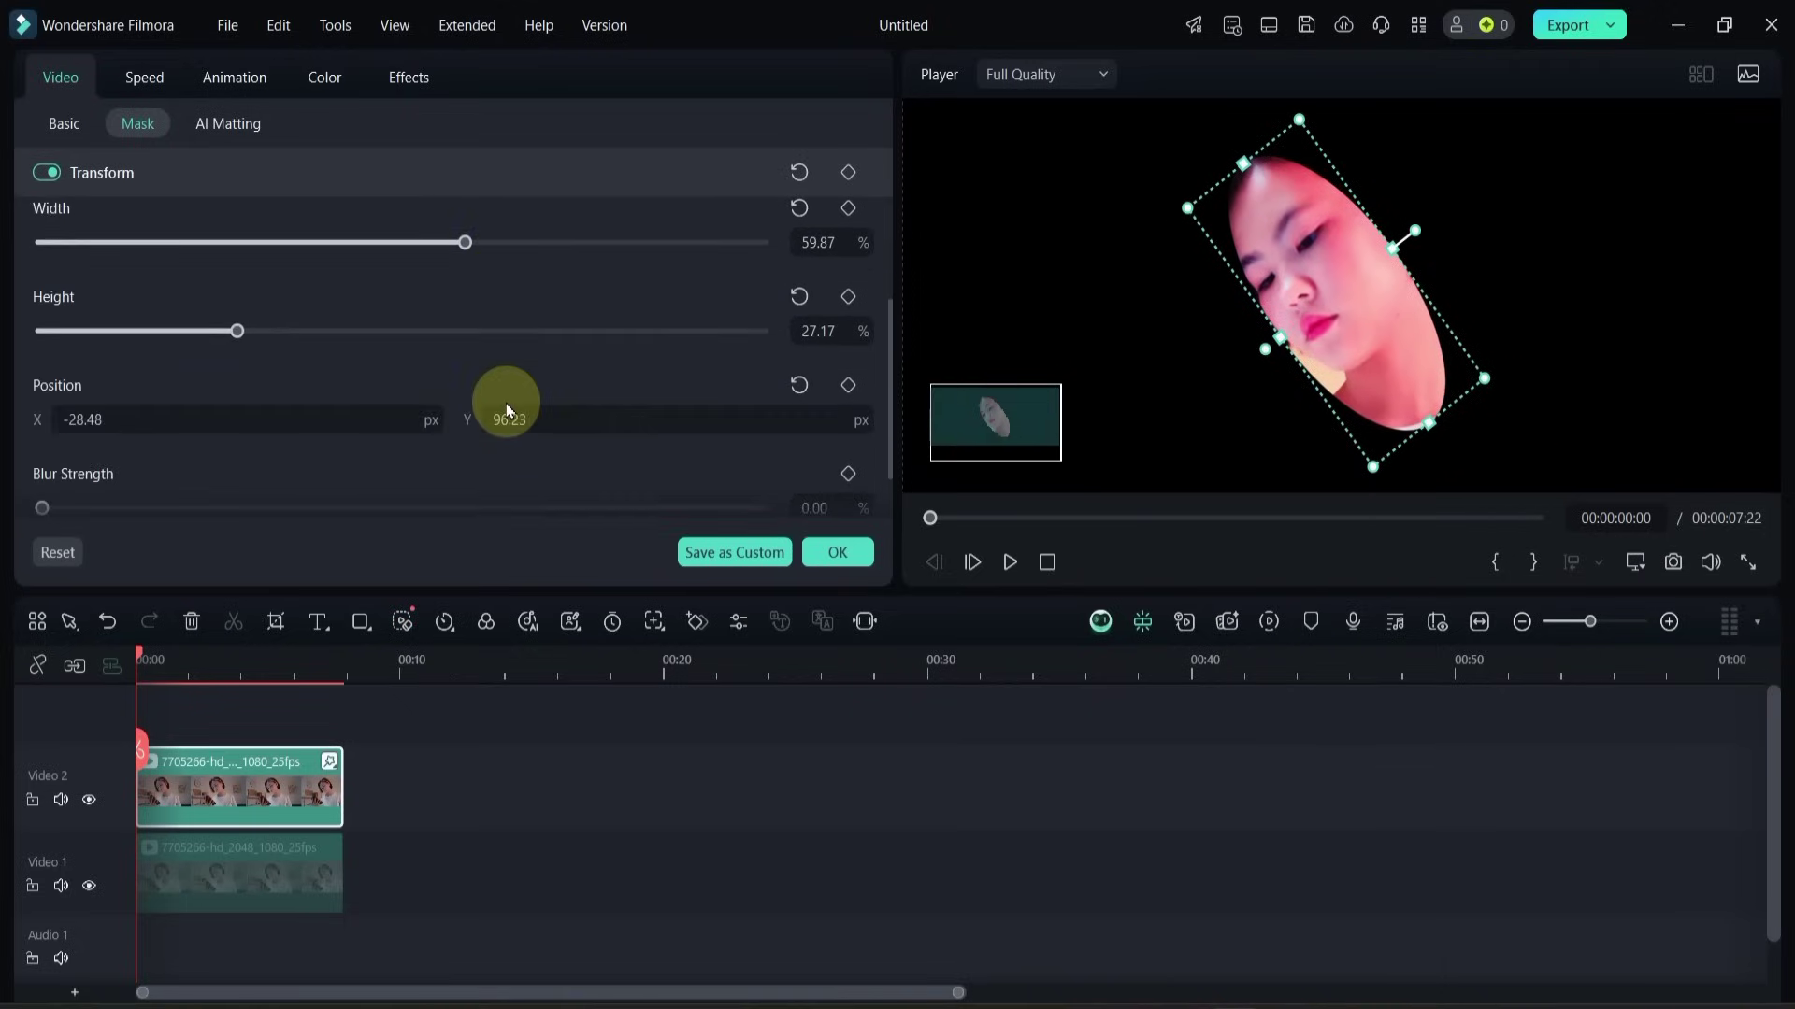
left_click_drag(43, 440, 79, 446)
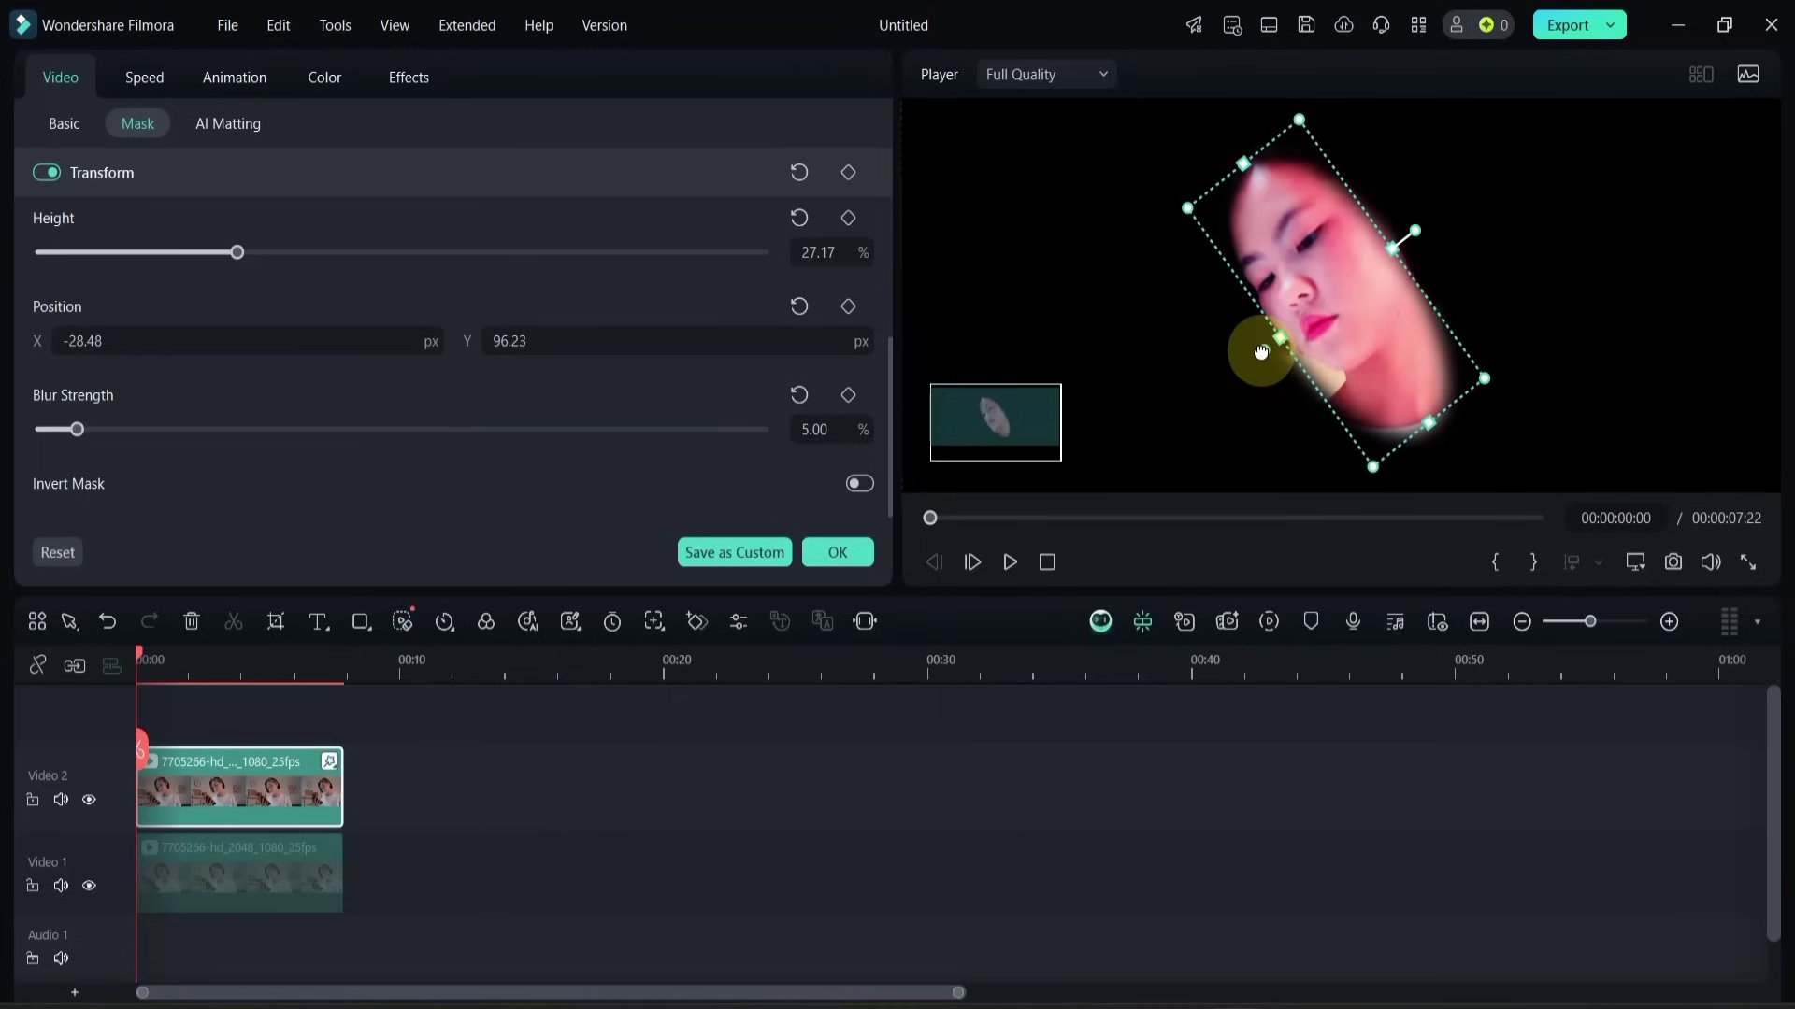
left_click_drag(1260, 352, 1261, 353)
Step: Narrow the mask in the player, reducing its Height to 22.52%
left_click_drag(1392, 251, 1382, 255)
left_click(1421, 415)
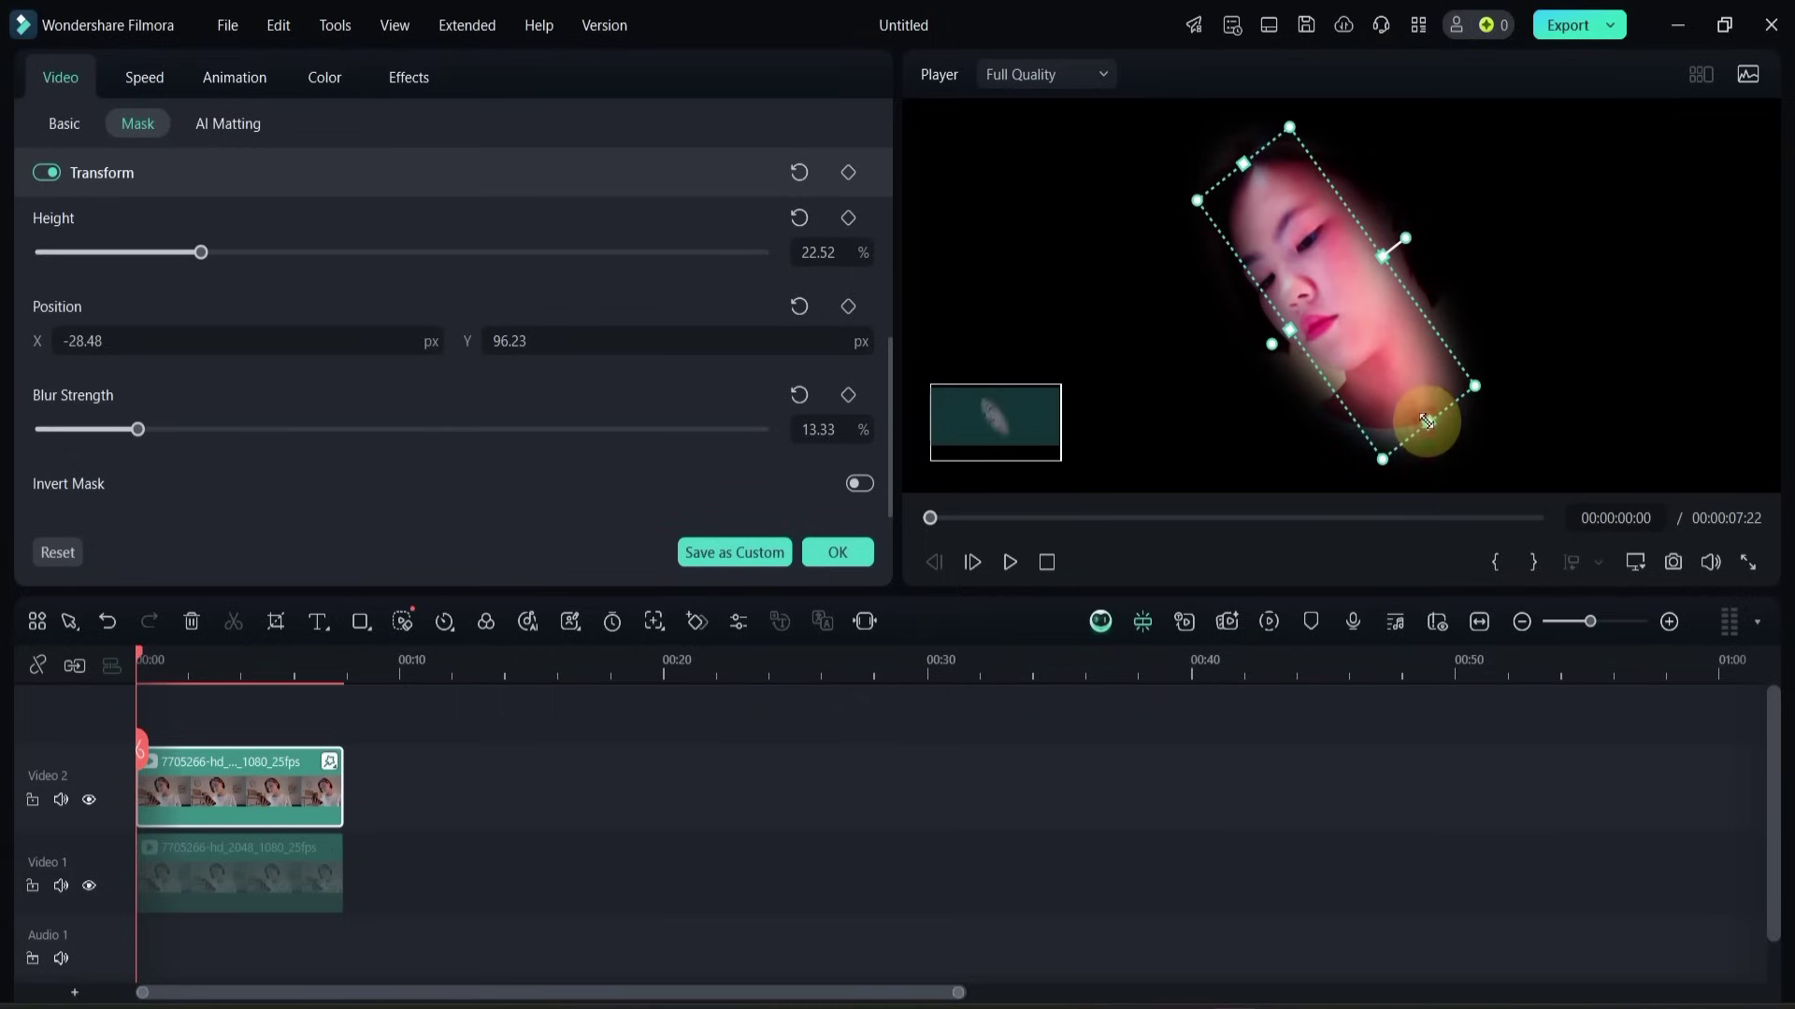
left_click_drag(1426, 421, 1378, 361)
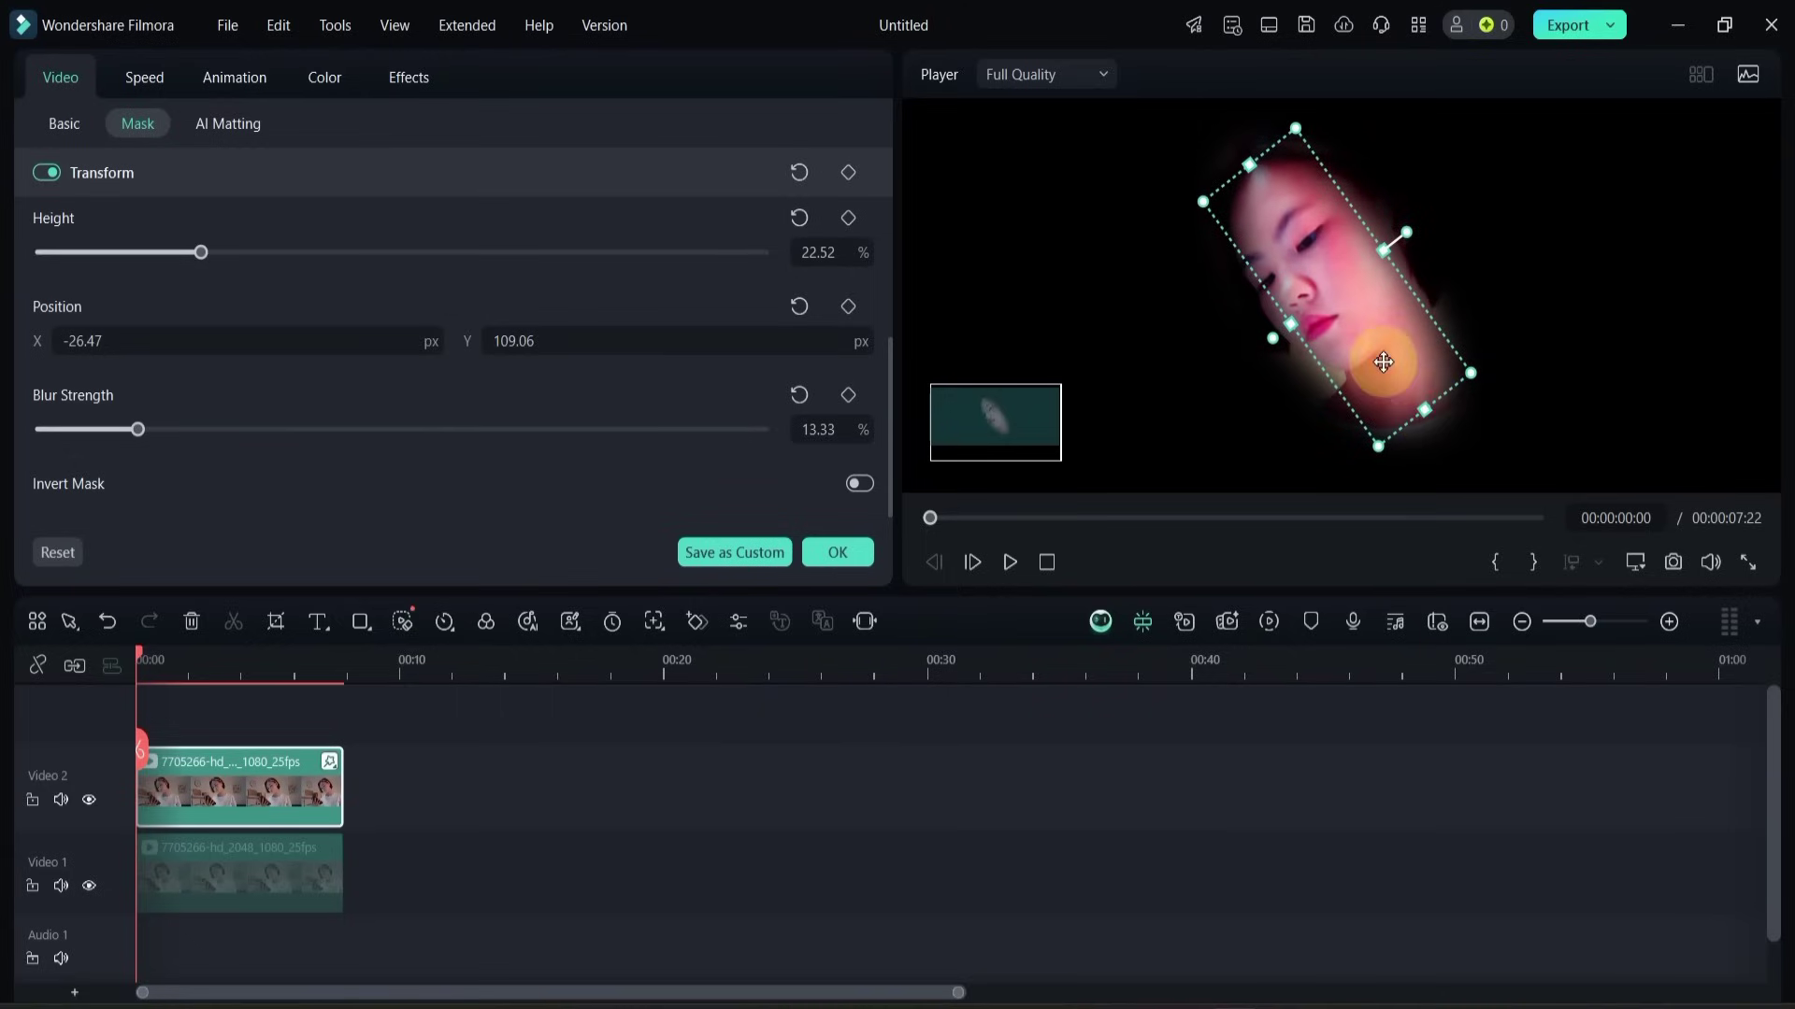
scroll(664, 434, "up", 1)
scroll(664, 440, "up", 1)
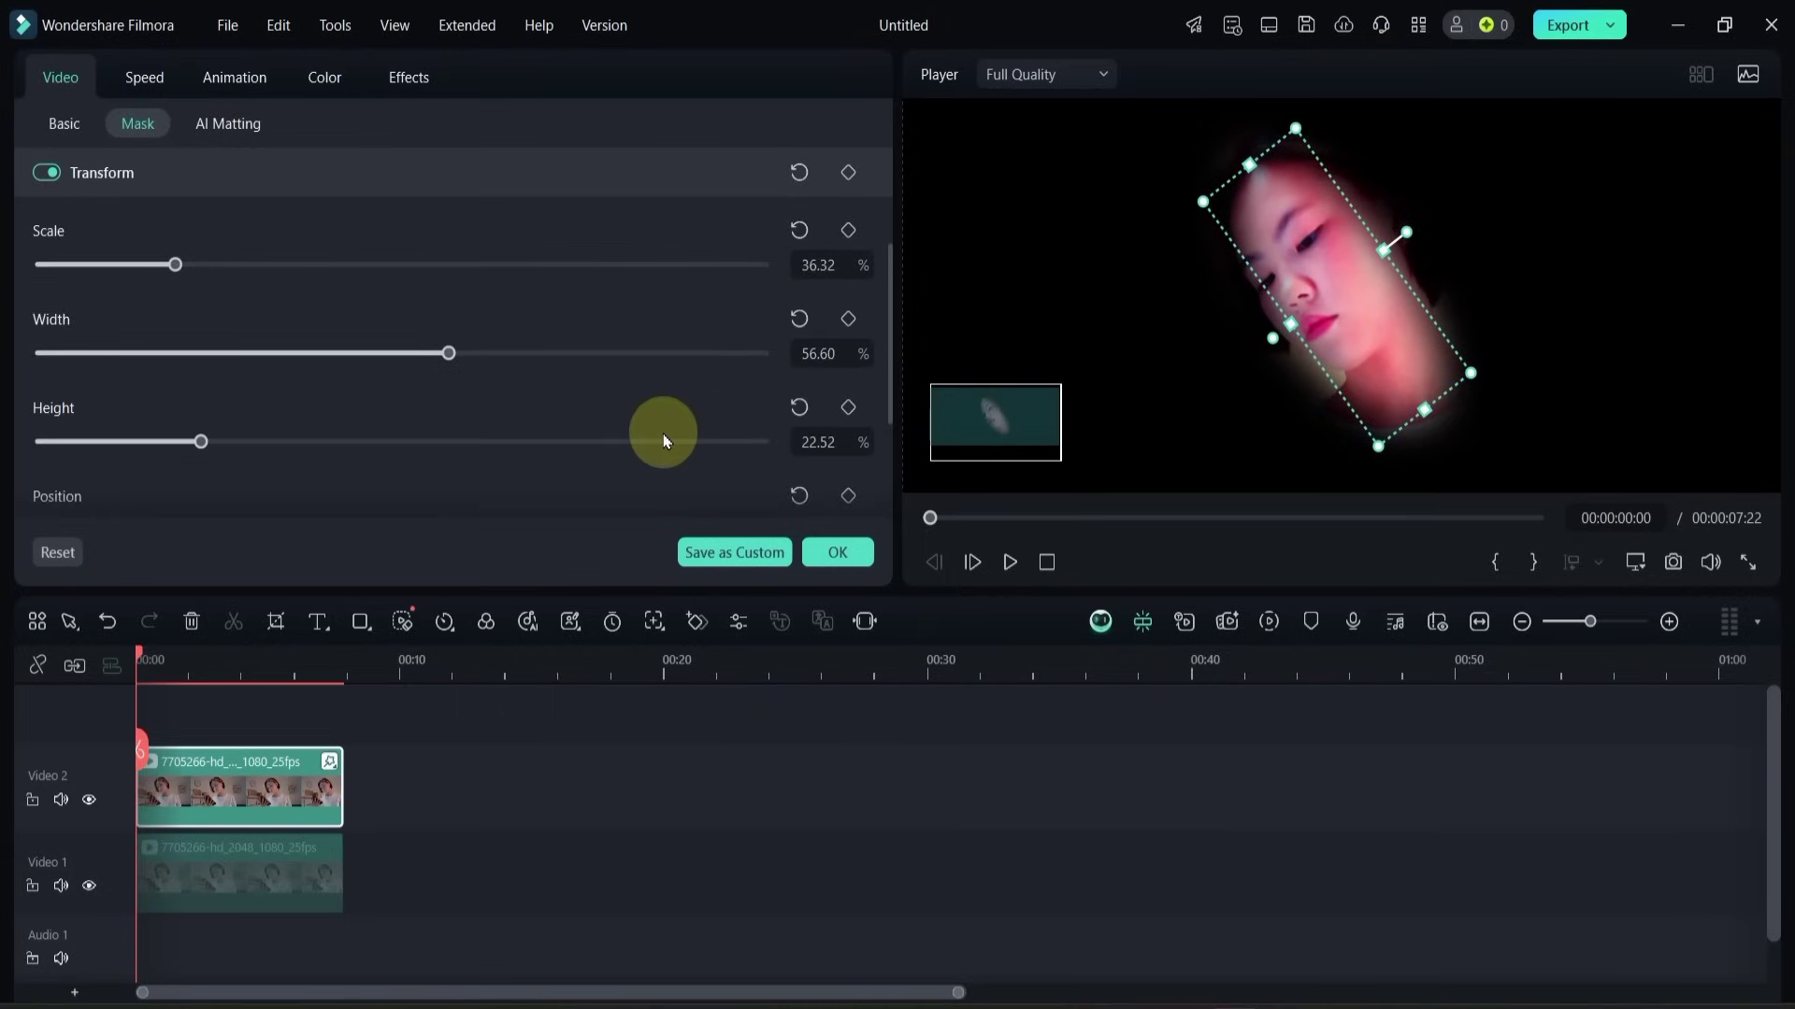
scroll(665, 439, "down", 1)
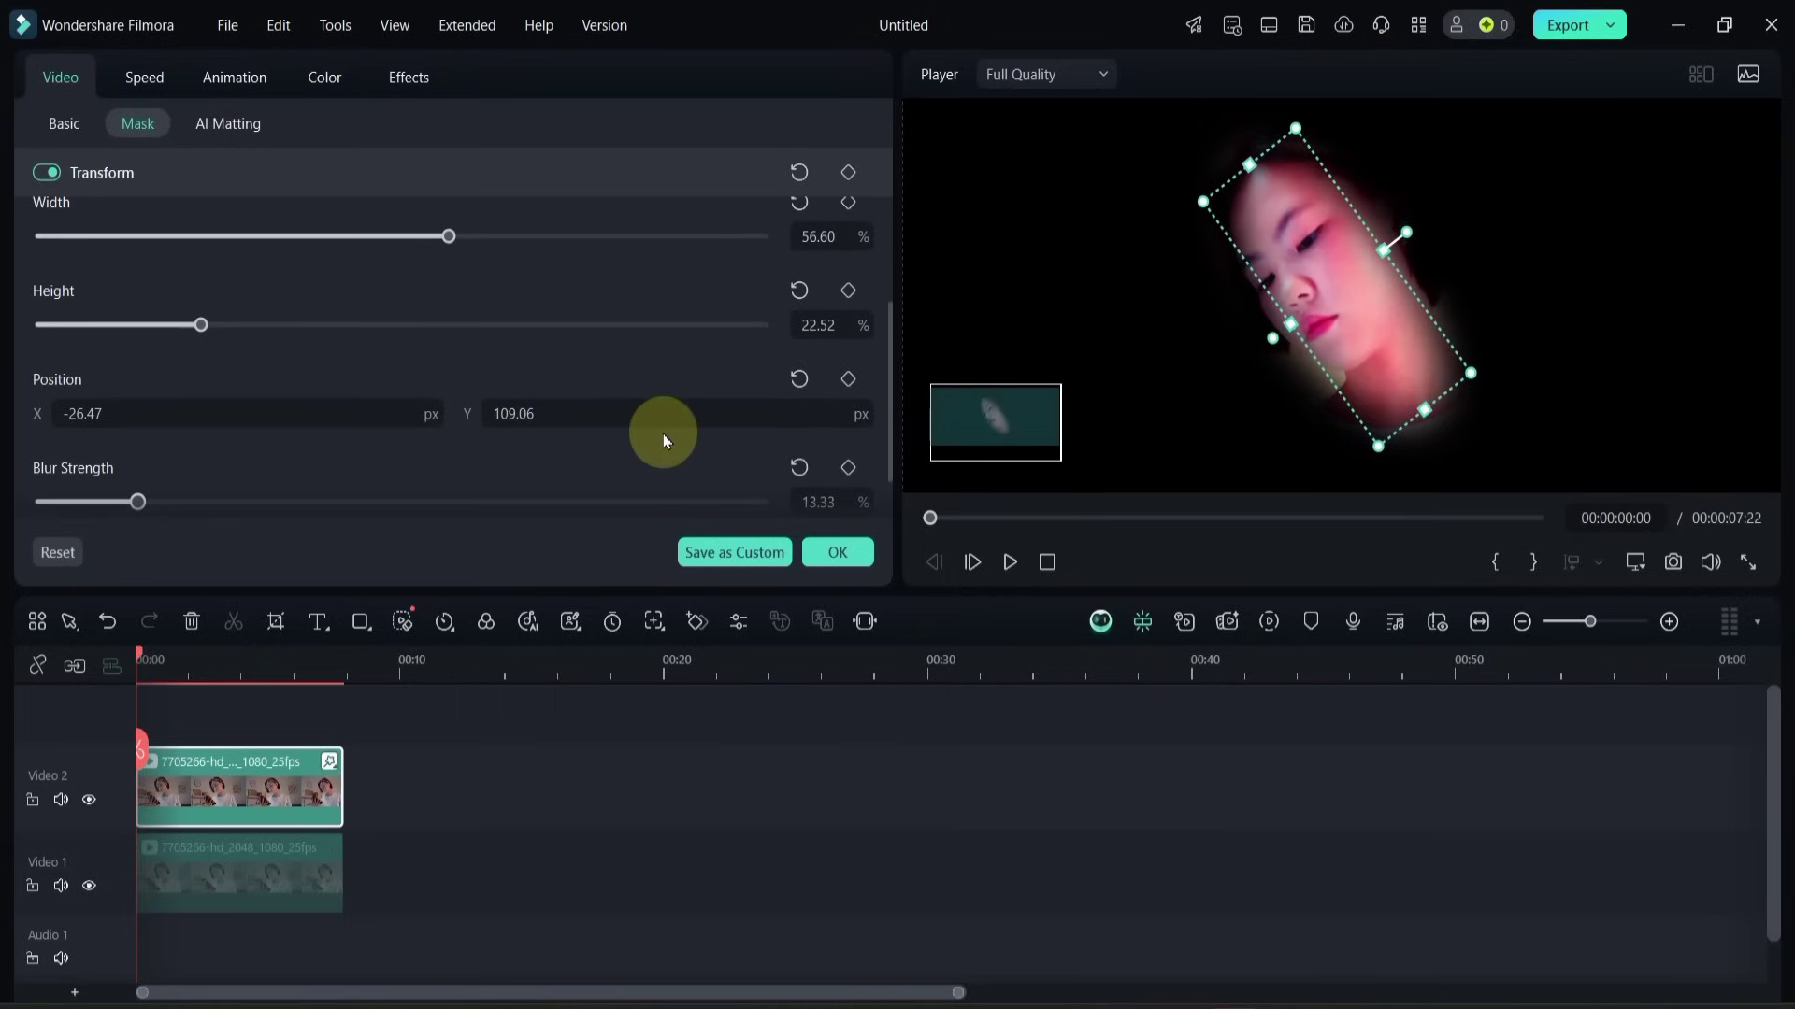
Step: Set starting mask keyframes at 00:00, then reposition the mask at about 1:18 and 3 seconds
left_click(850, 172)
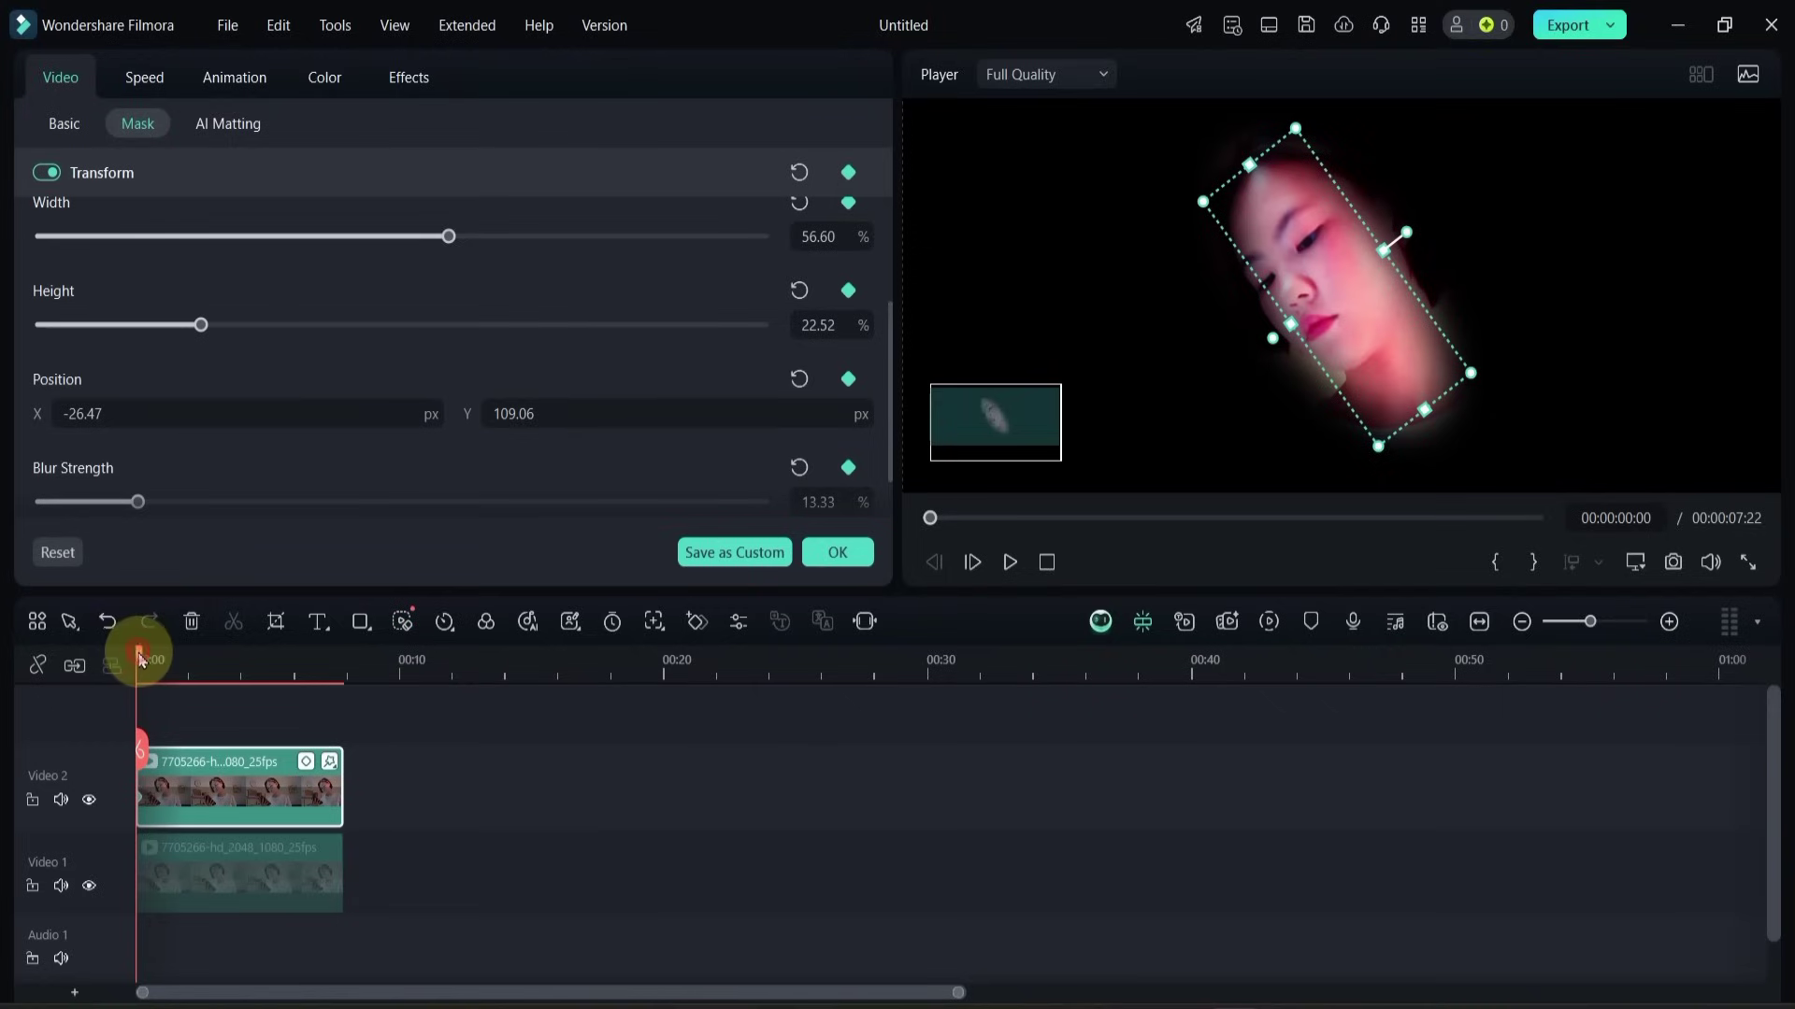
left_click_drag(140, 659, 180, 659)
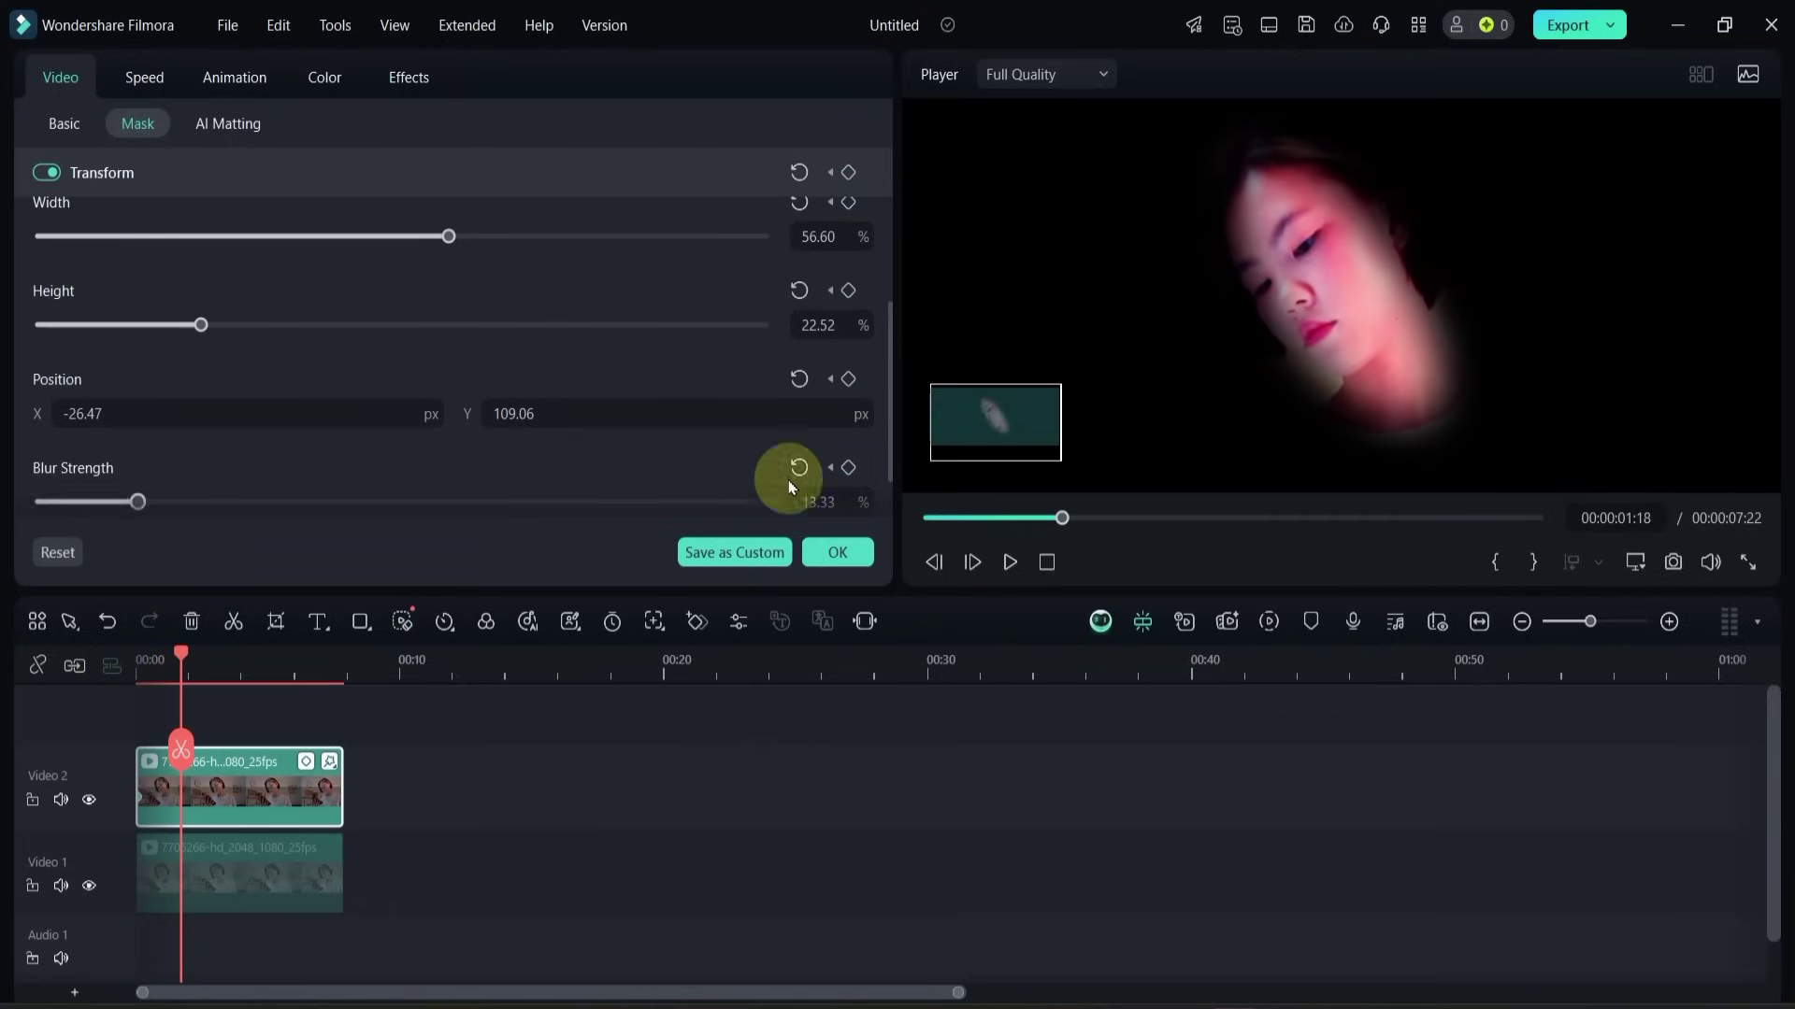
left_click_drag(1344, 327, 1340, 325)
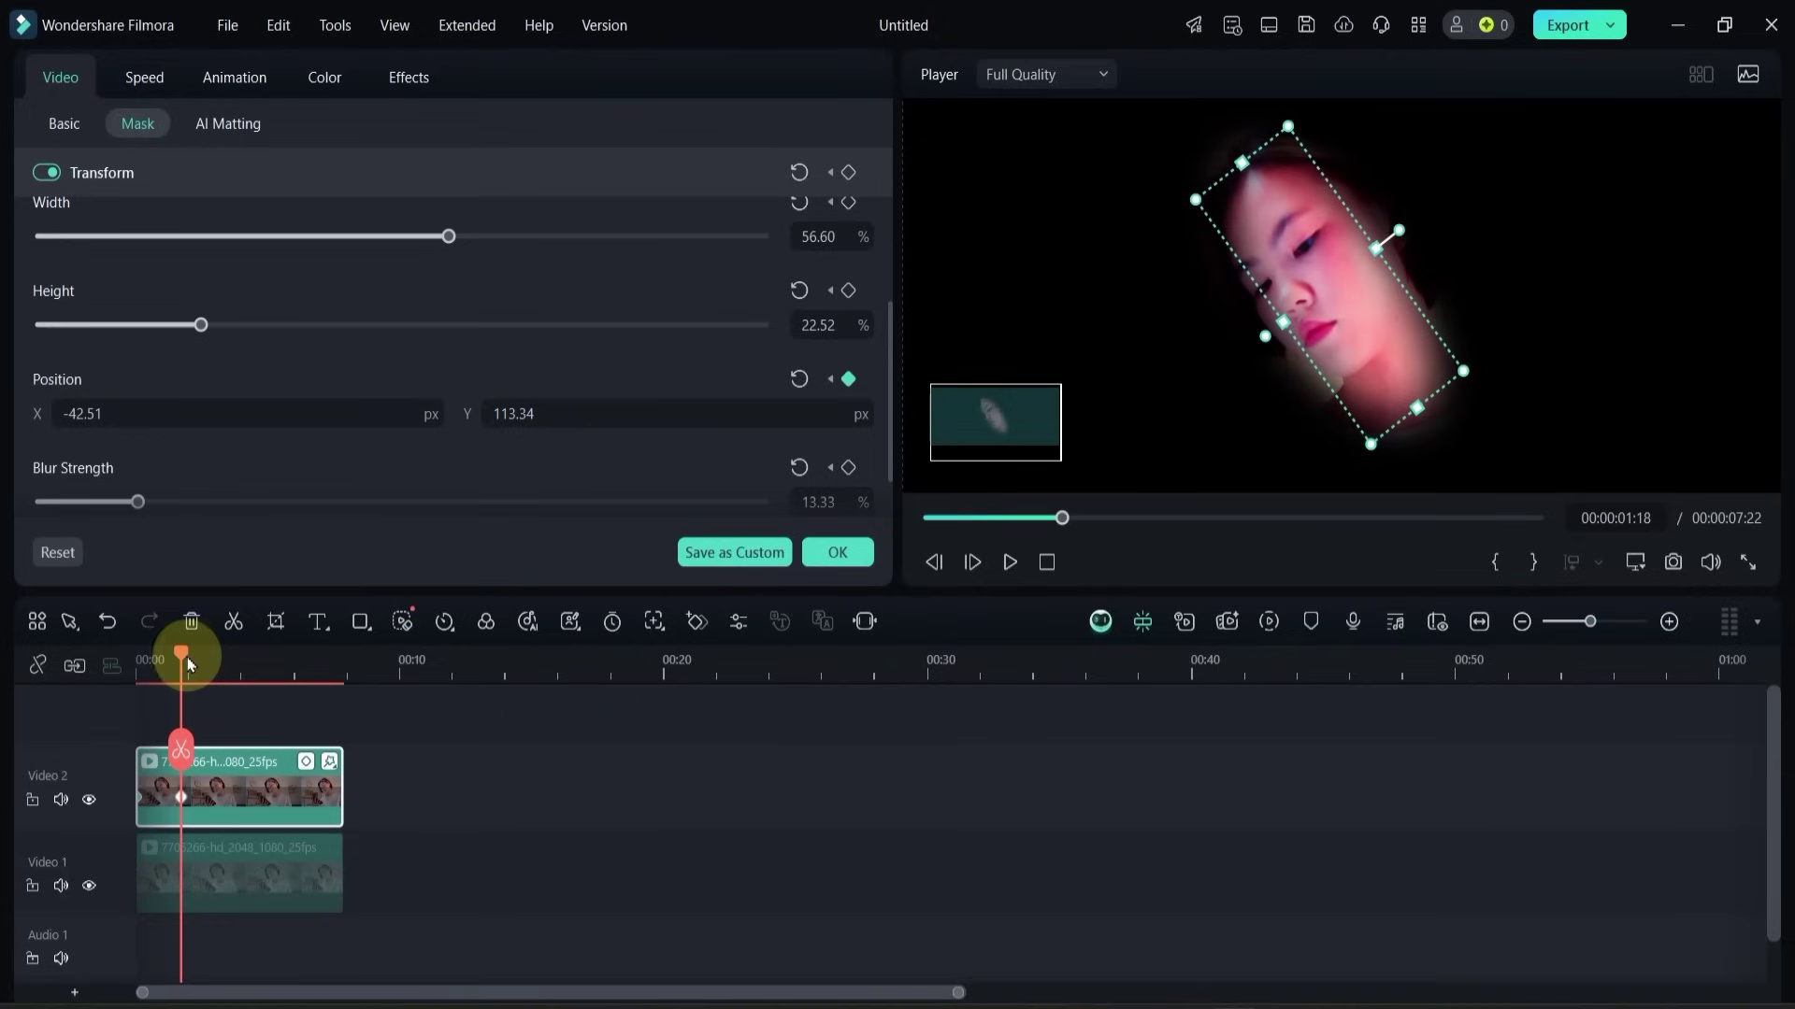
left_click_drag(187, 664, 227, 666)
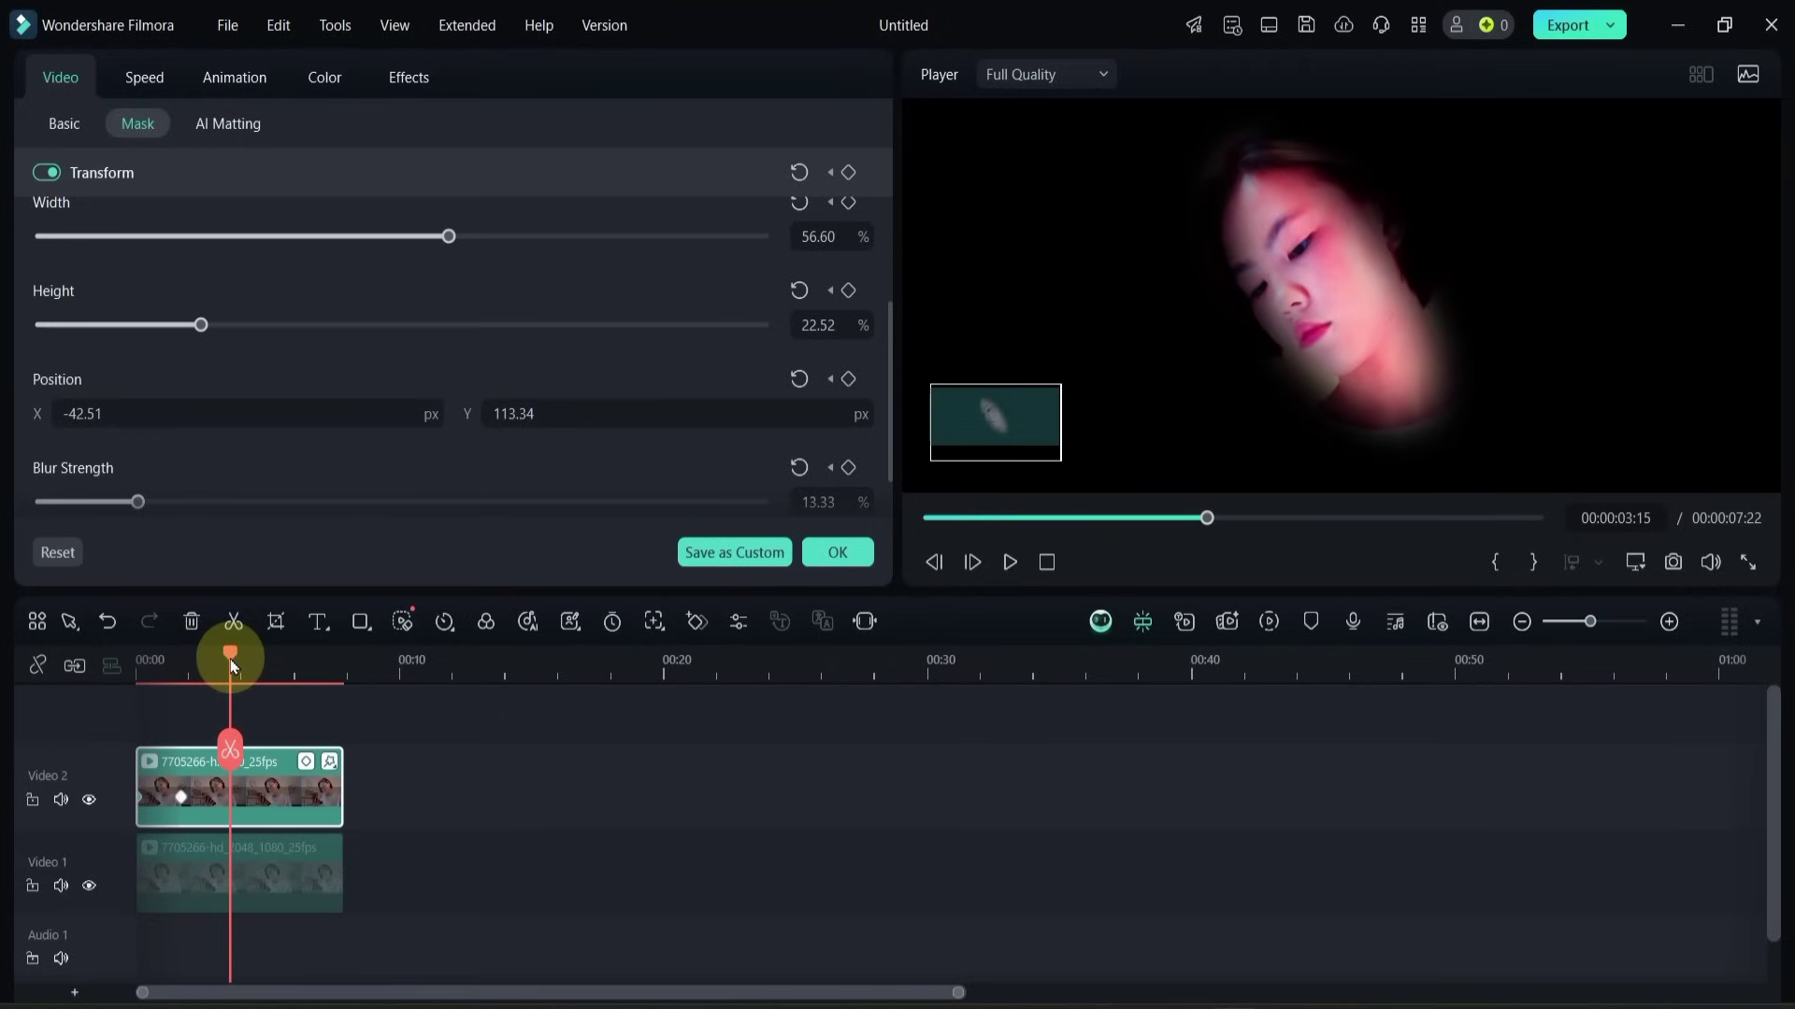
left_click(1383, 396)
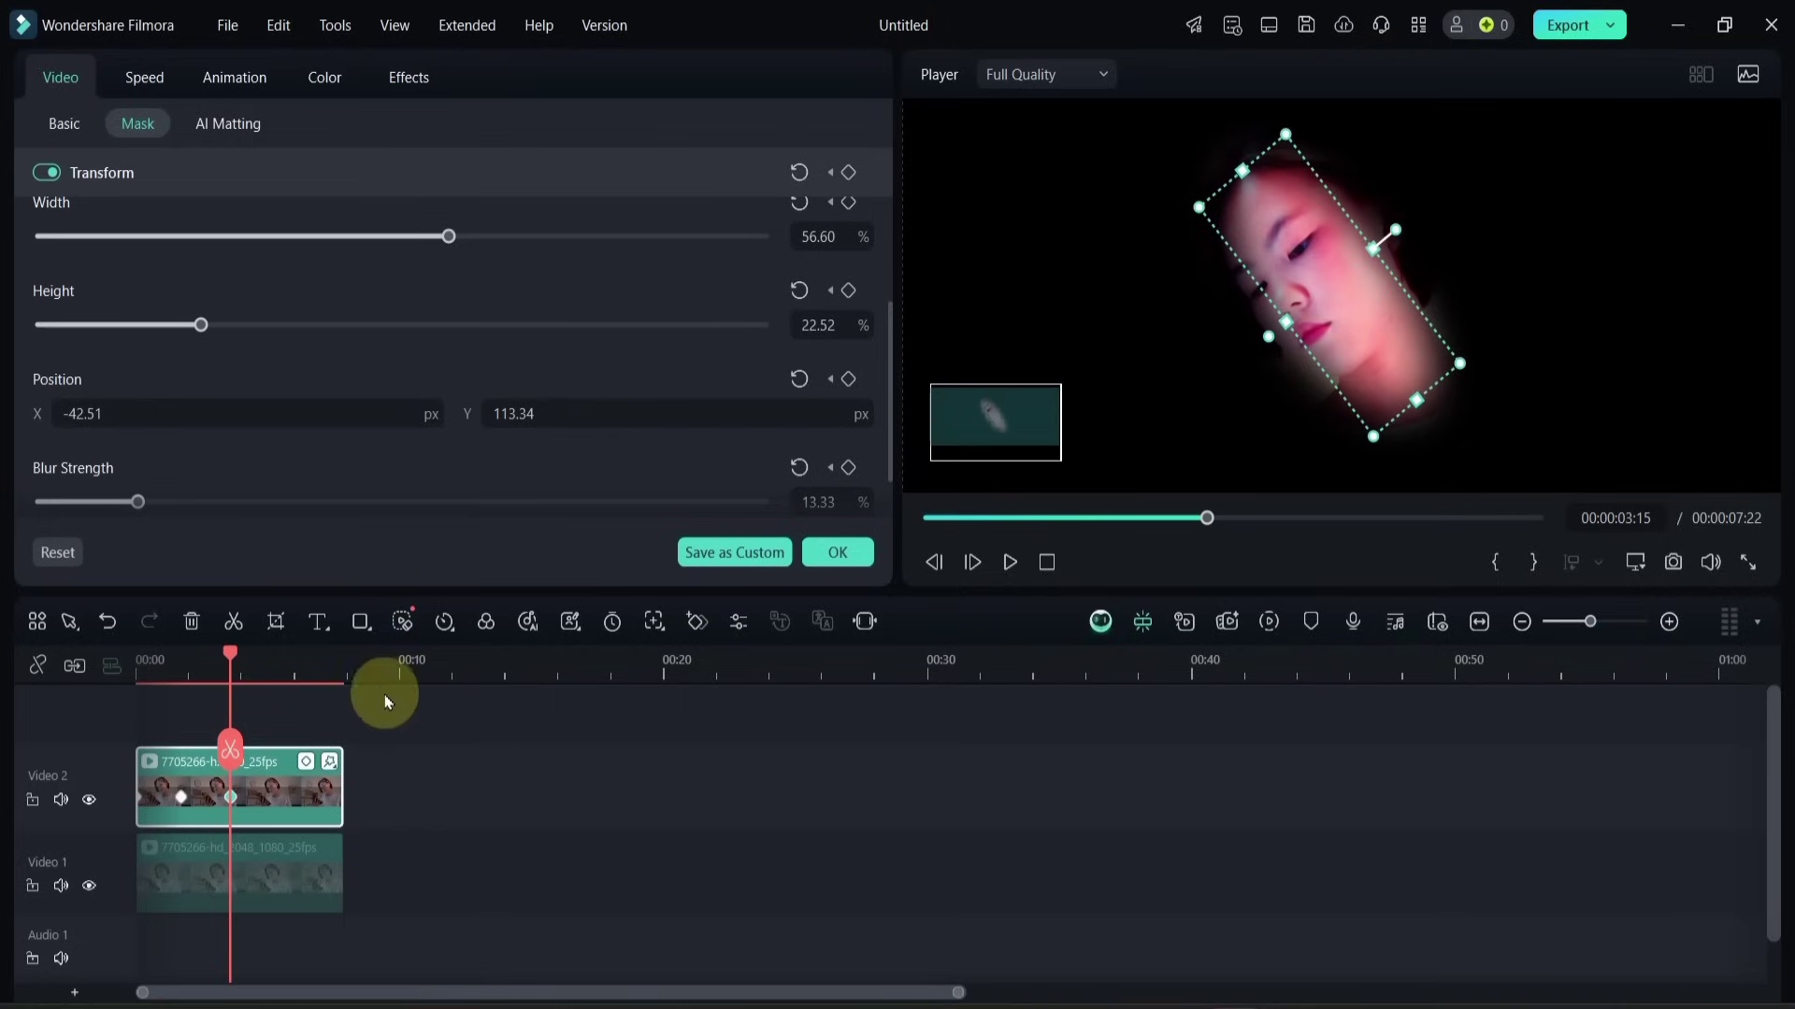
left_click_drag(233, 657, 278, 654)
left_click(1349, 282)
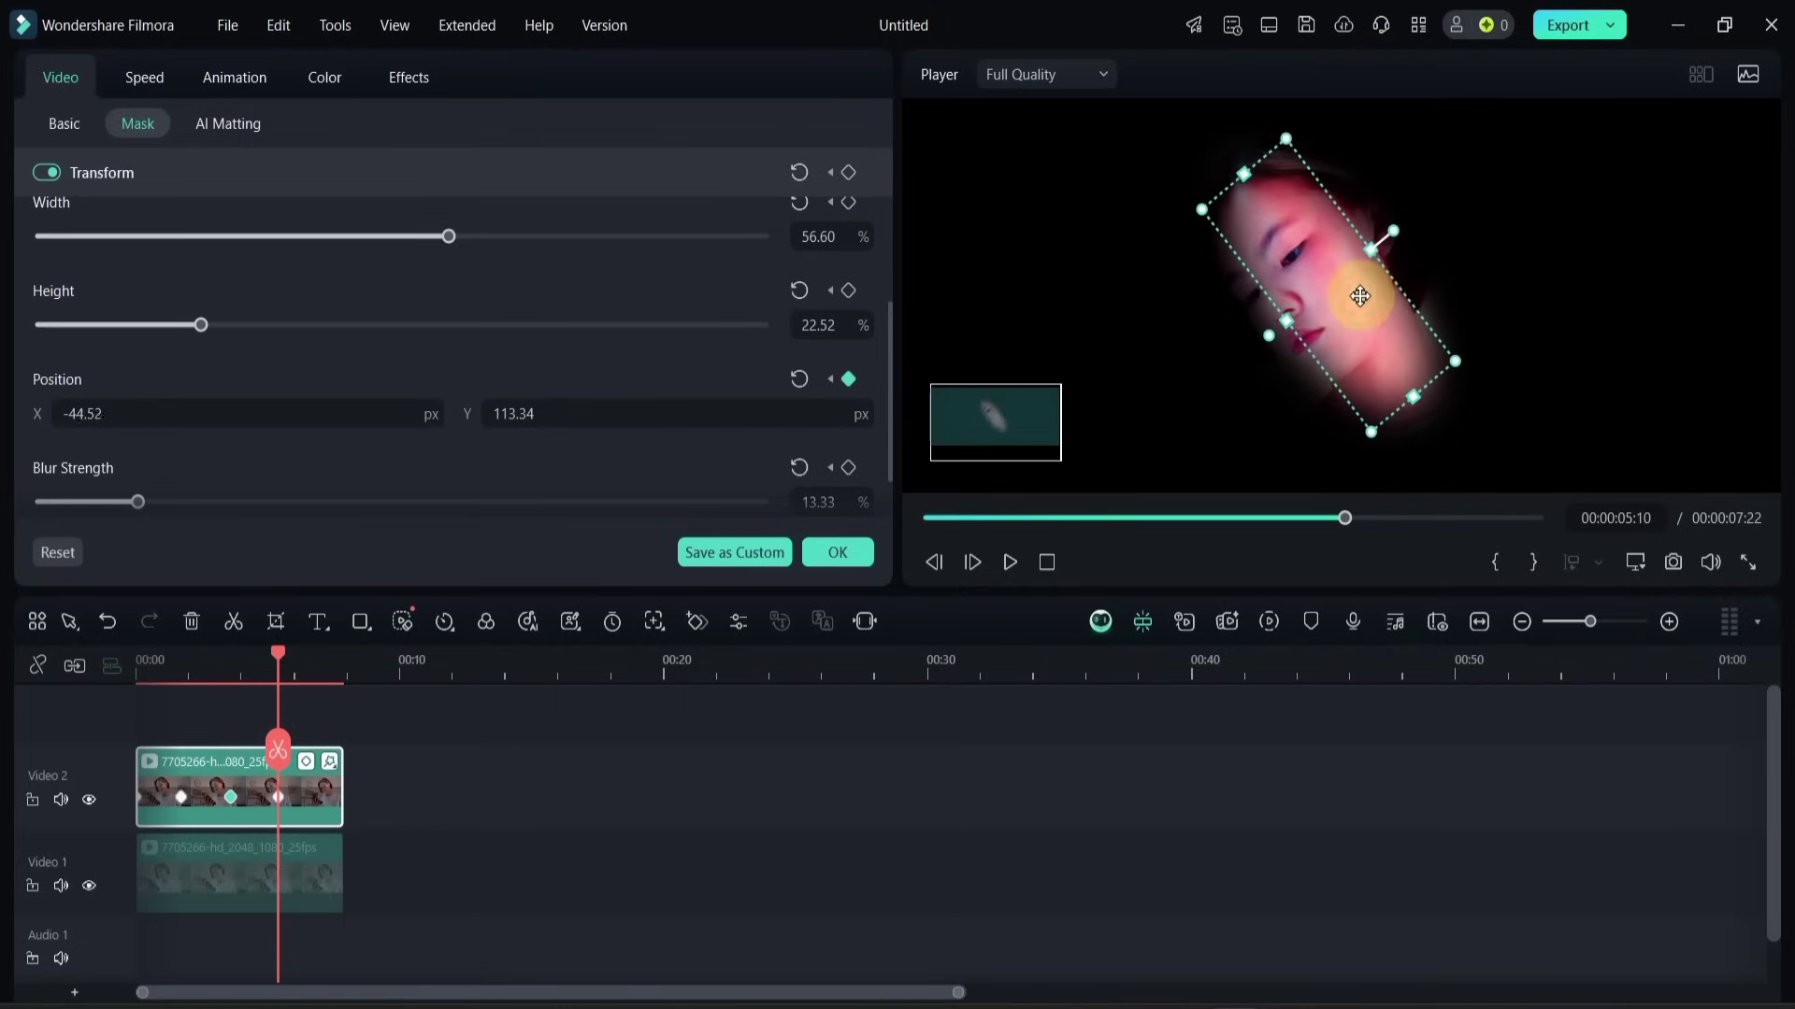
Step: Add further mask position keyframes from about 5 seconds to the clip's end, tracking her face
mouse_move(274, 653)
left_mouse_down()
mouse_move(230, 655)
mouse_move(259, 677)
mouse_move(256, 647)
mouse_move(300, 654)
left_mouse_up()
left_click_drag(1405, 347, 1388, 347)
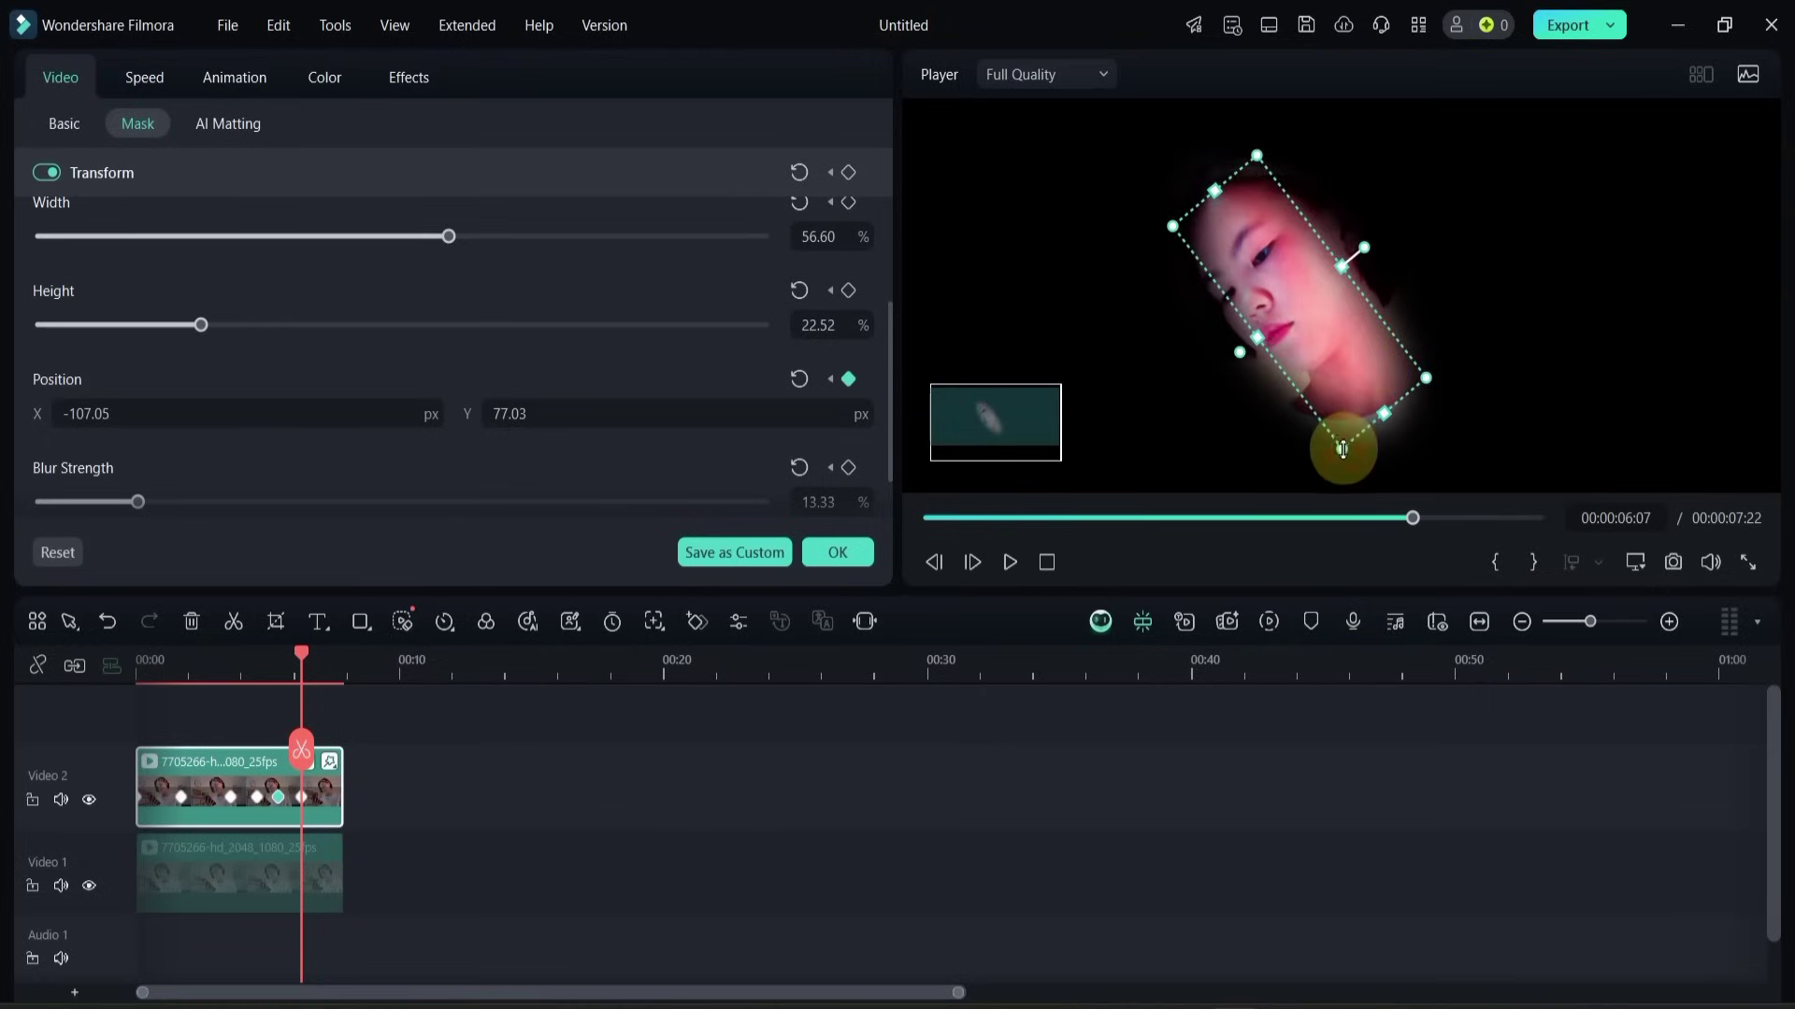
mouse_move(300, 654)
left_mouse_down()
mouse_move(284, 653)
mouse_move(326, 674)
left_mouse_up()
left_click(1326, 341)
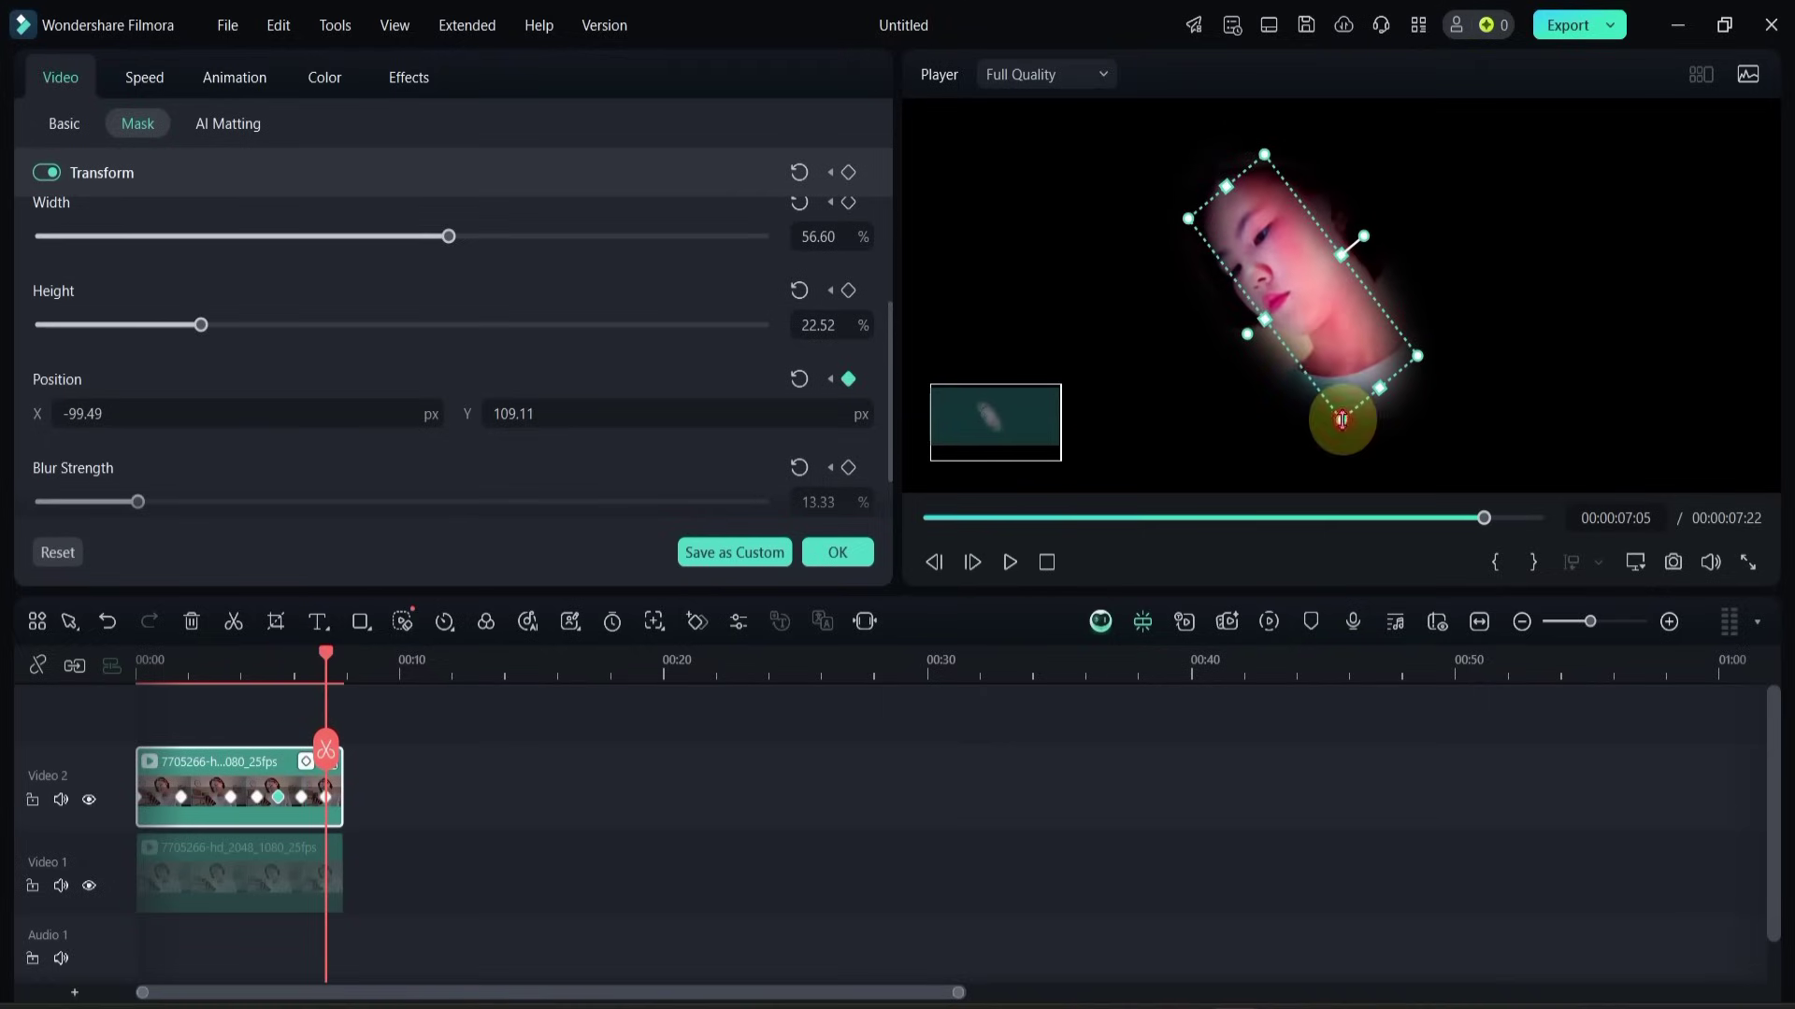
left_click_drag(1347, 332, 1345, 332)
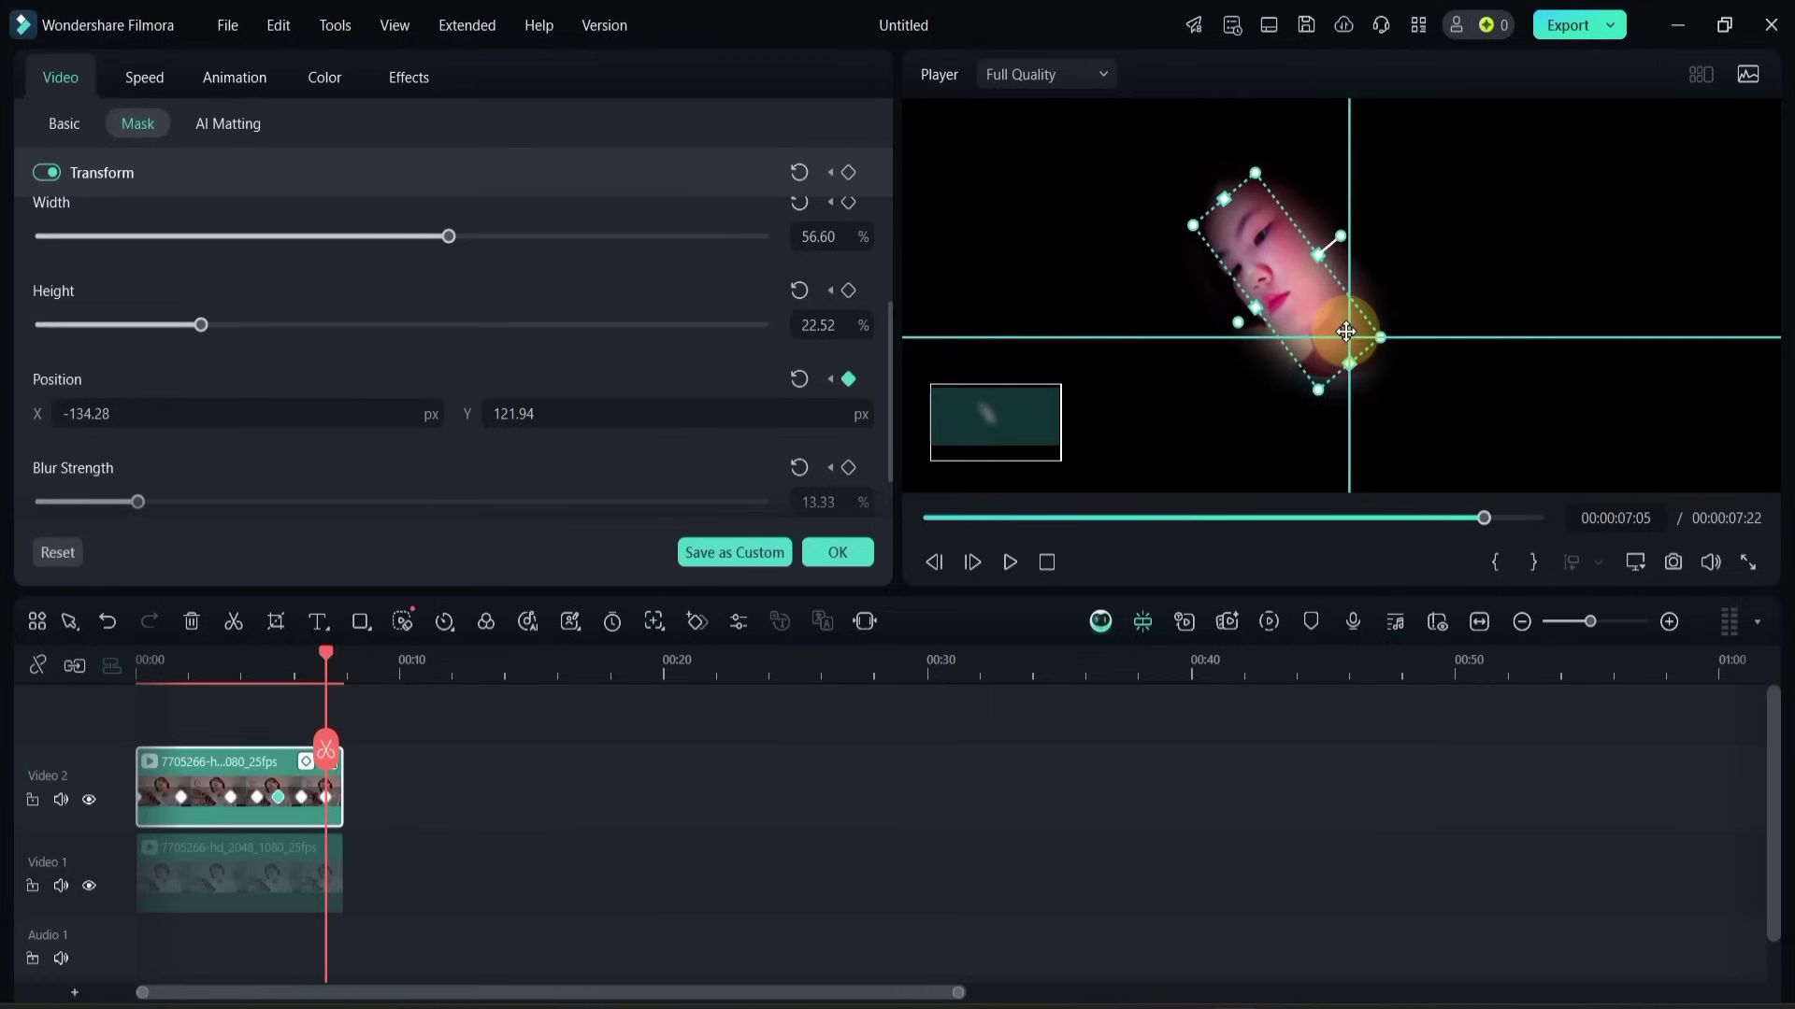
left_click_drag(1339, 233, 1258, 208)
left_click_drag(325, 654, 341, 645)
left_click_drag(1287, 252, 1292, 263)
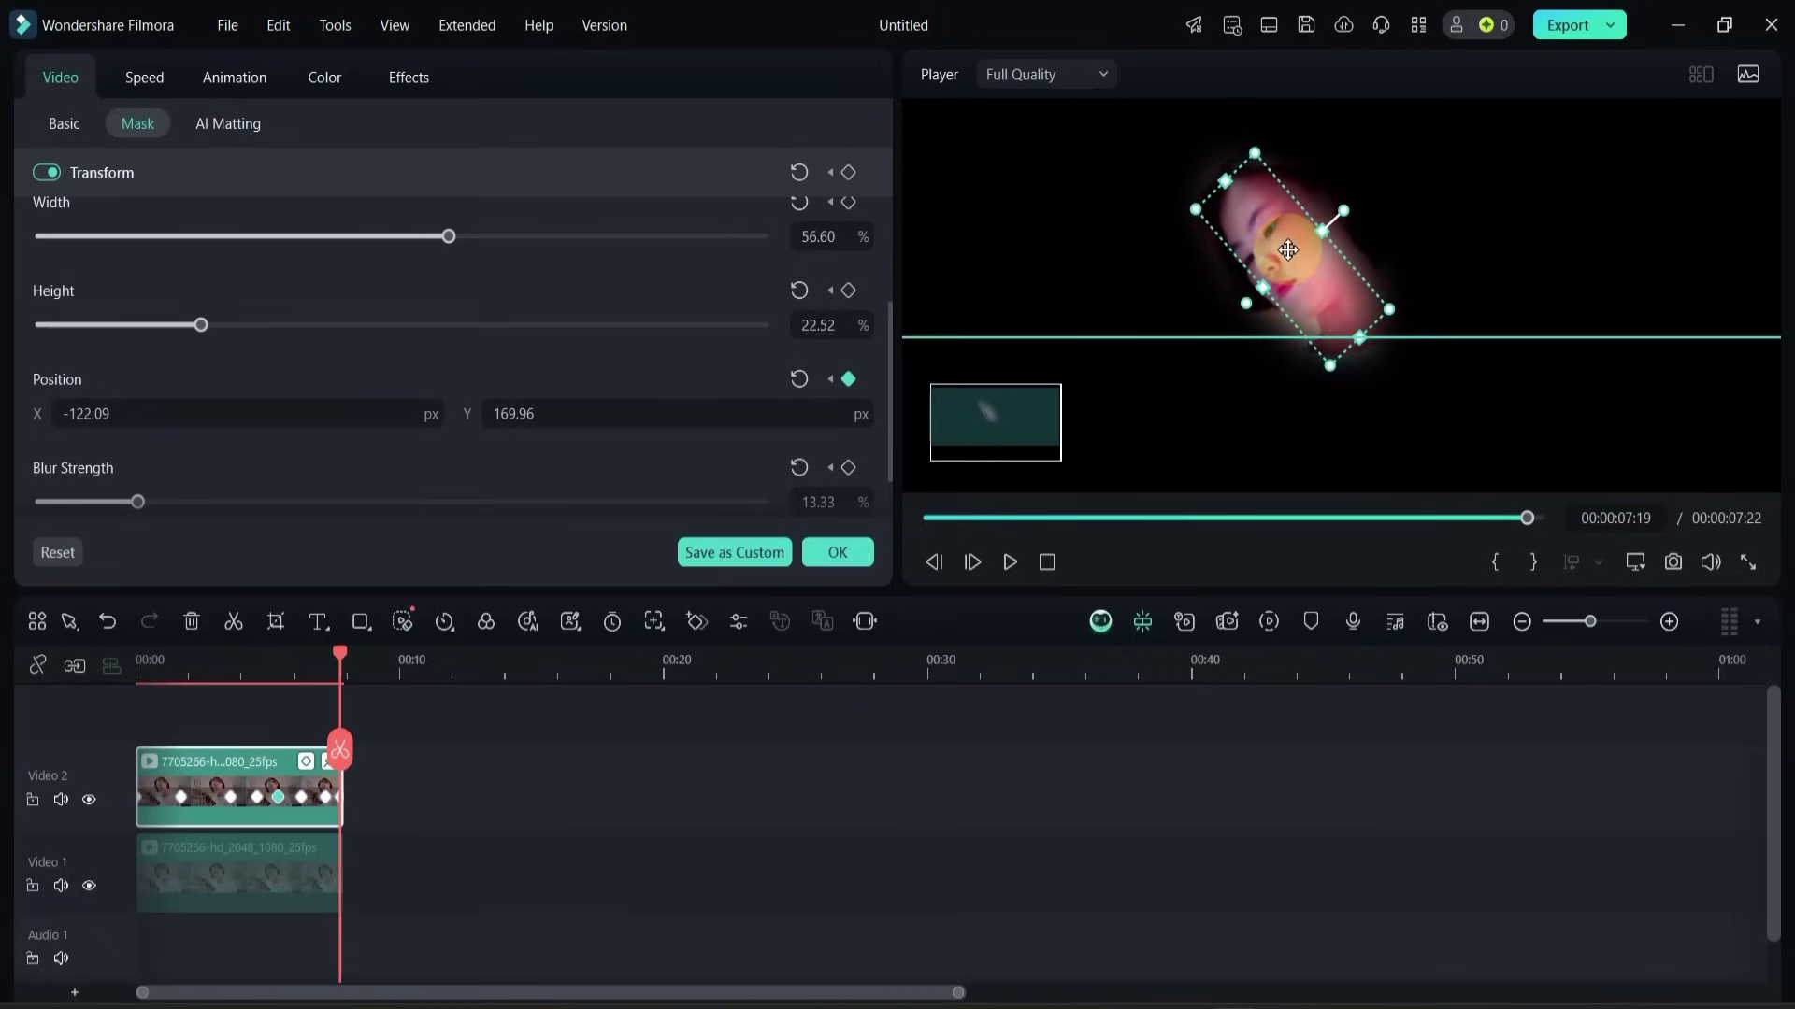
left_click_drag(344, 653, 124, 693)
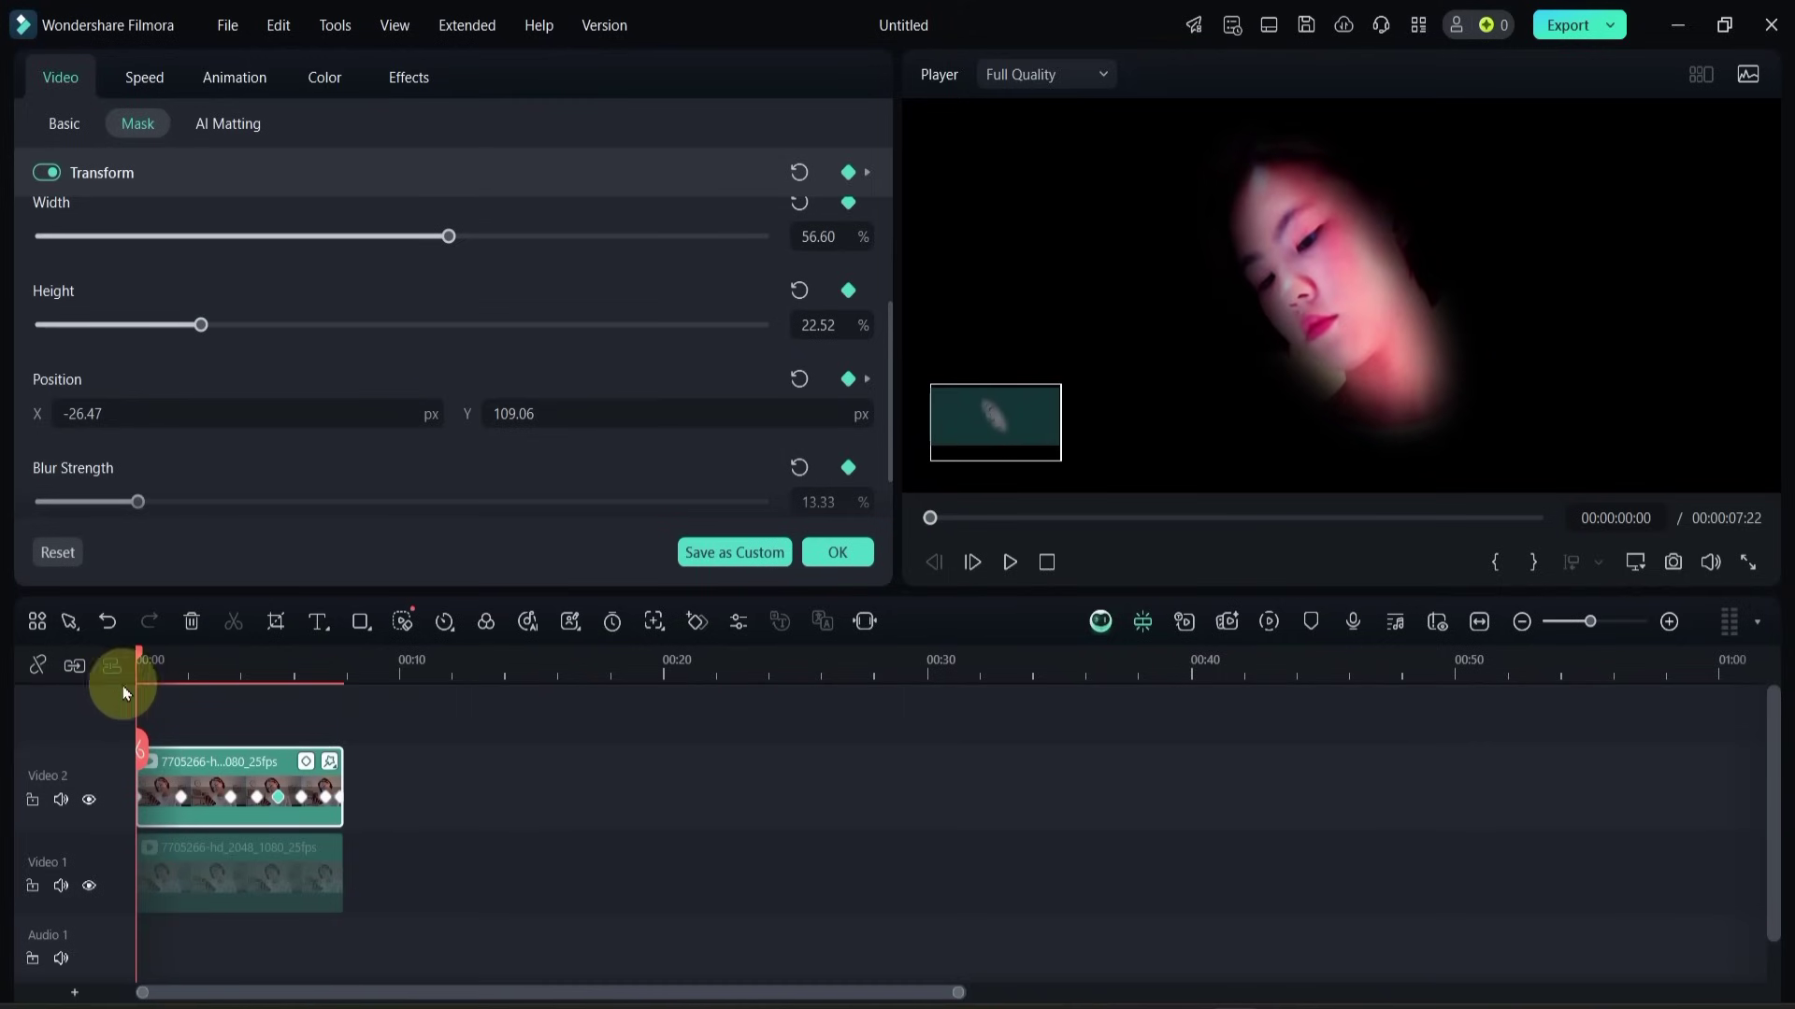
Step: Play the masked clip through, then set the preview Zoom Level to Fit
left_click(453, 747)
key("space")
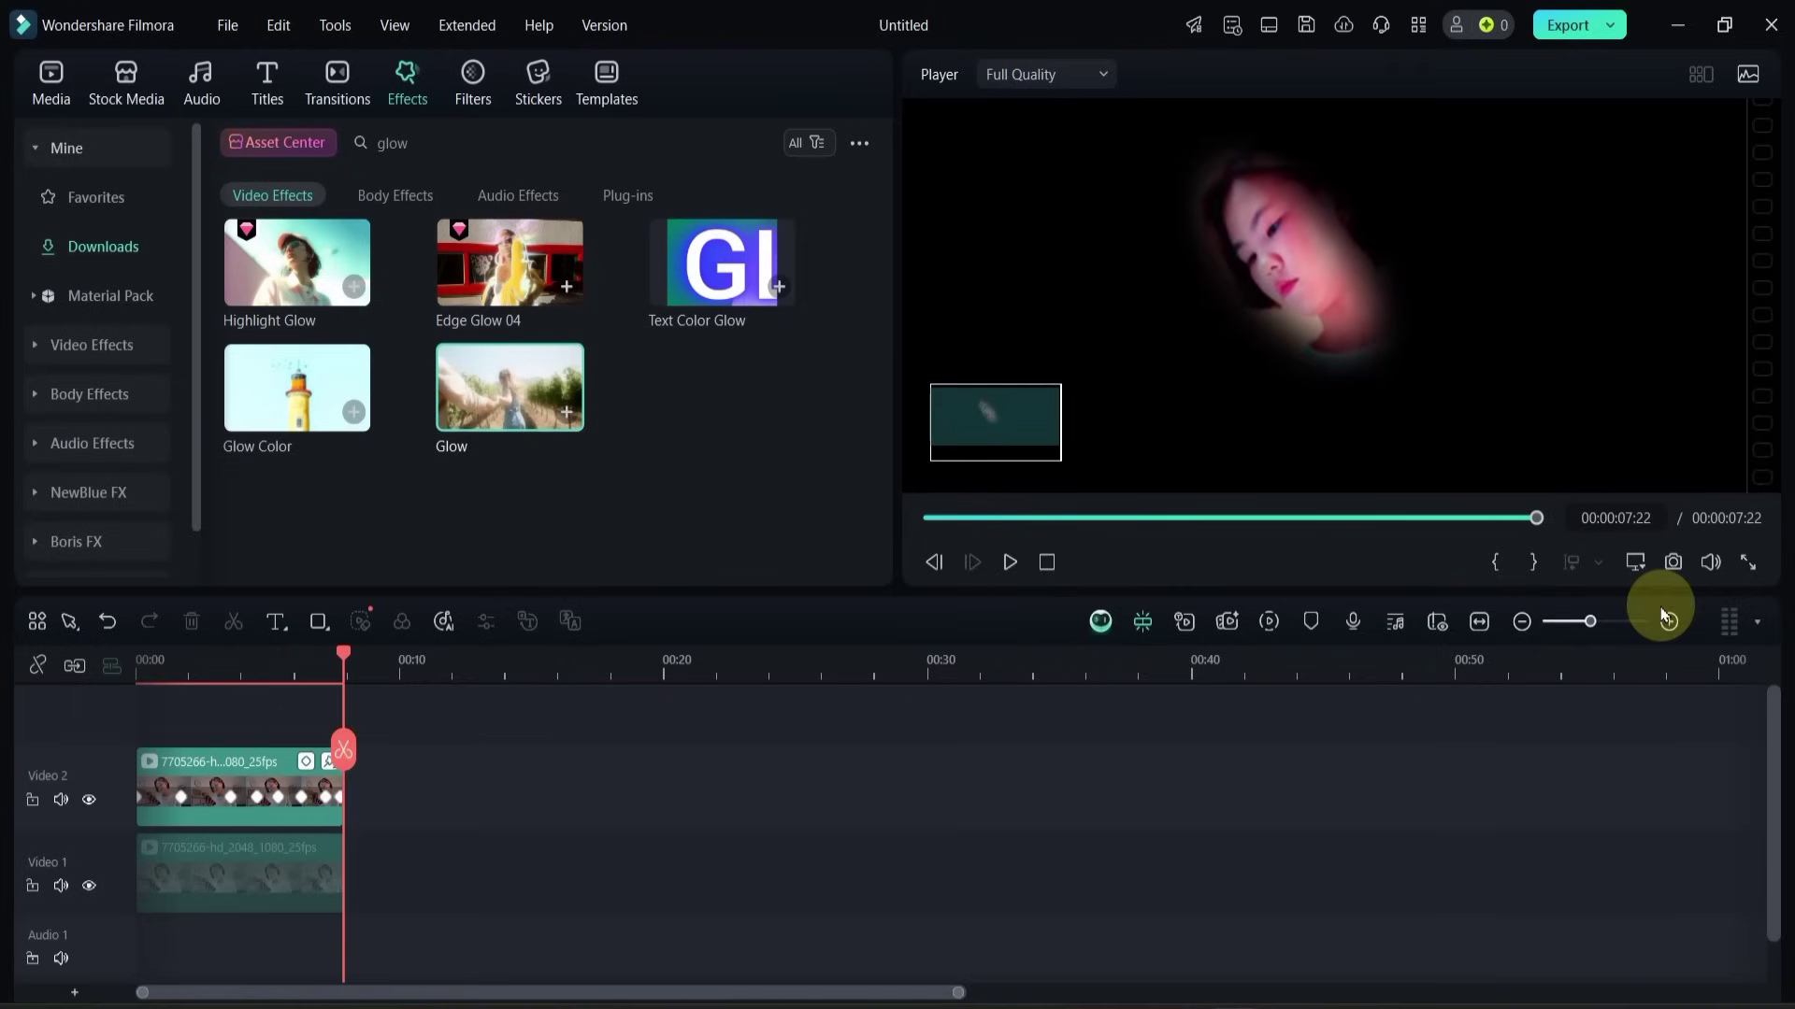
left_click(1636, 564)
mouse_move(1571, 703)
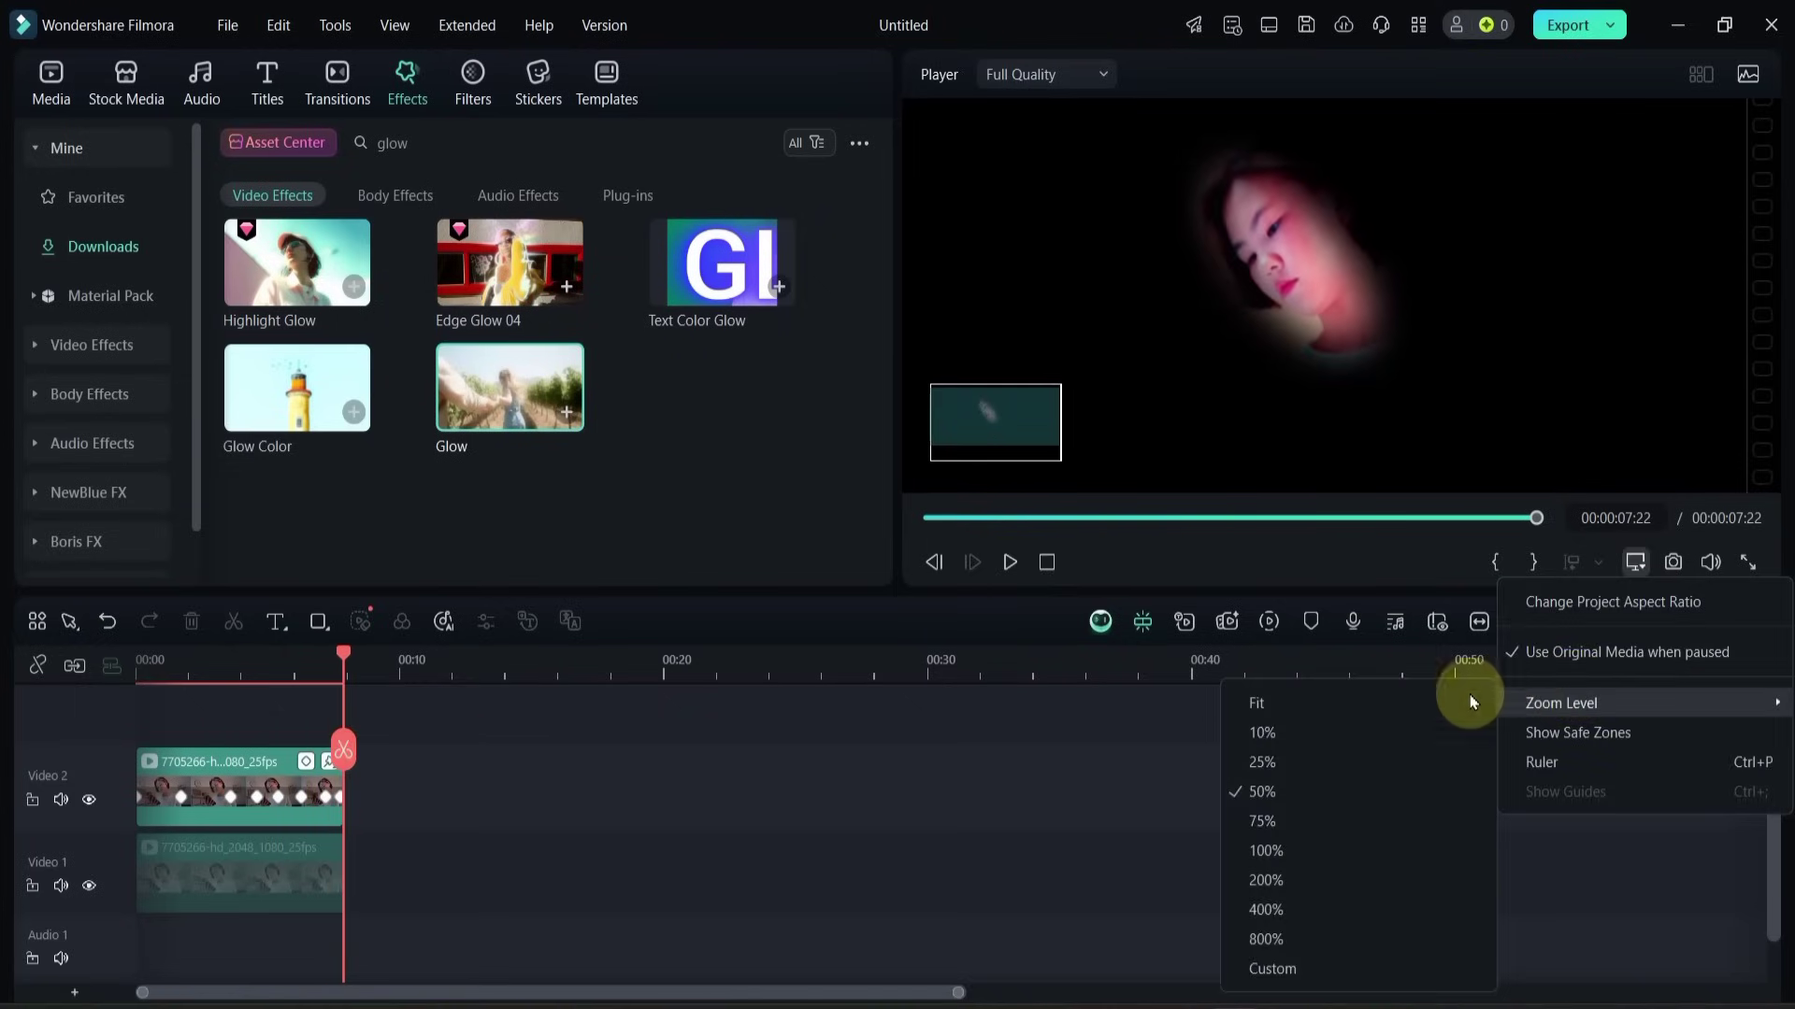
left_click(1384, 697)
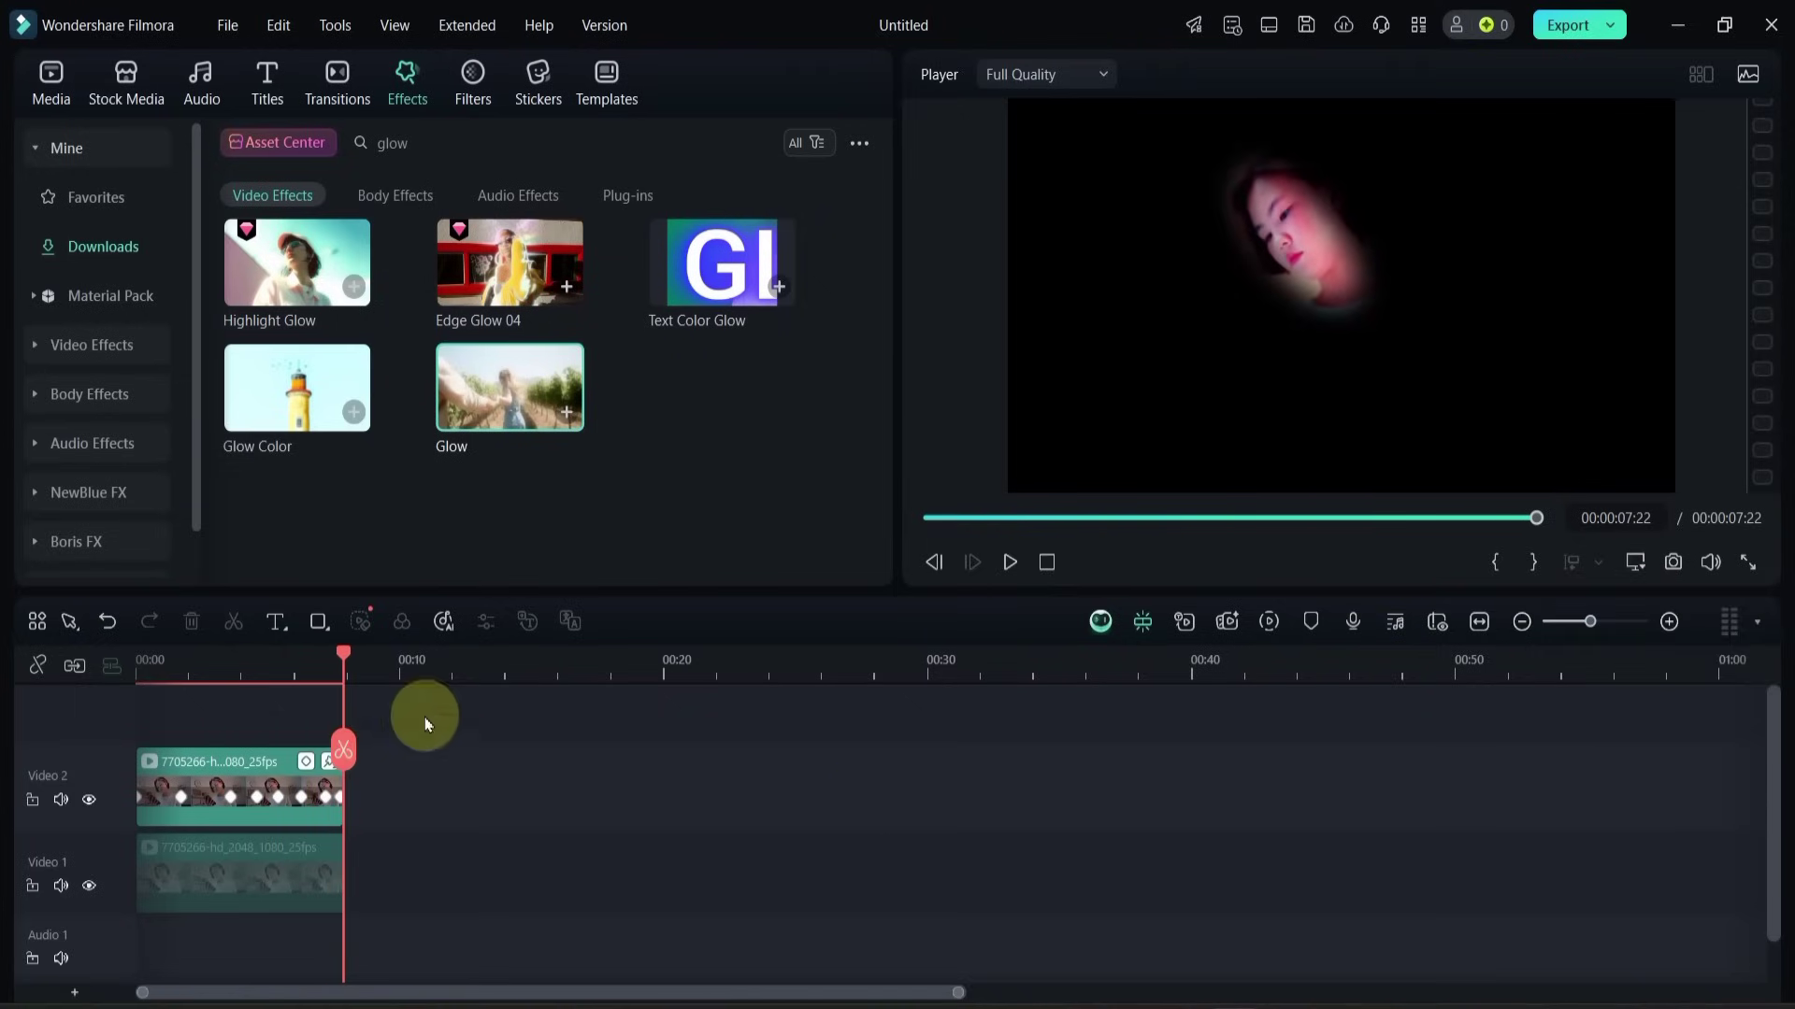
Step: Re-enable the Video 1 clip and compare by toggling the masked Video 2 clip off and on
left_click_drag(334, 664, 161, 748)
left_click(237, 883)
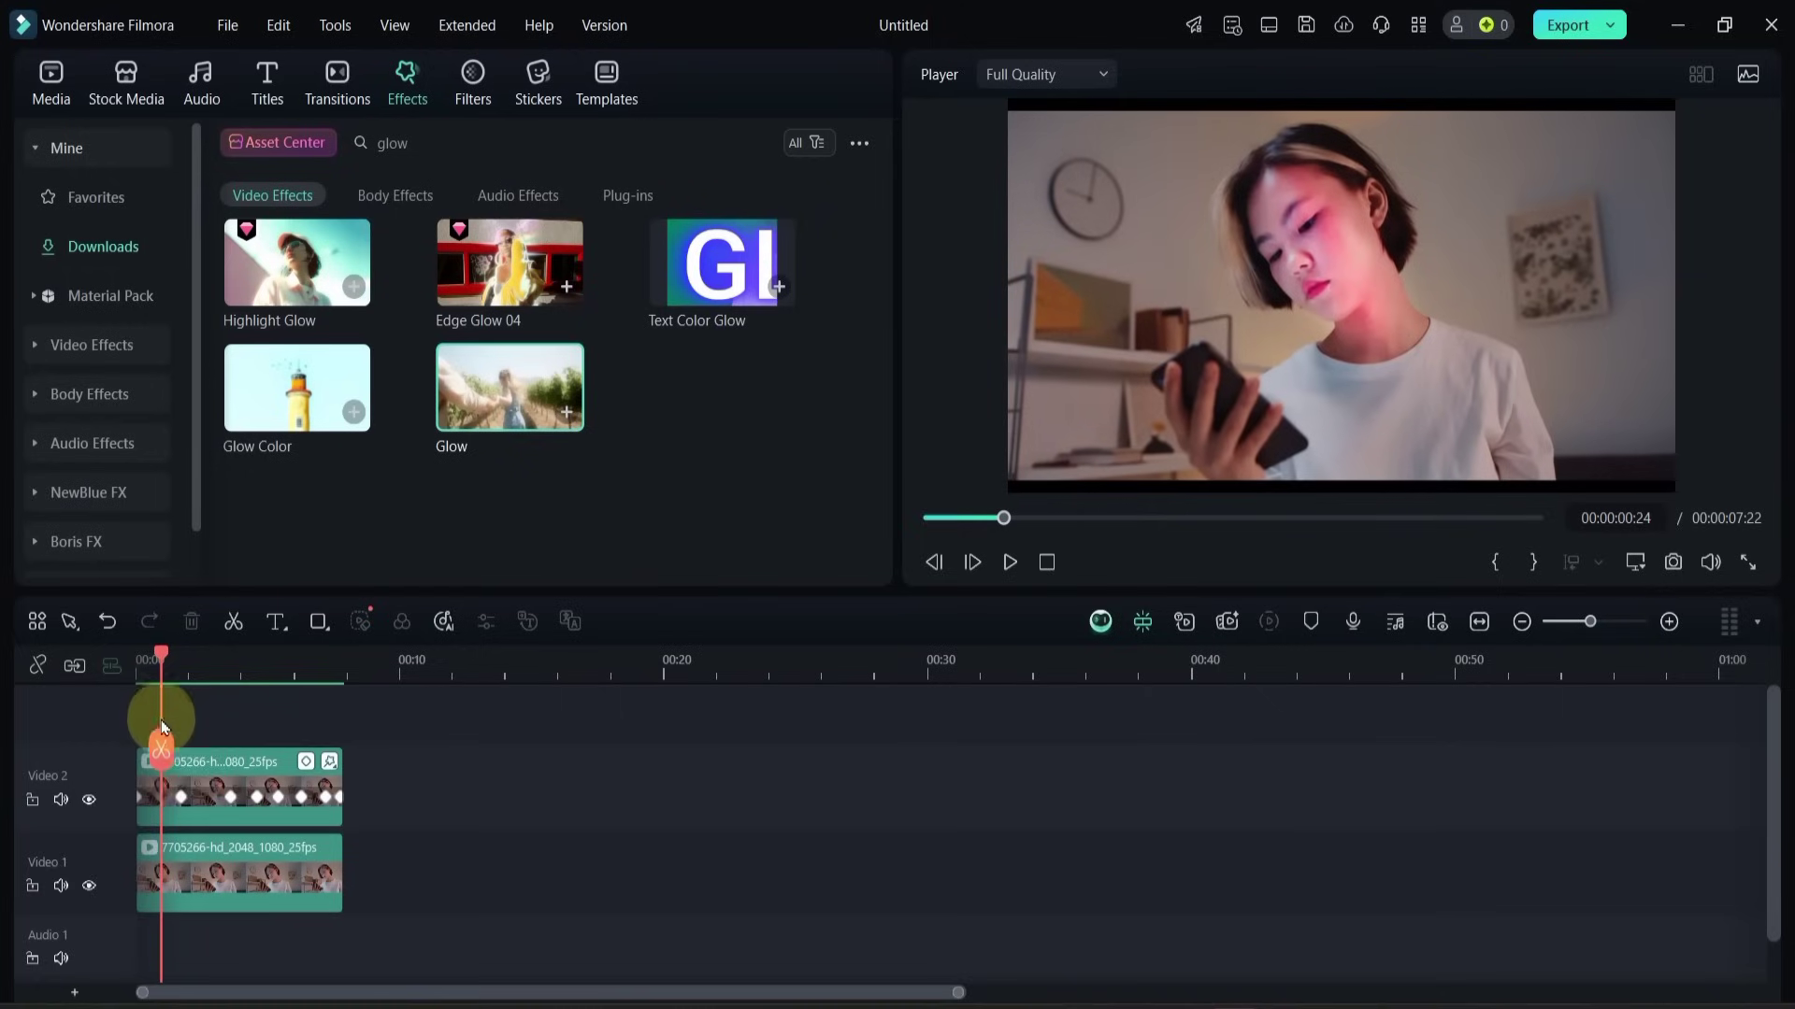
left_click(200, 778)
key("e")
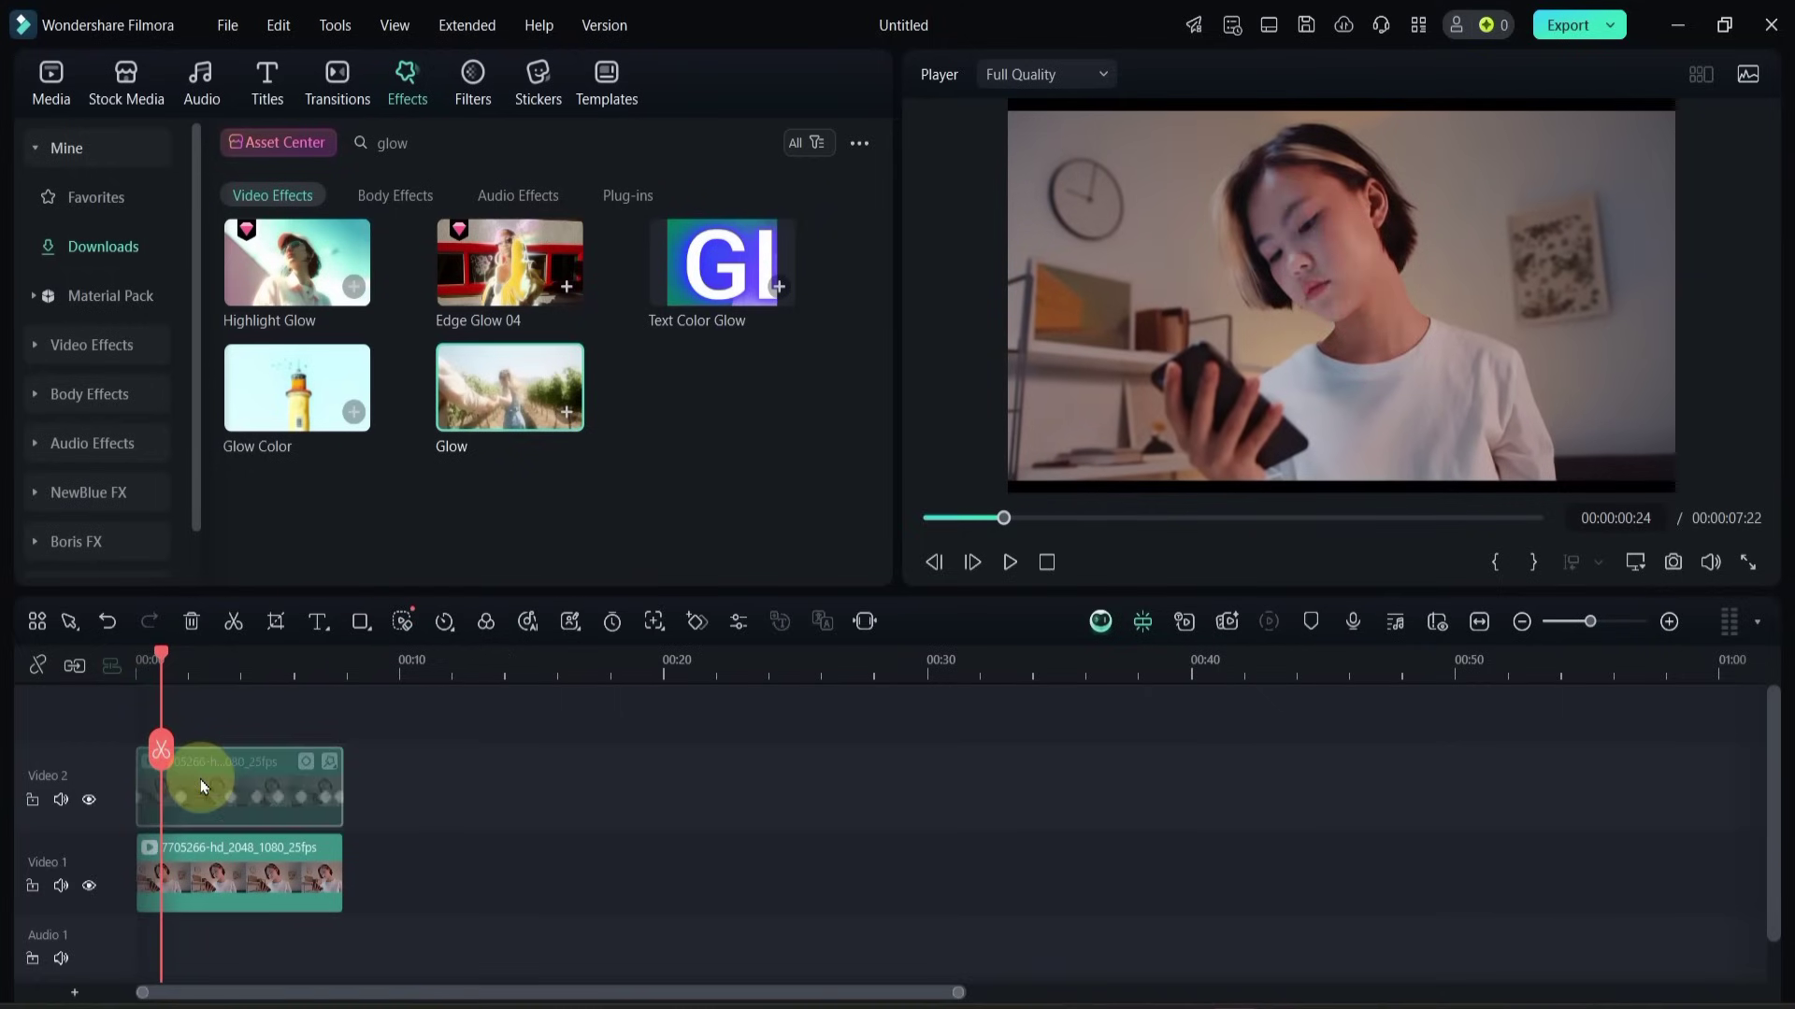
key("e")
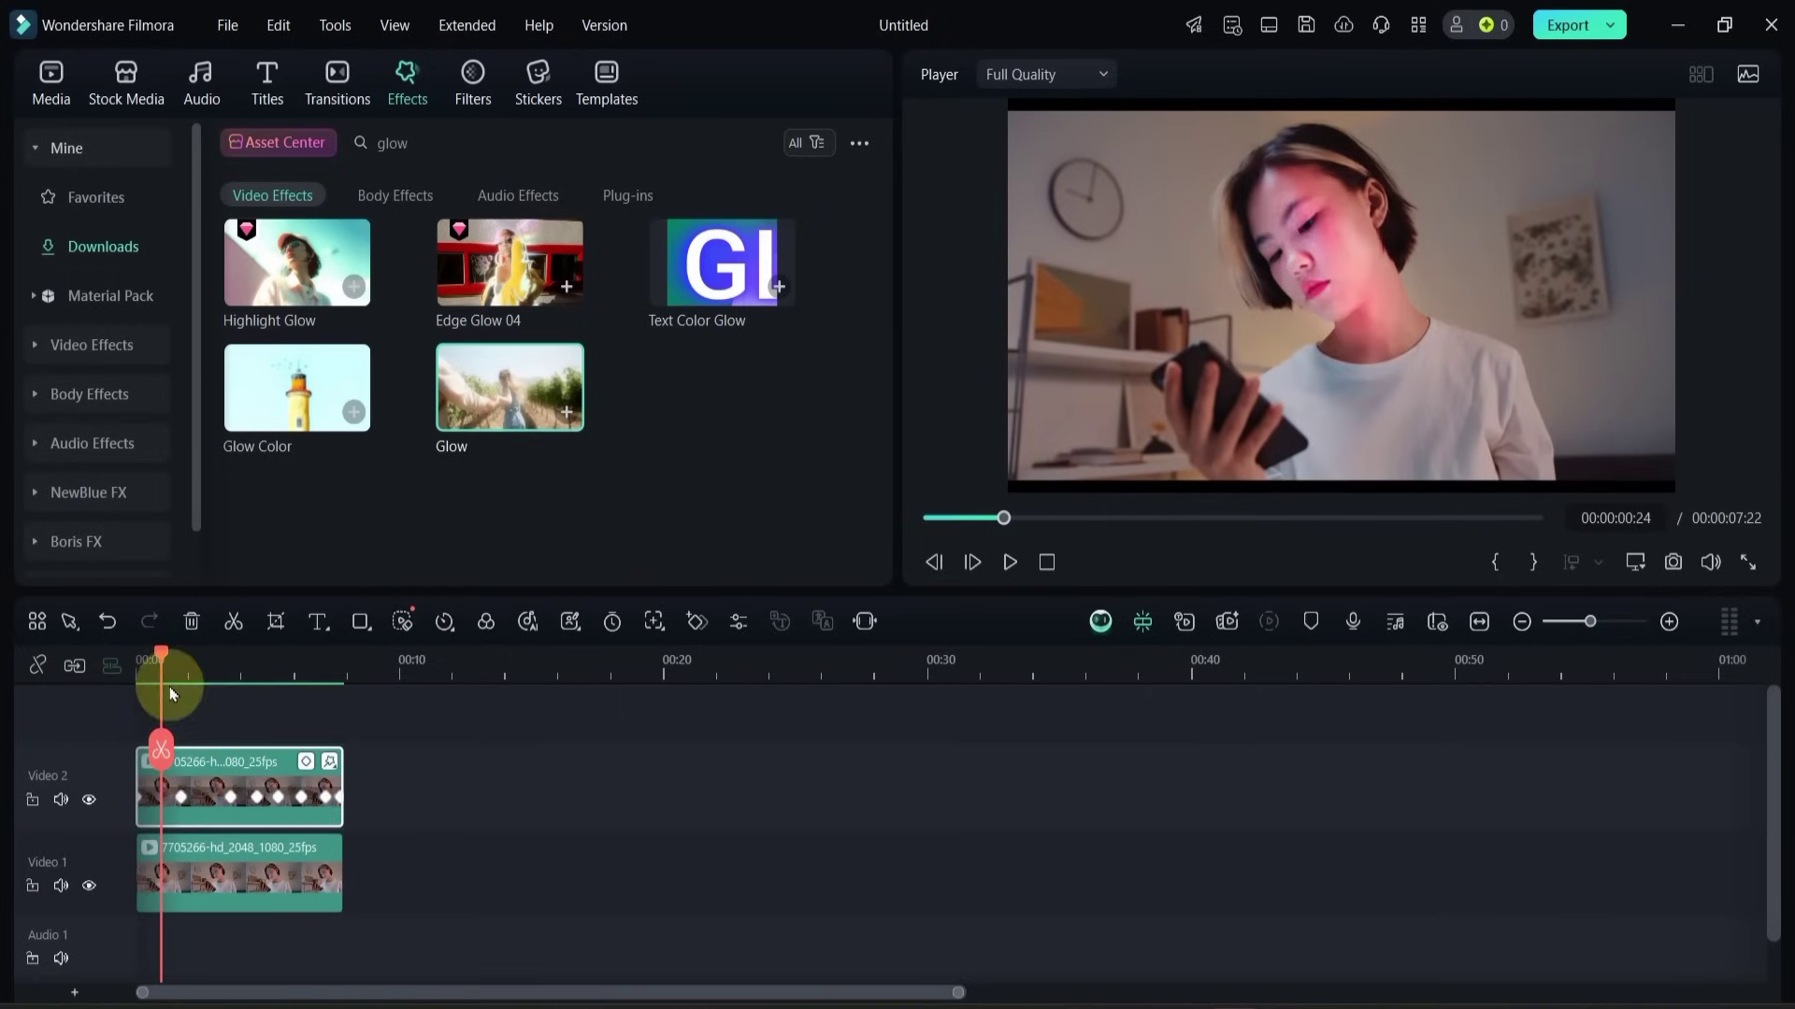
left_click_drag(159, 661, 119, 671)
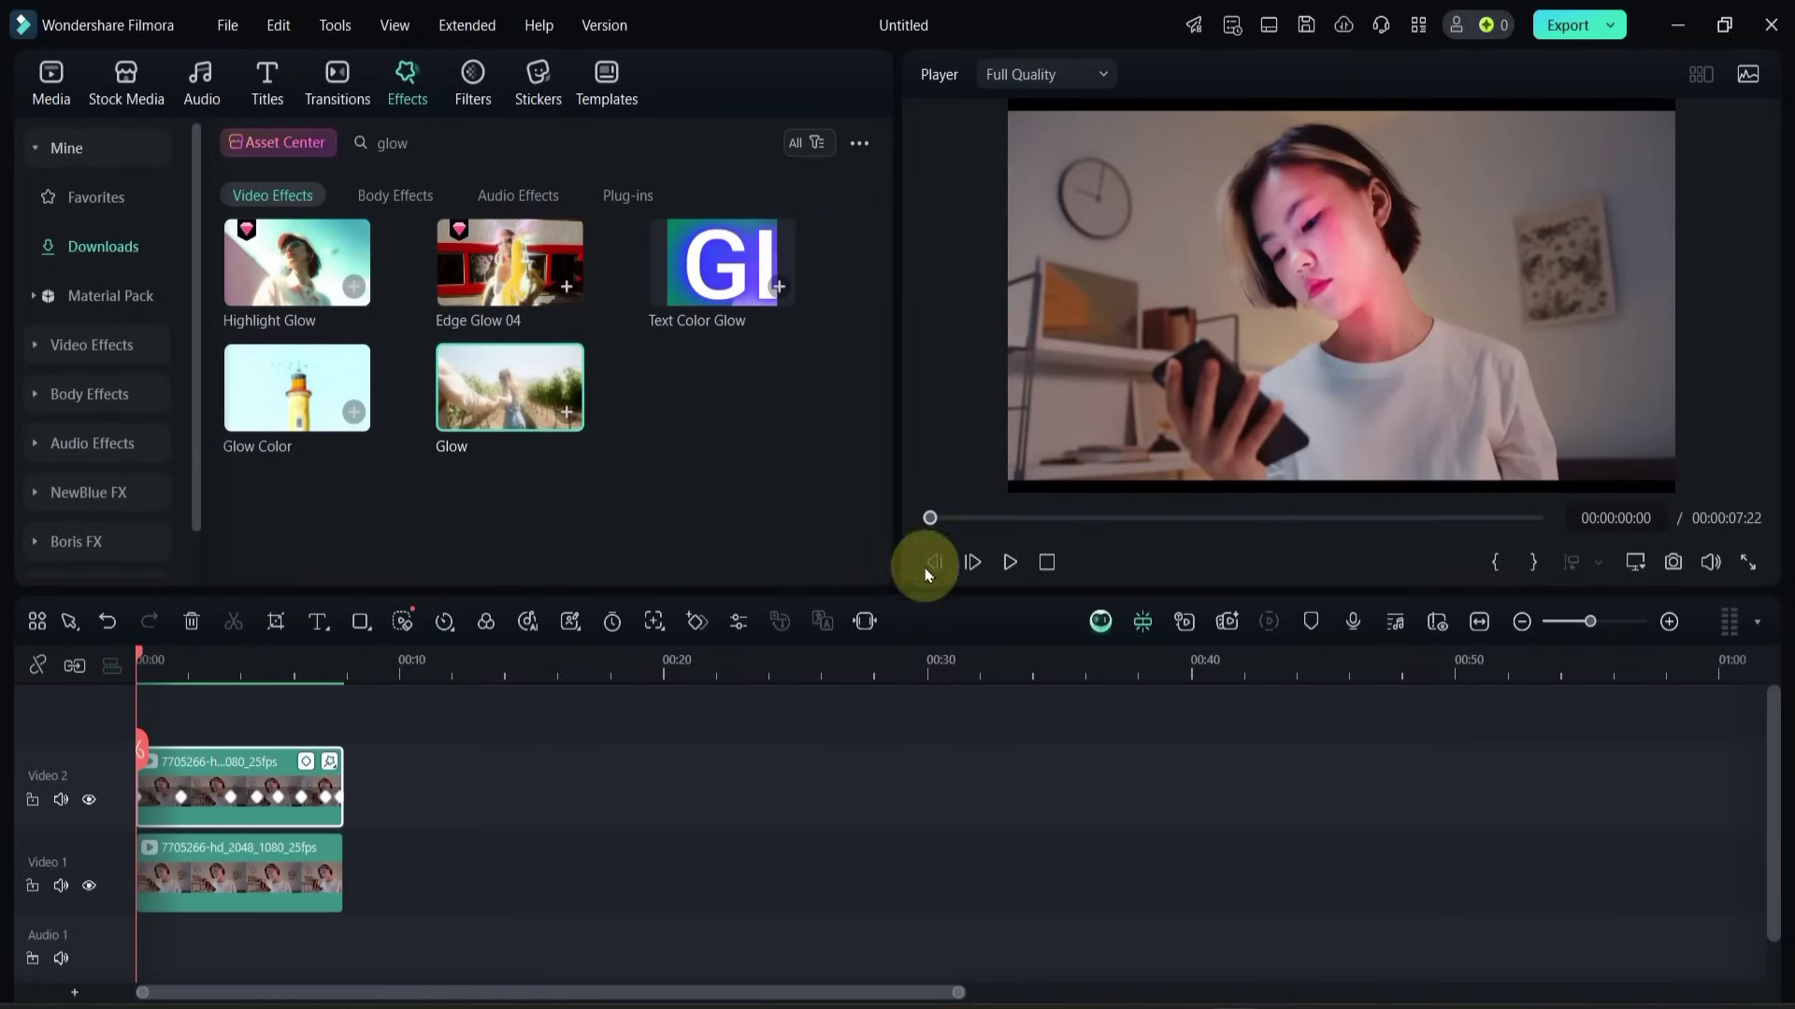